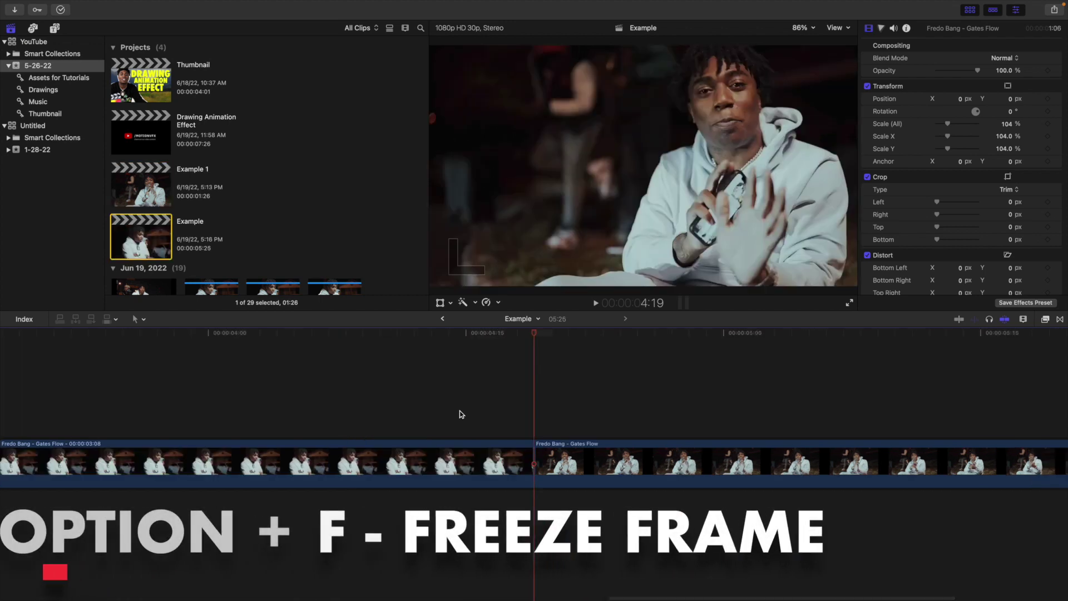
Play the Example timeline repeatedly from the beginning to review the freeze frame section
{"action": "left_click", "coordinate": [24, 371]}
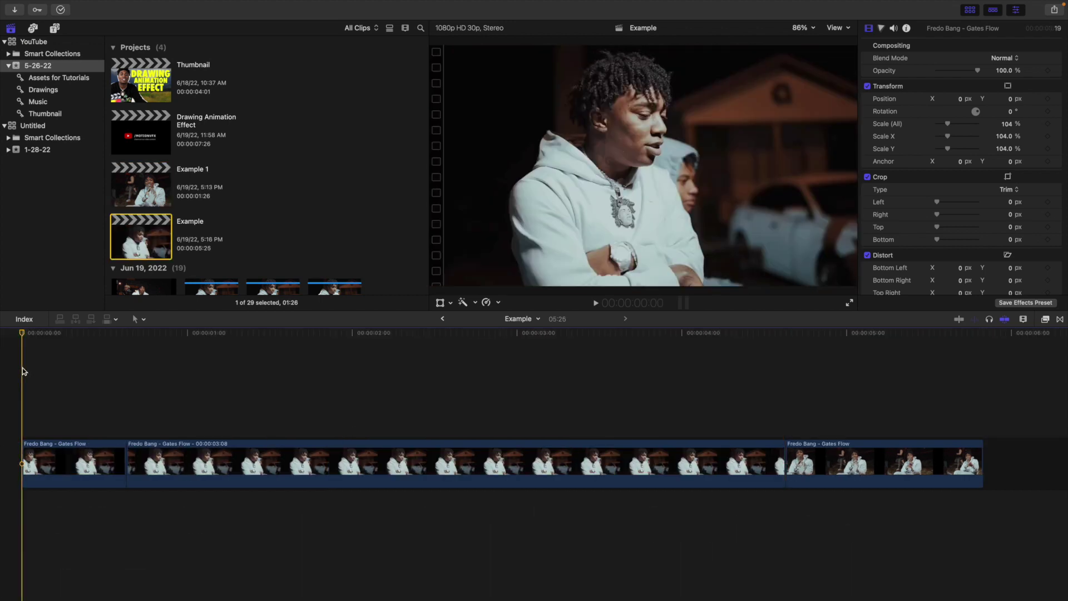
{"action": "key", "text": "space"}
{"action": "left_click", "coordinate": [22, 368]}
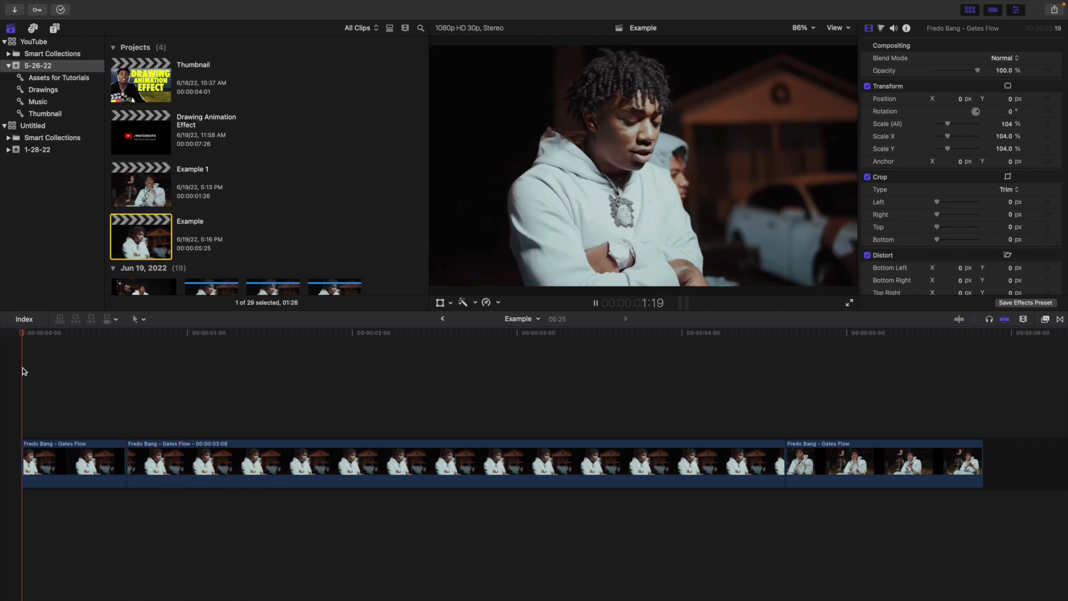
{"action": "left_click", "coordinate": [23, 368]}
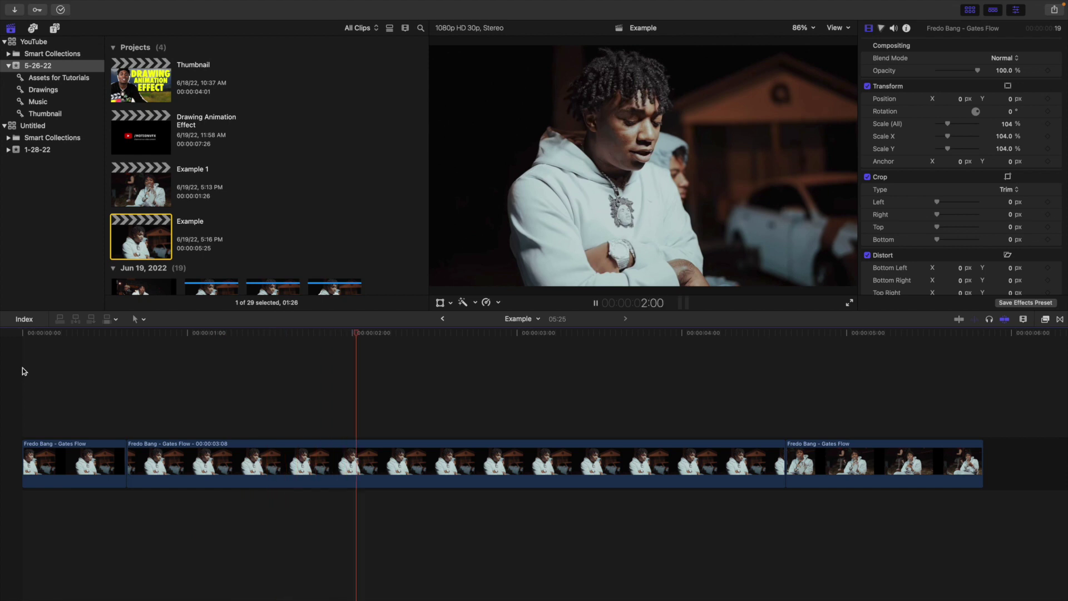
{"action": "left_click", "coordinate": [23, 368]}
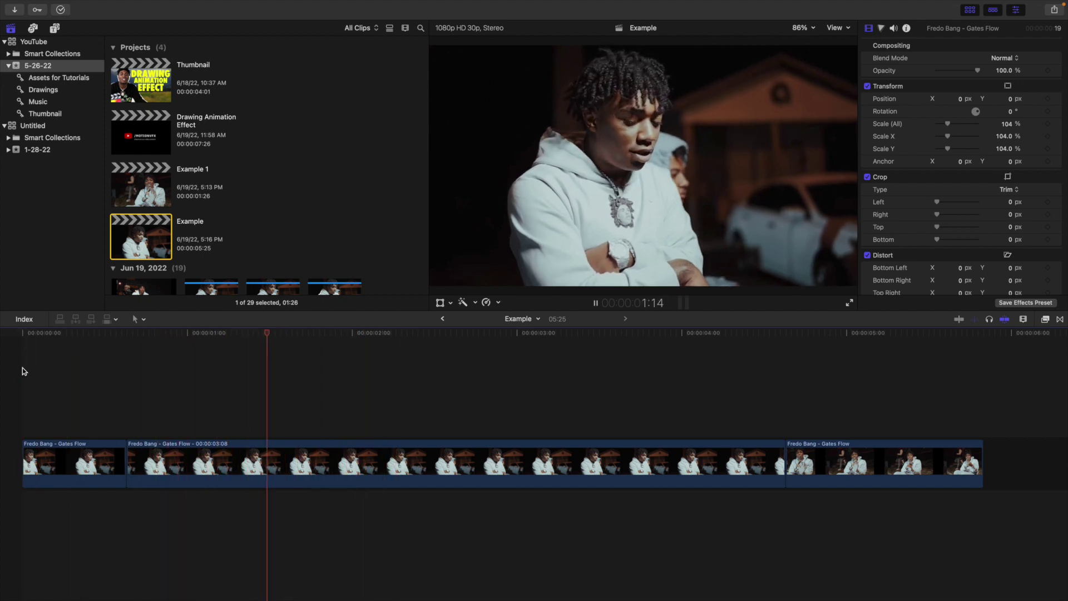
{"action": "left_click", "coordinate": [22, 368]}
{"action": "key", "text": "space"}
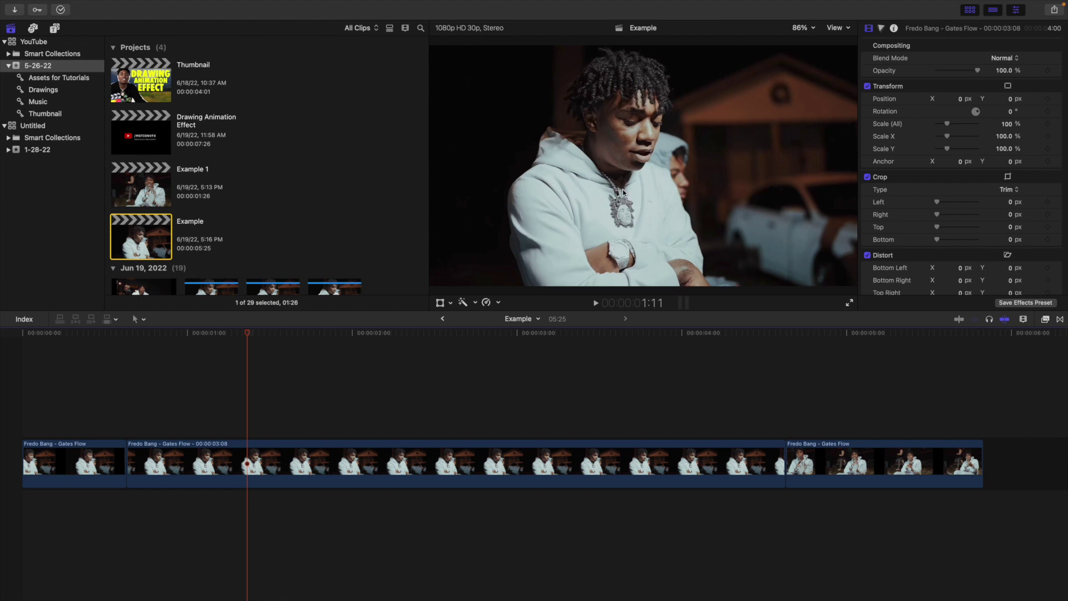
Start saving the current frame at 1:29 in the freeze-frame clip and title it "Fredo bang Freeze Frame"
{"action": "left_click", "coordinate": [365, 384]}
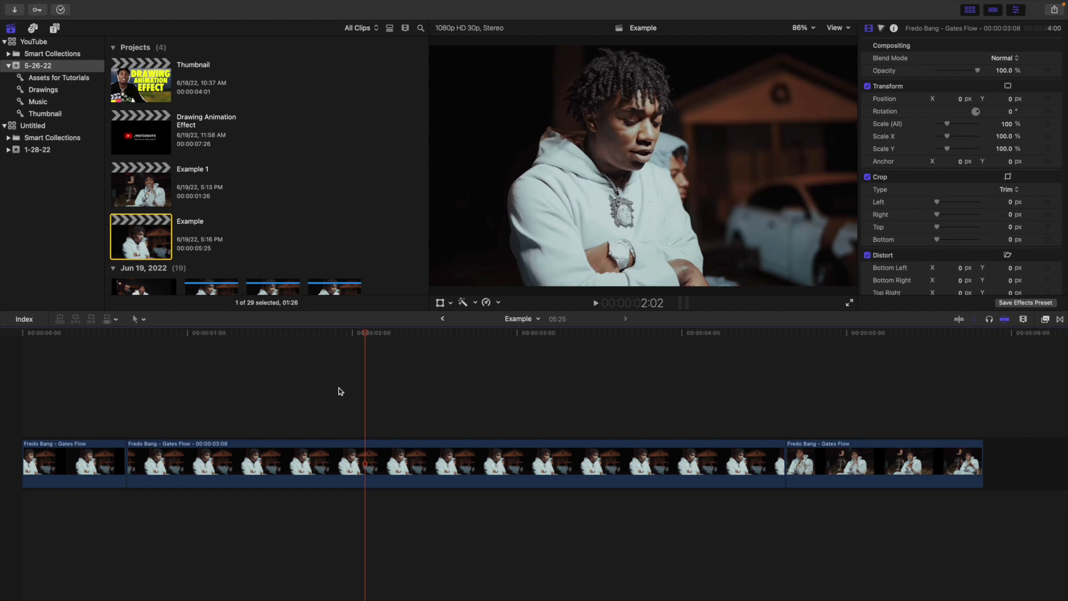
{"action": "left_click", "coordinate": [349, 393]}
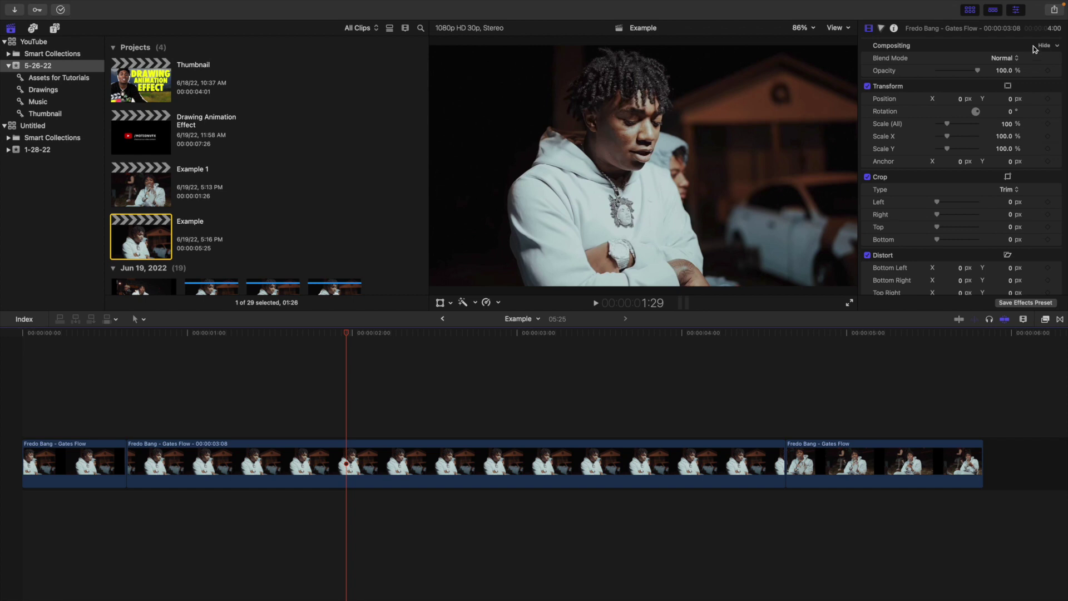
{"action": "left_click", "coordinate": [1053, 12]}
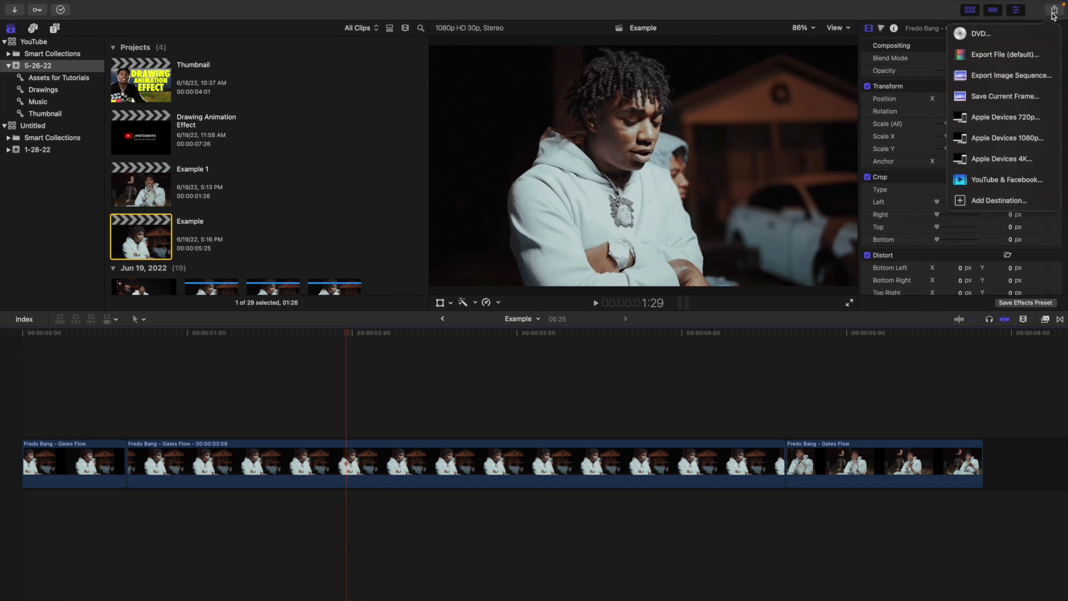
{"action": "left_click", "coordinate": [985, 96]}
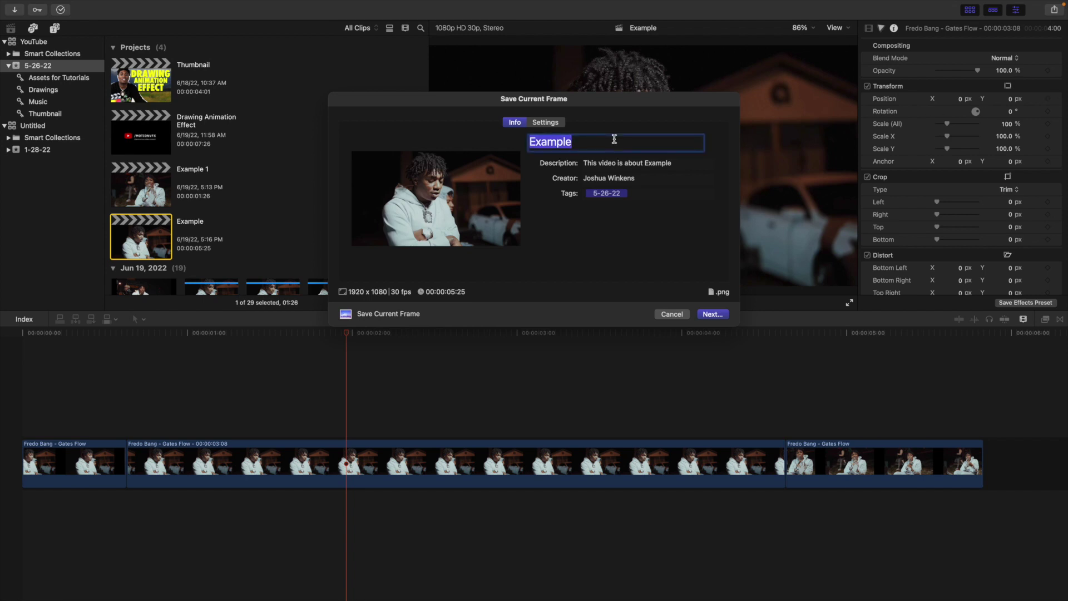
{"action": "type", "text": "Fredo"}
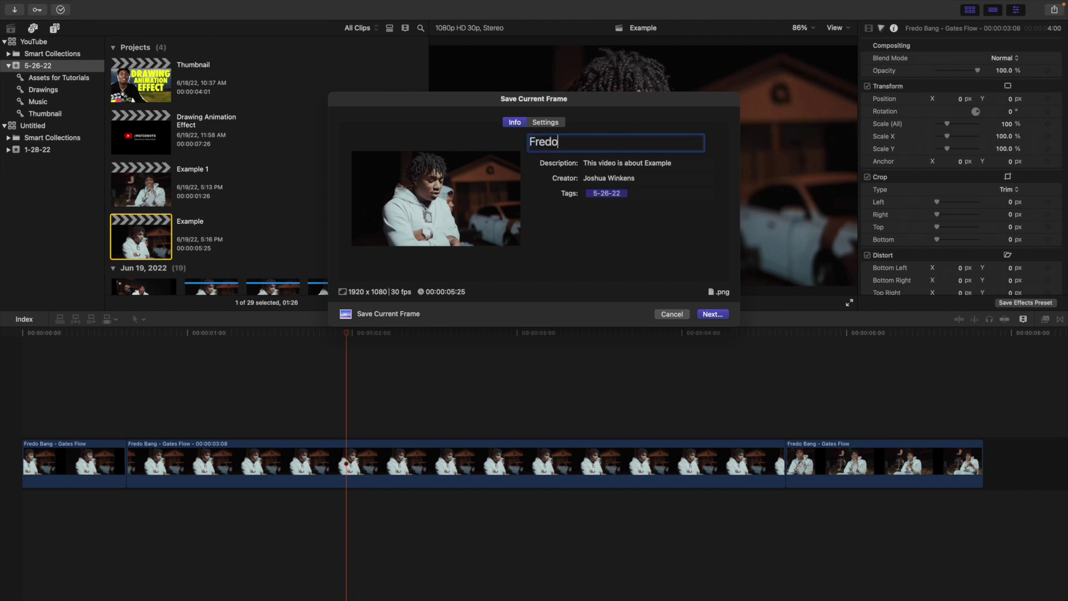
{"action": "type", "text": " bang Freeze Frame"}
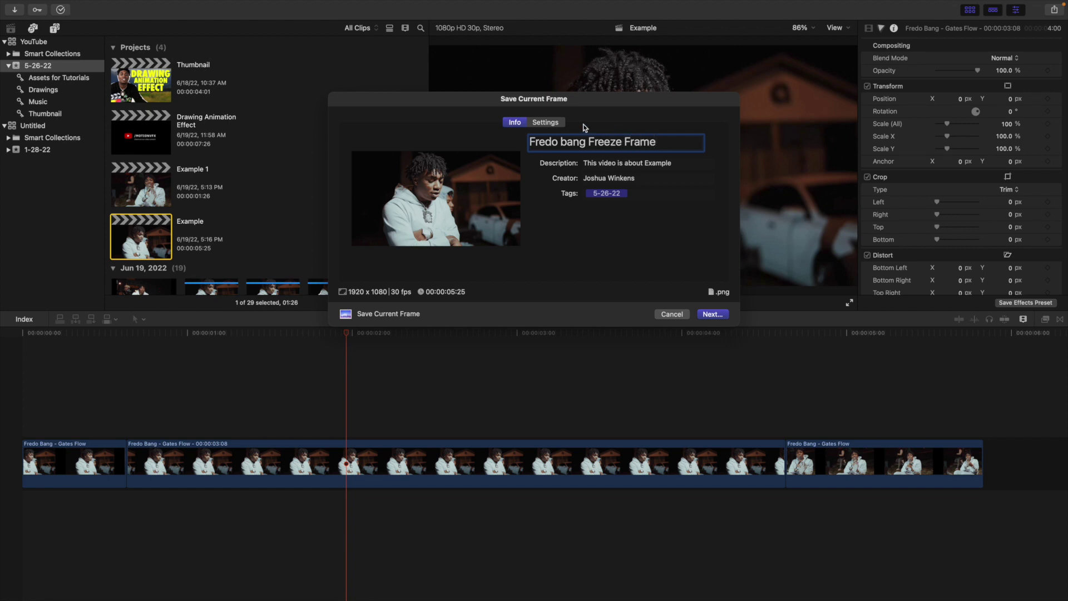
Export the frame as a PNG Image and save it to the Desktop
{"action": "left_click", "coordinate": [555, 123]}
{"action": "left_click", "coordinate": [605, 167]}
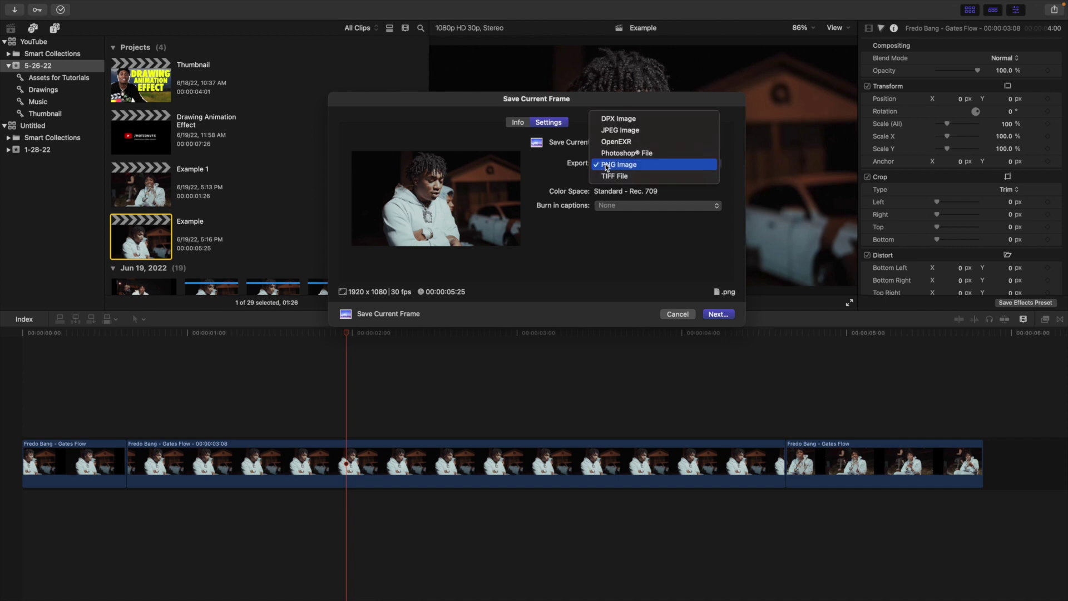
{"action": "left_click", "coordinate": [607, 165]}
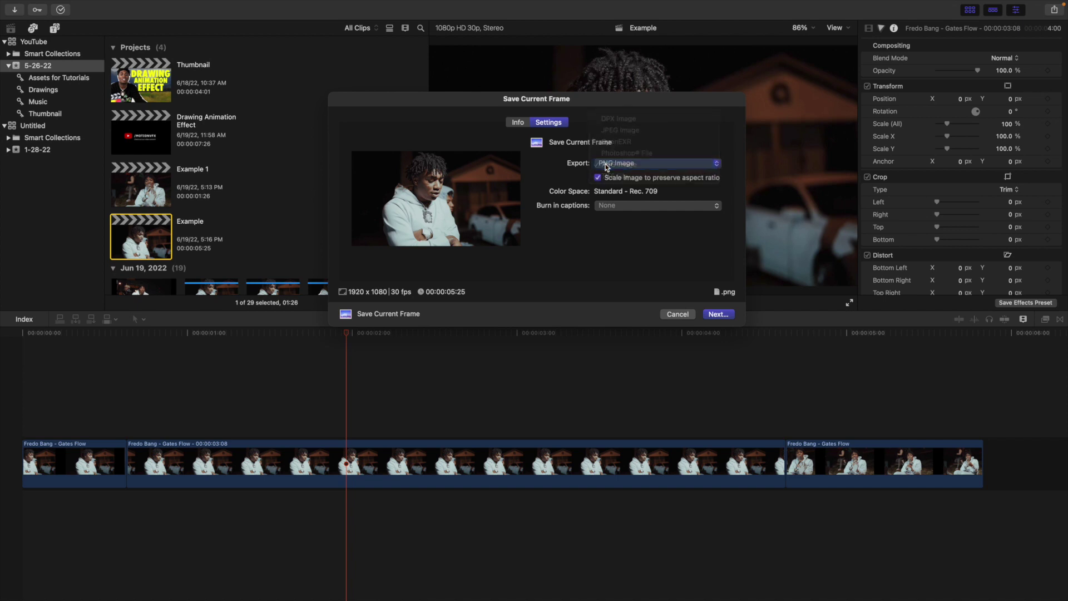
{"action": "left_click", "coordinate": [523, 124]}
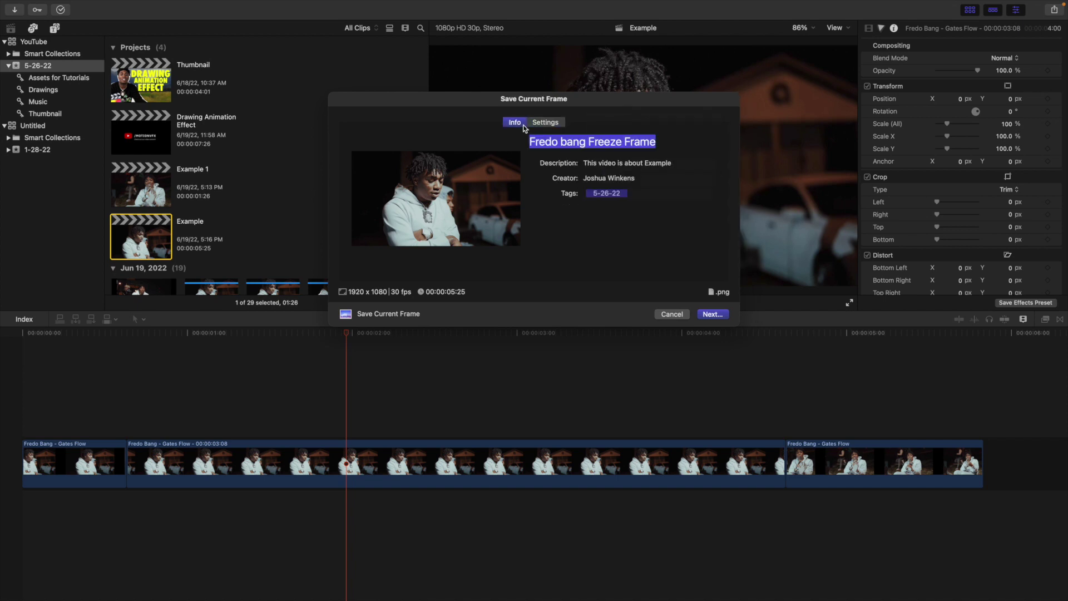
{"action": "left_click", "coordinate": [712, 314]}
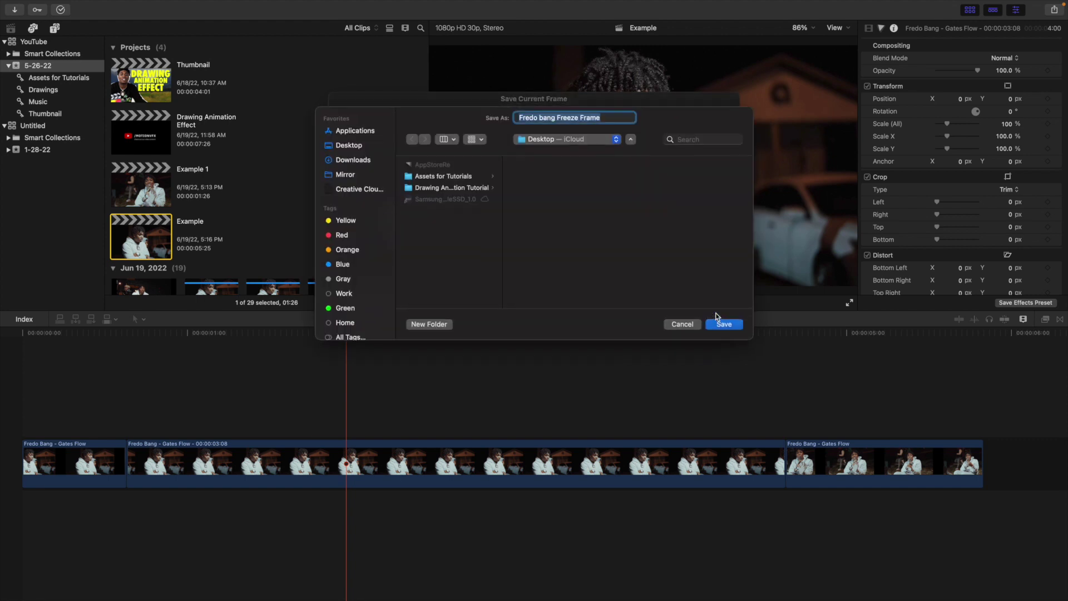
{"action": "left_click", "coordinate": [723, 325]}
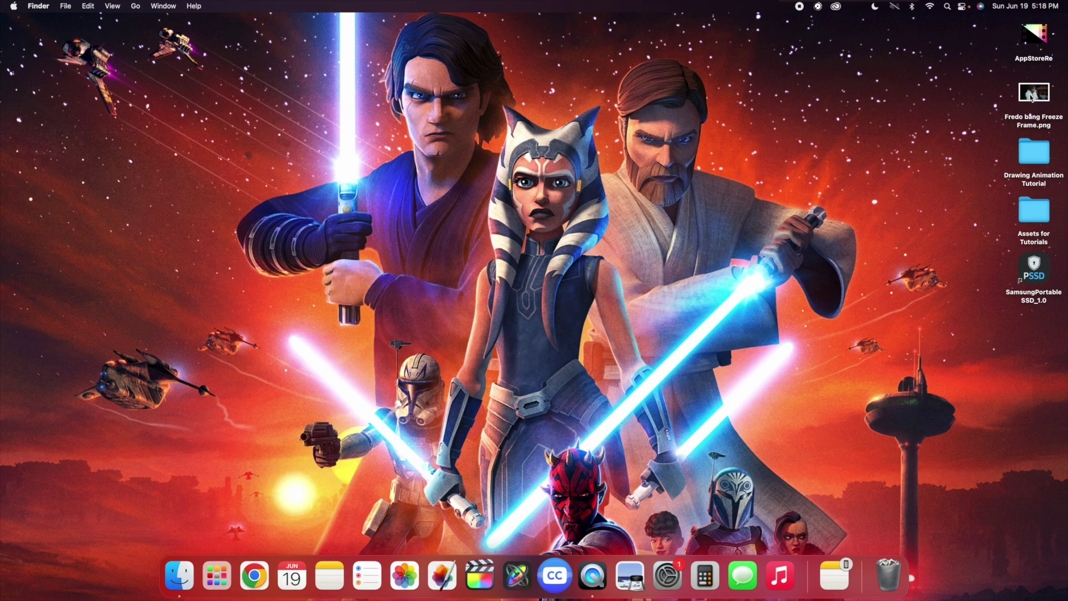
Open Fredo bang Freeze Frame.png from the desktop to check the exported frame, and quit Preview
{"action": "double_click", "coordinate": [1032, 96]}
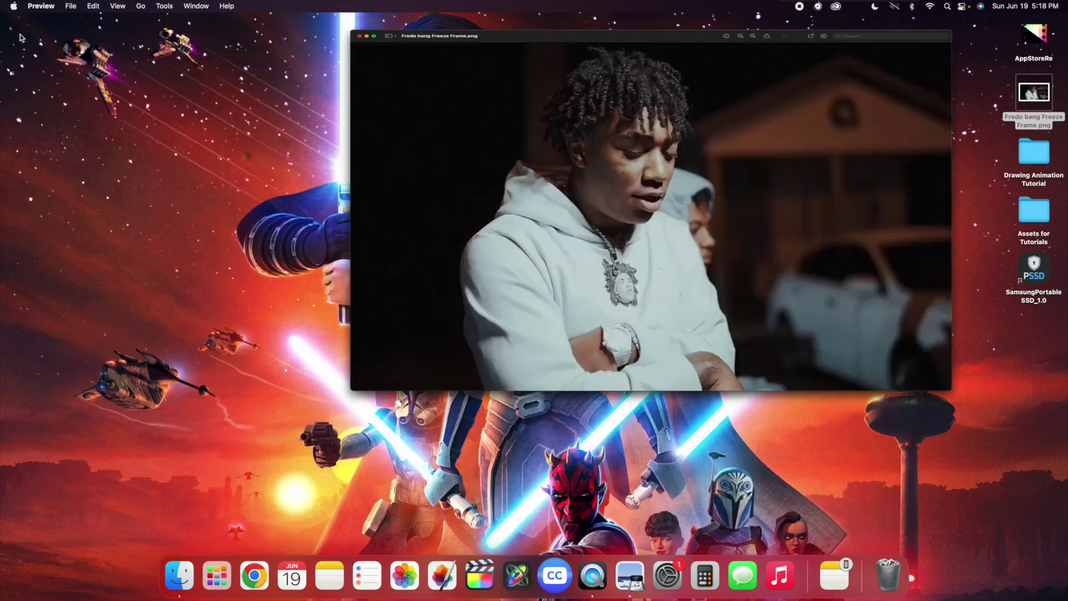
{"action": "key", "text": "super+q"}
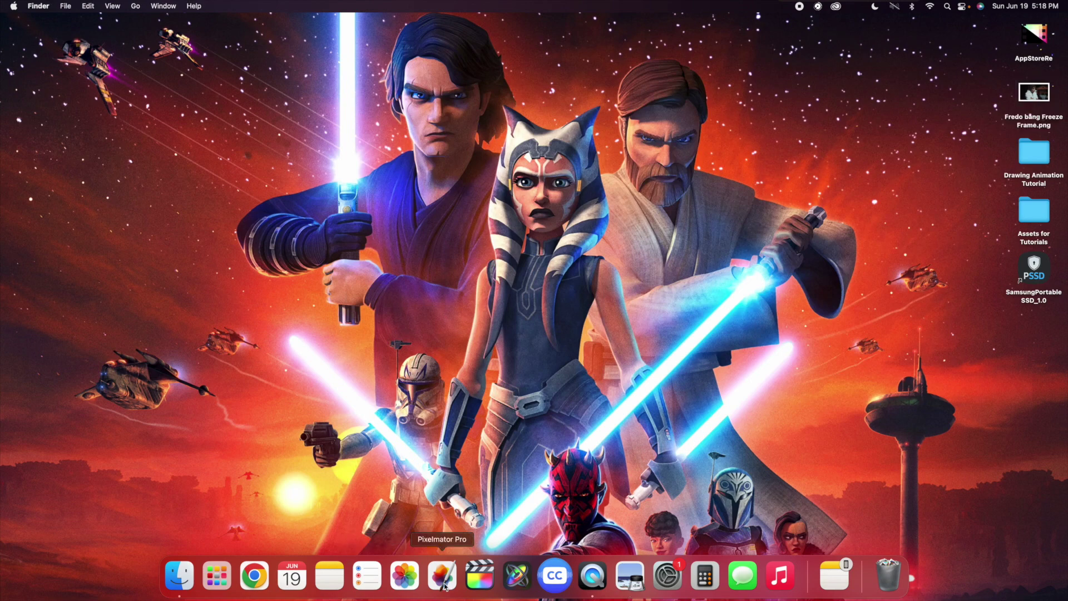
Switch to Pixelmator Pro and create an empty 1920 × 1080 pixel document at 72 pixels/inch with 8-bits per channel
{"action": "left_click", "coordinate": [443, 578]}
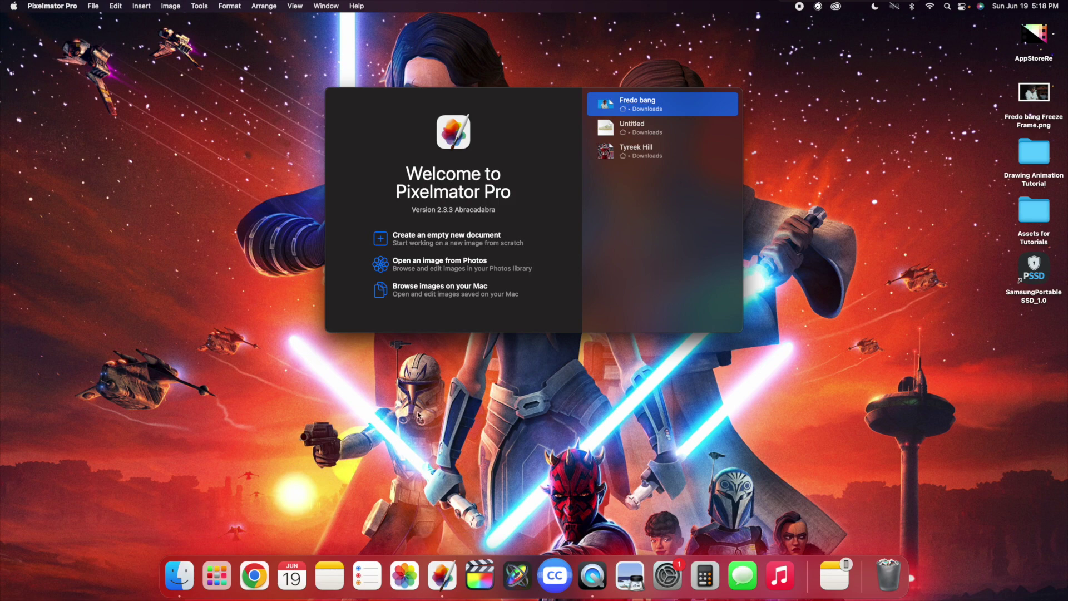
{"action": "left_click", "coordinate": [426, 239]}
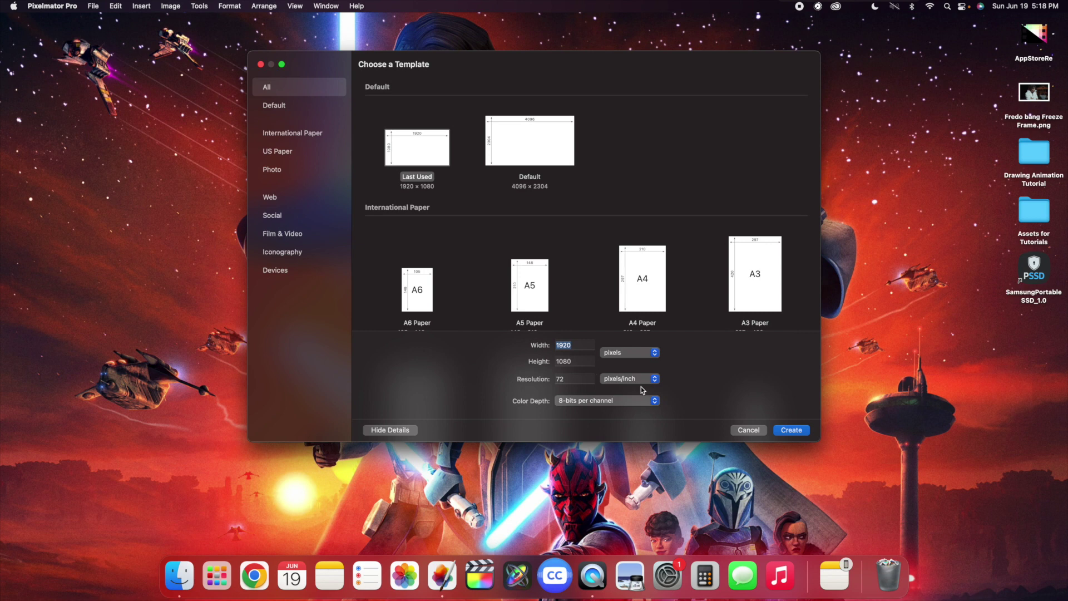
{"action": "left_click", "coordinate": [792, 431]}
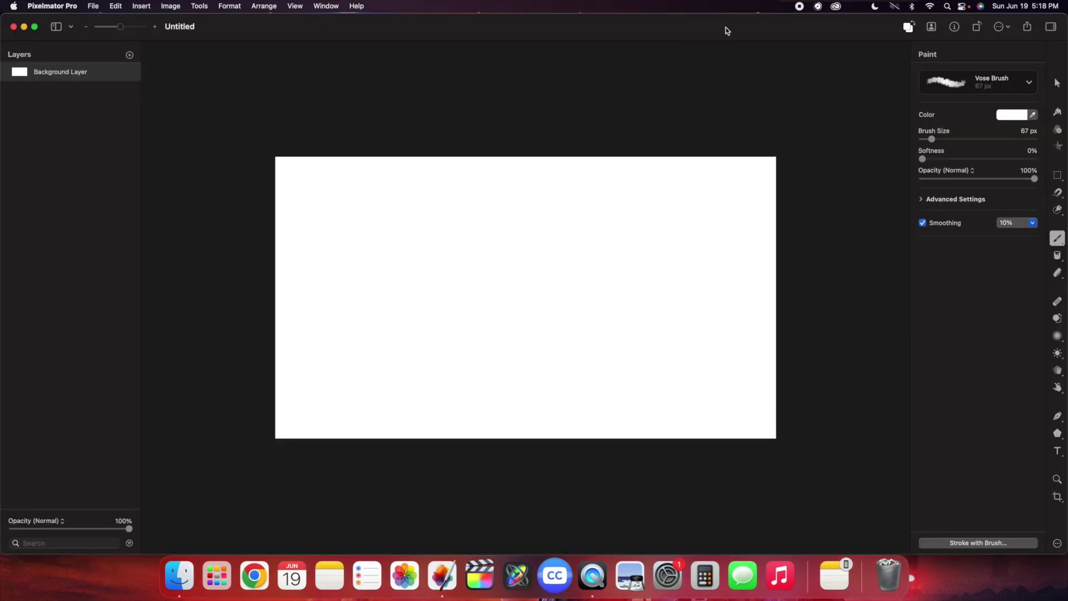
Add Fredo bang Freeze Frame.png from the desktop as a layer and position it at X 0, Y 0 to fill the canvas
{"action": "left_click_drag", "start_coordinate": [727, 28], "coordinate": [664, 36]}
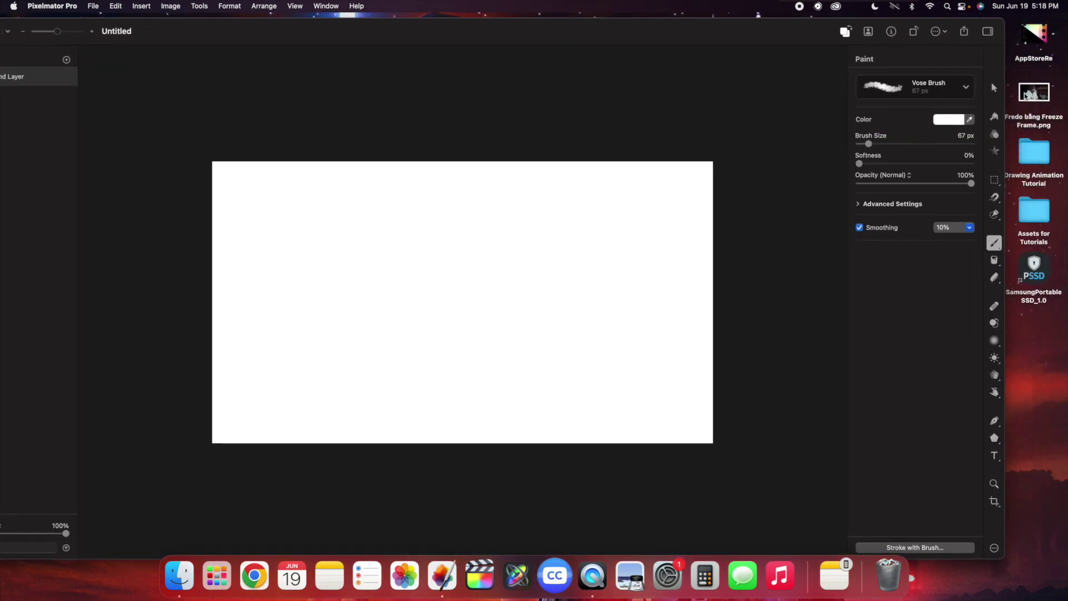
{"action": "left_click_drag", "start_coordinate": [1026, 94], "coordinate": [634, 212]}
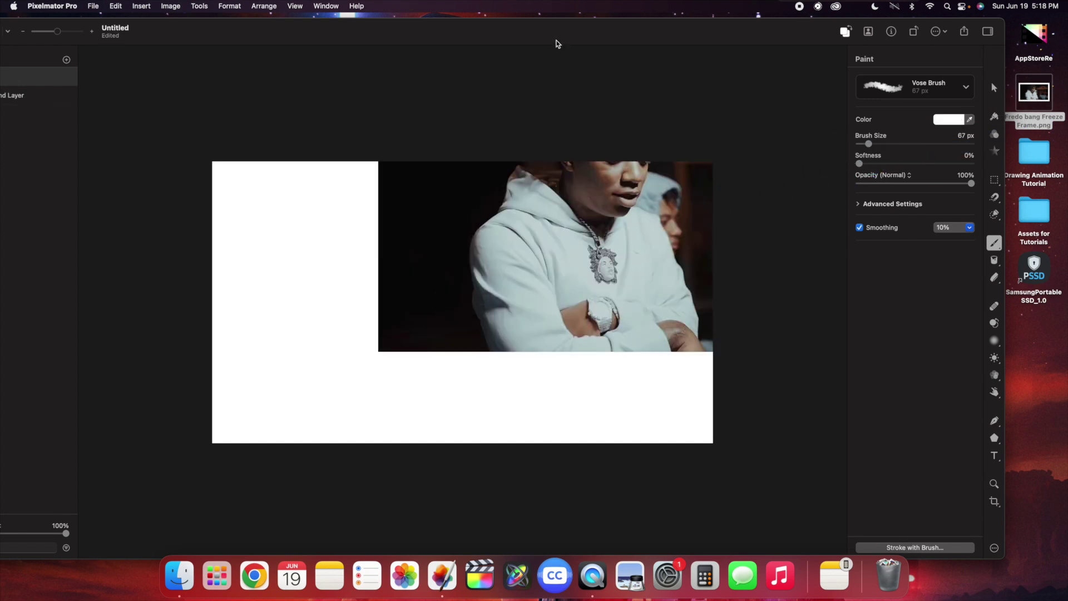
{"action": "double_click", "coordinate": [556, 37]}
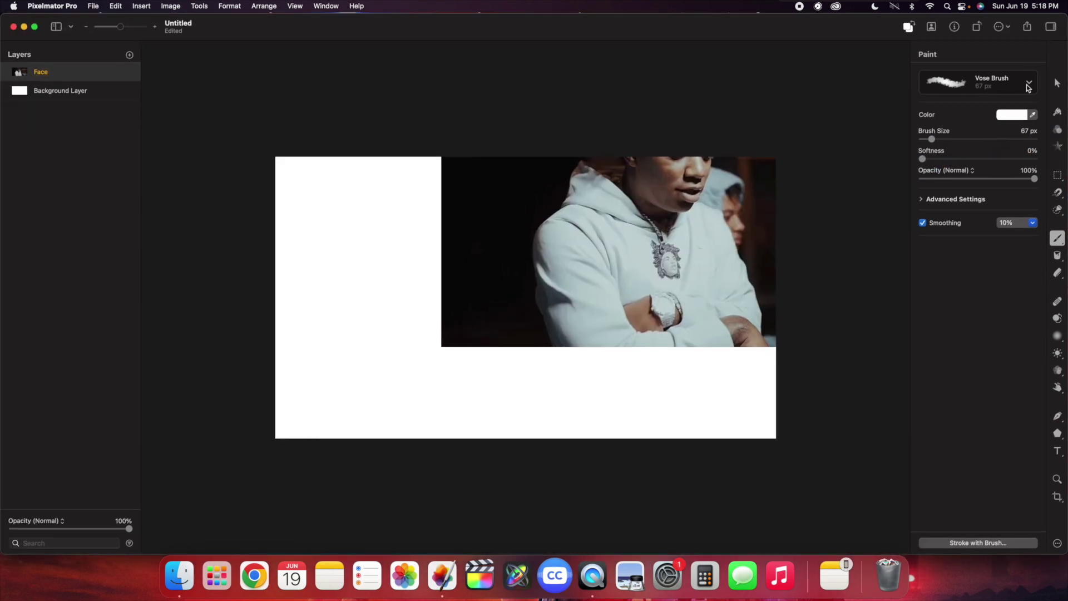
{"action": "left_click", "coordinate": [1057, 84]}
{"action": "mouse_move", "coordinate": [566, 230]}
{"action": "left_mouse_down"}
{"action": "mouse_move", "coordinate": [488, 316]}
{"action": "mouse_move", "coordinate": [391, 319]}
{"action": "left_mouse_up"}
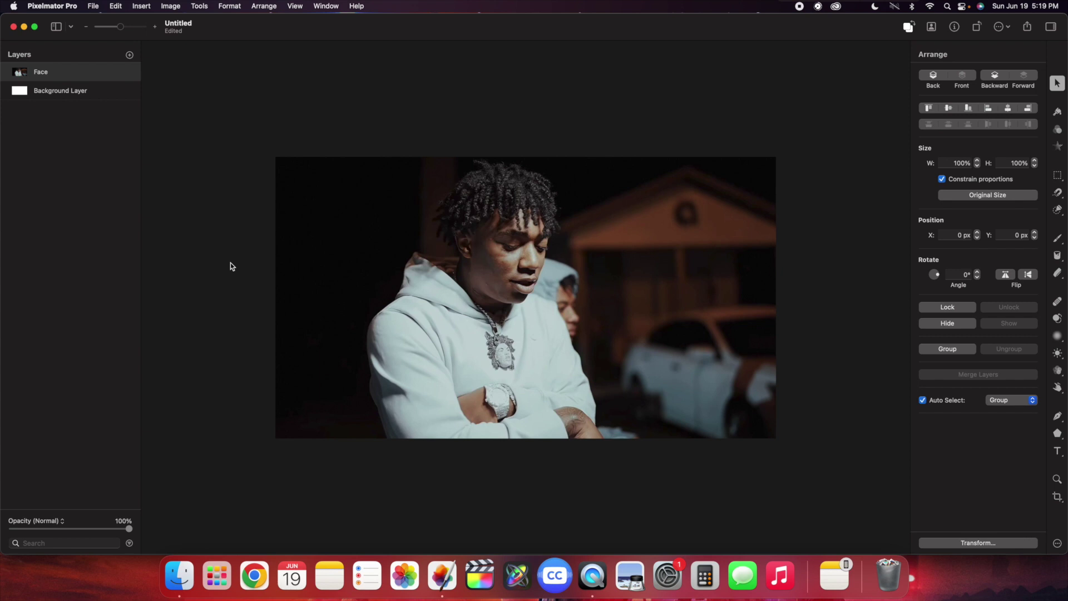
Set up the Paint tool with the Vose Brush, a 27 px brush size and white (FFFFFF) as the color
{"action": "left_click", "coordinate": [1057, 239]}
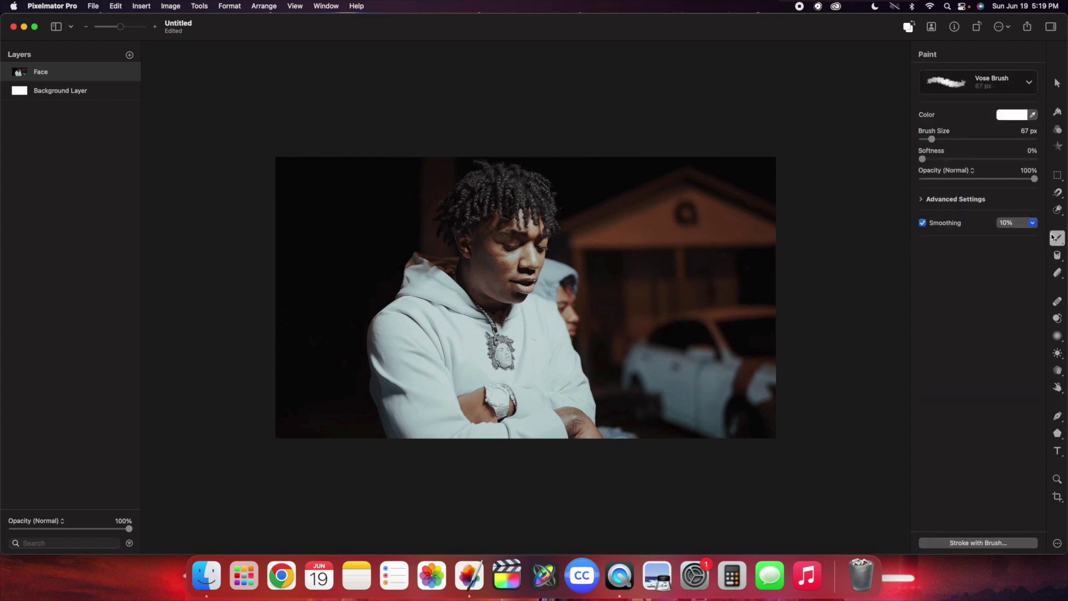
{"action": "left_click", "coordinate": [1030, 83]}
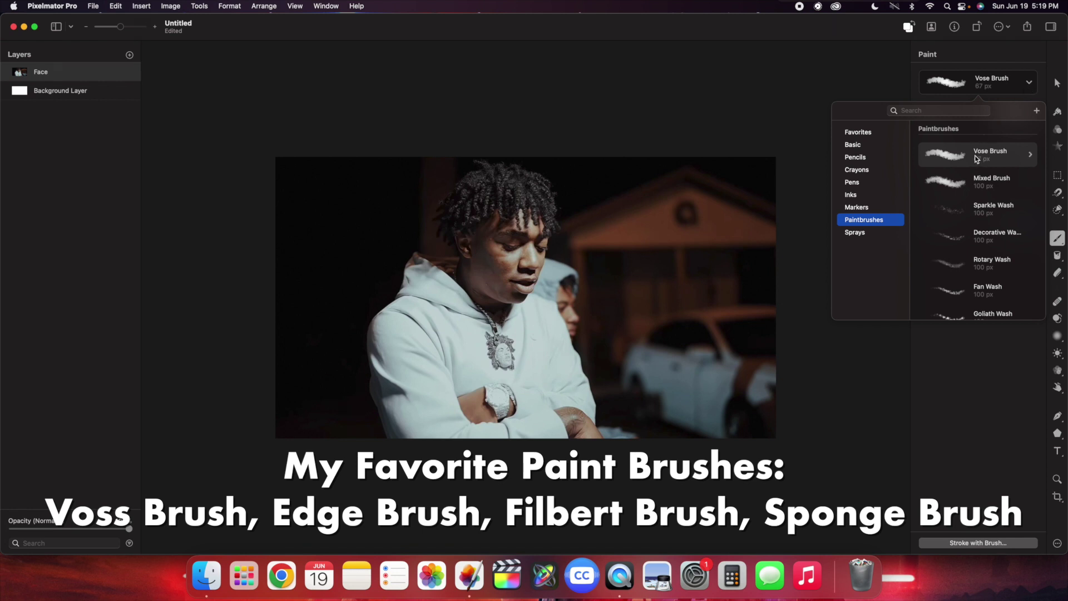
{"action": "left_click", "coordinate": [862, 87]}
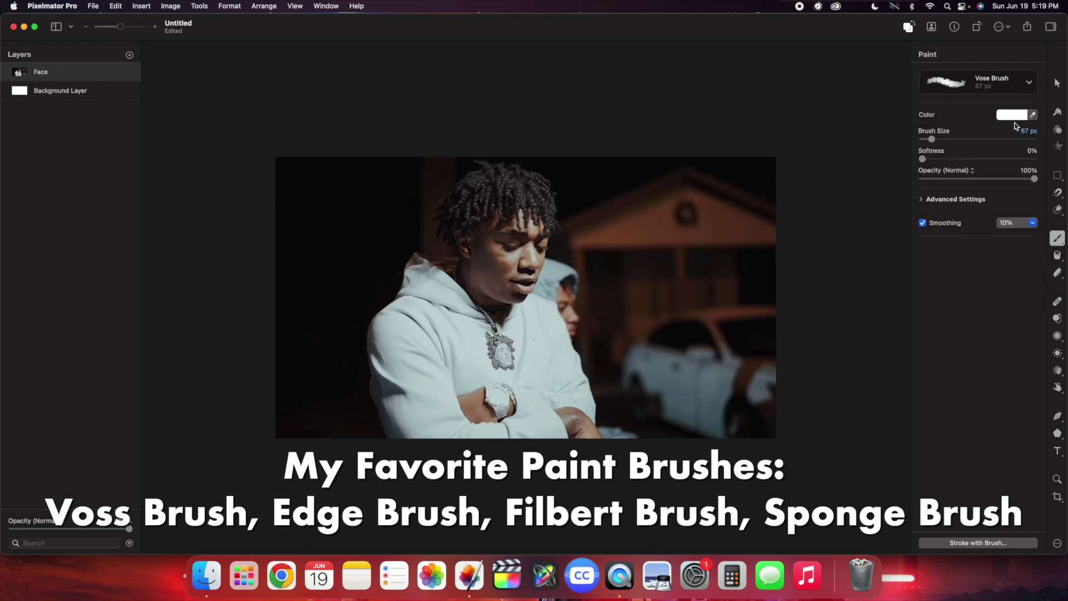
{"action": "left_click_drag", "start_coordinate": [932, 139], "coordinate": [929, 140]}
{"action": "left_click", "coordinate": [1022, 117]}
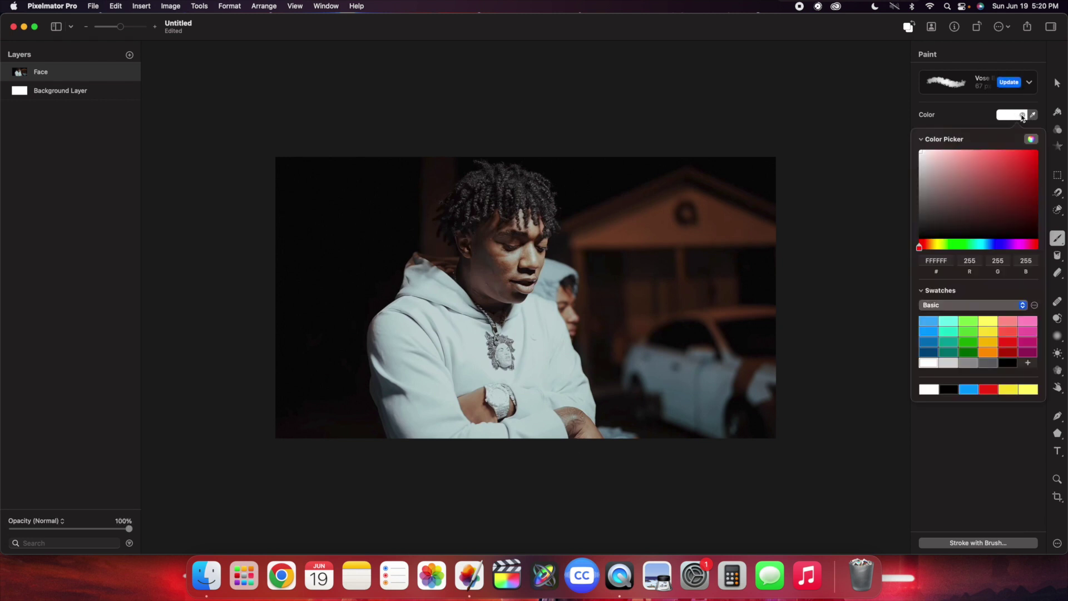
{"action": "left_click", "coordinate": [945, 417]}
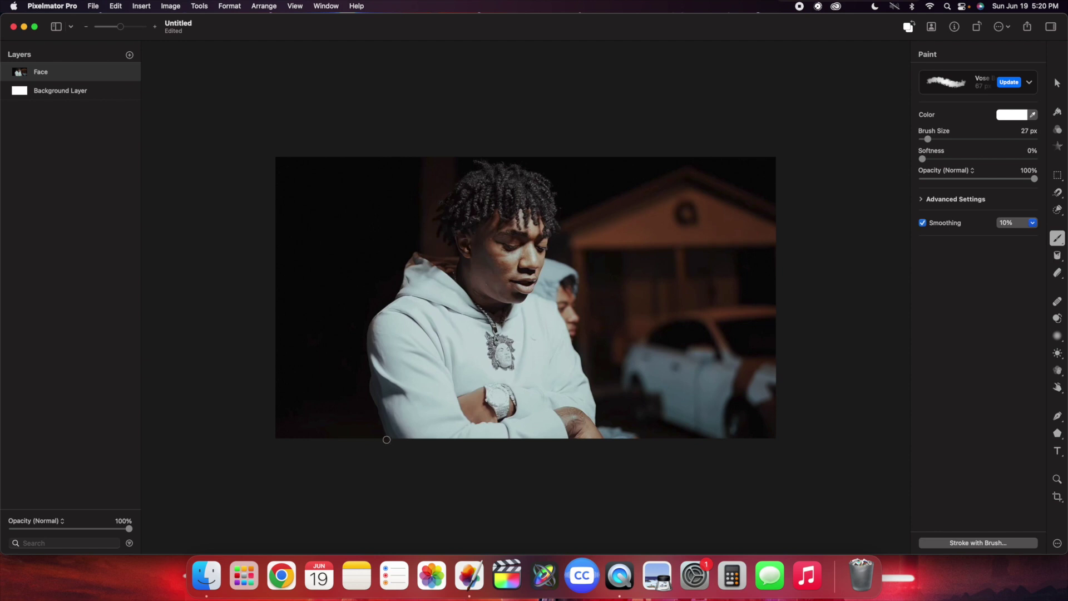
Paint white strokes up the outer edges of both arms of the hooded man and export the image as a PNG named 1 to Downloads
{"action": "mouse_move", "coordinate": [390, 441]}
{"action": "left_mouse_down"}
{"action": "mouse_move", "coordinate": [365, 375]}
{"action": "mouse_move", "coordinate": [367, 326]}
{"action": "left_mouse_up"}
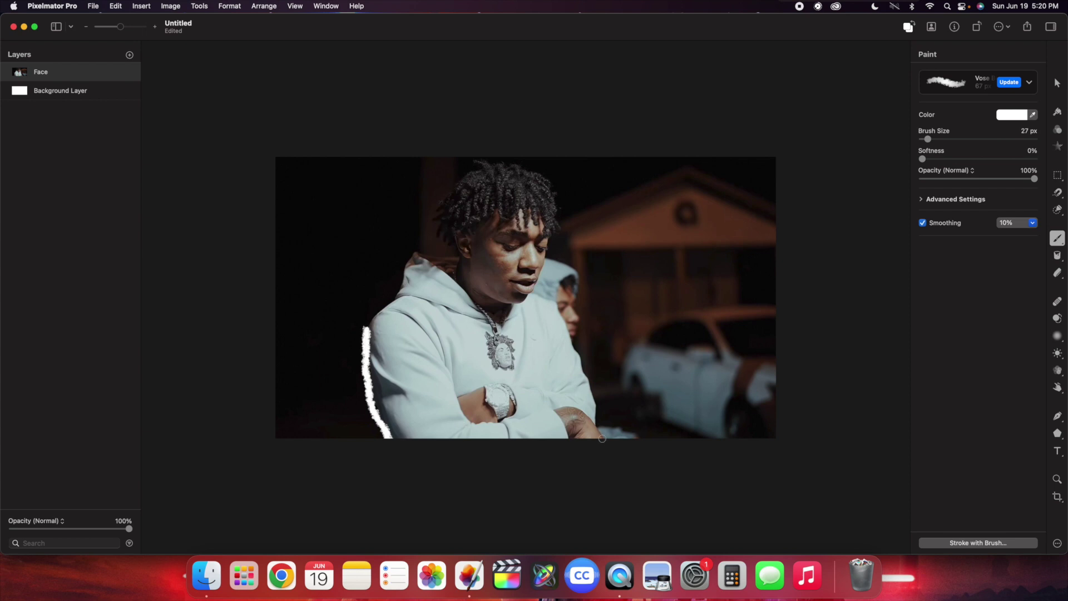
{"action": "left_click_drag", "start_coordinate": [602, 441], "coordinate": [565, 325]}
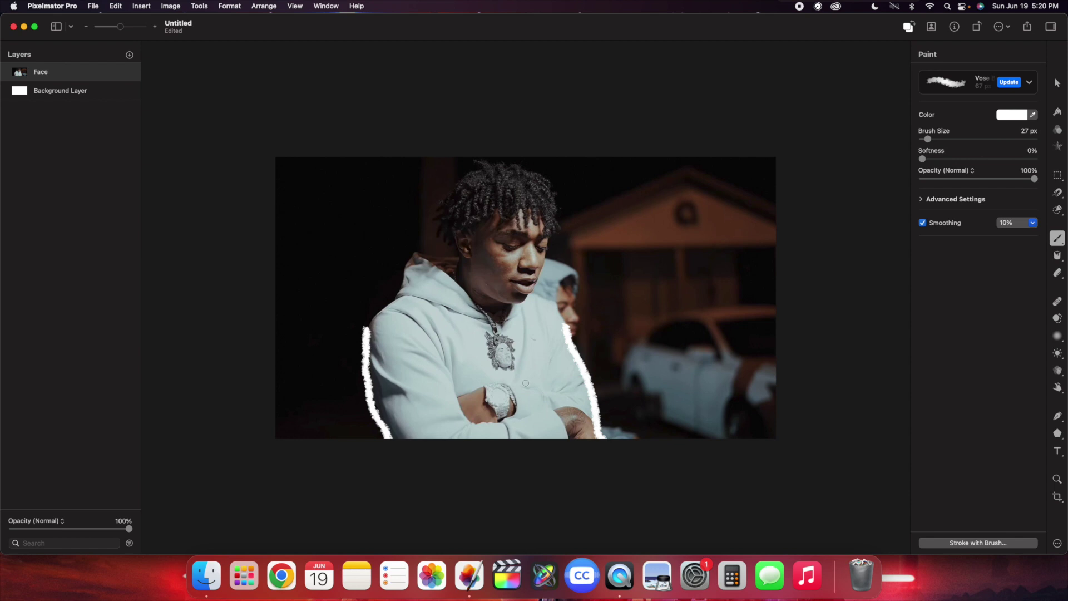
{"action": "key", "text": "super+e"}
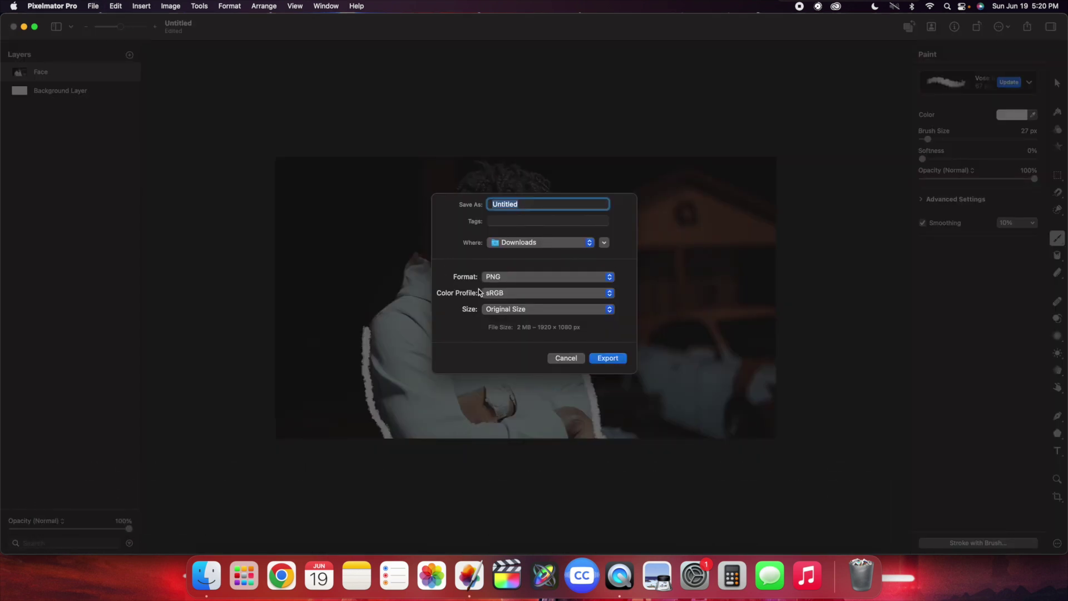
{"action": "type", "text": "1"}
{"action": "key", "text": "Return"}
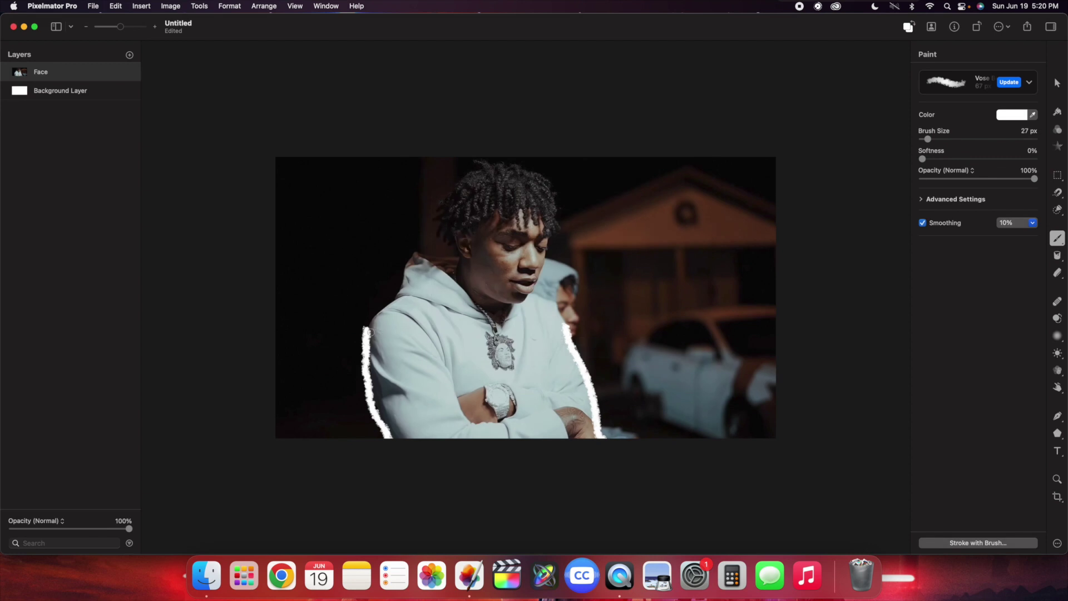
Extend the white outline over both shoulders to the hood's tip and the man's chin, then export it to Downloads as a PNG named 2
{"action": "mouse_move", "coordinate": [365, 332]}
{"action": "left_mouse_down"}
{"action": "mouse_move", "coordinate": [400, 291]}
{"action": "mouse_move", "coordinate": [416, 251]}
{"action": "left_mouse_up"}
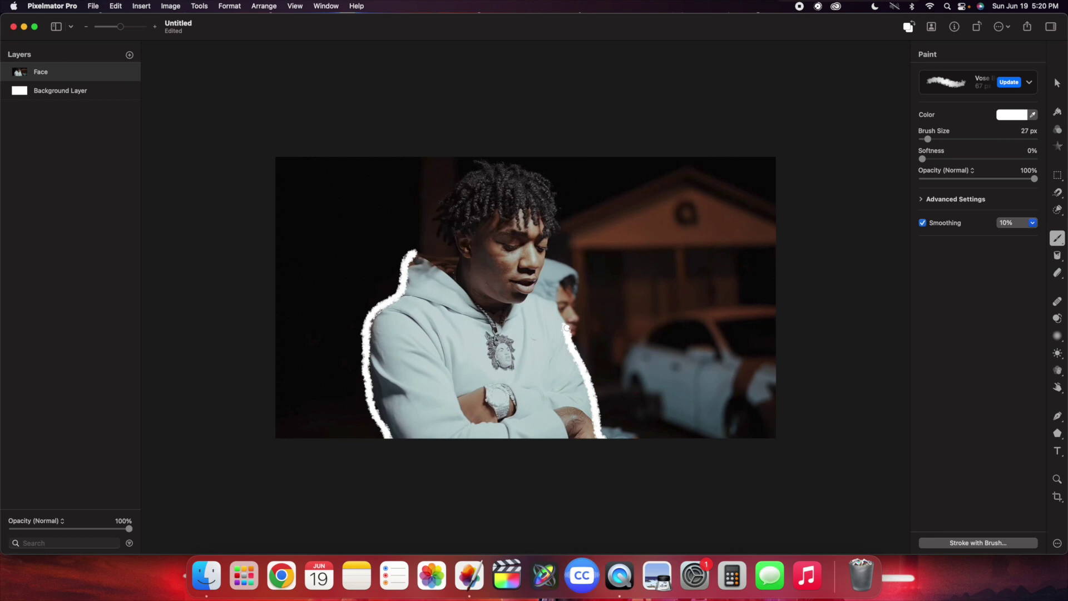
{"action": "mouse_move", "coordinate": [567, 328]}
{"action": "left_mouse_down"}
{"action": "mouse_move", "coordinate": [527, 282]}
{"action": "mouse_move", "coordinate": [539, 274]}
{"action": "left_mouse_up"}
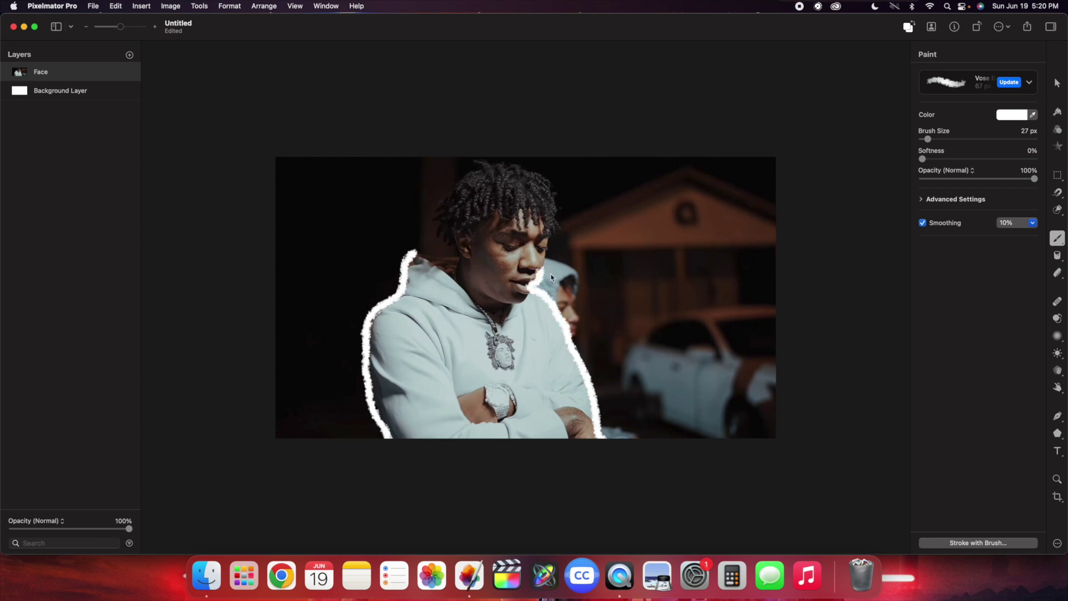
{"action": "key", "text": "super+shift+e"}
{"action": "type", "text": "2"}
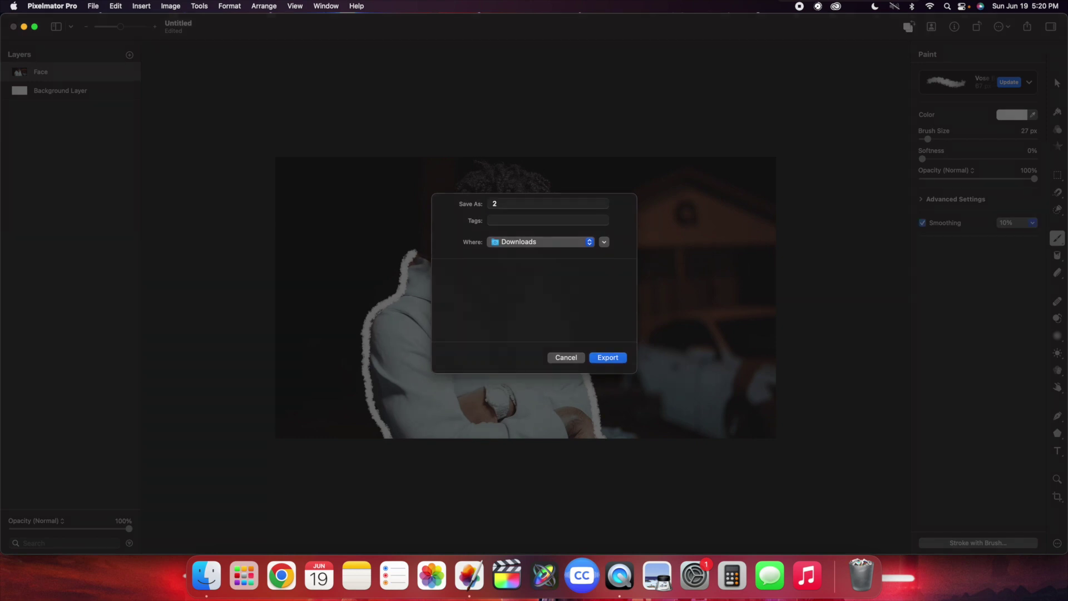
{"action": "key", "text": "Return"}
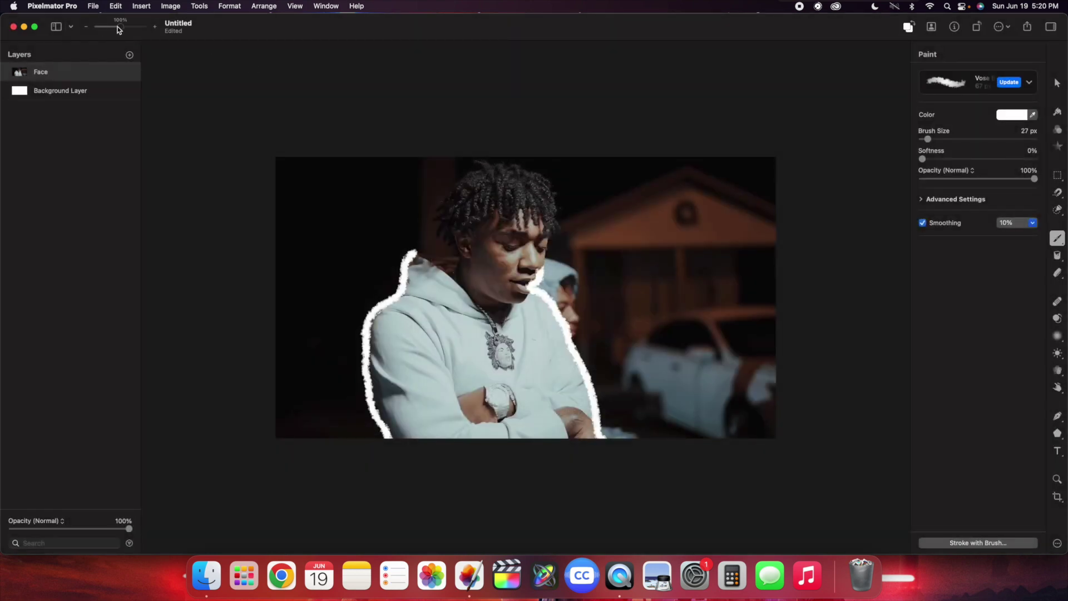
Continue the white outline along the hood and neck to the hair and up the face's front, exporting it as a PNG named 3
{"action": "left_click_drag", "start_coordinate": [120, 26], "coordinate": [122, 27]}
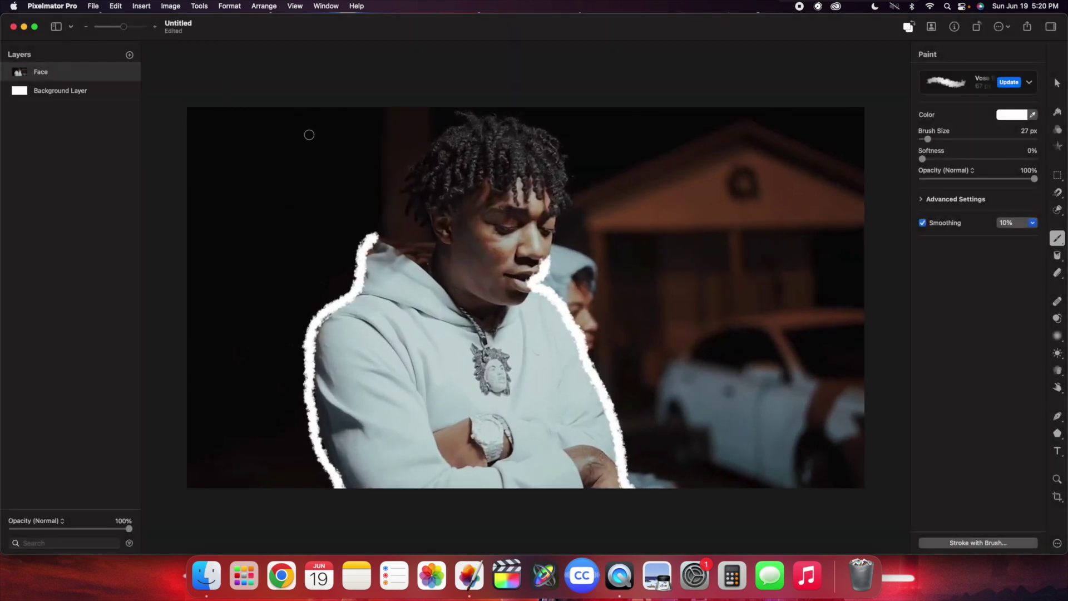
{"action": "mouse_move", "coordinate": [372, 238]}
{"action": "left_mouse_down"}
{"action": "mouse_move", "coordinate": [411, 248]}
{"action": "mouse_move", "coordinate": [435, 239]}
{"action": "mouse_move", "coordinate": [406, 206]}
{"action": "mouse_move", "coordinate": [418, 157]}
{"action": "left_mouse_up"}
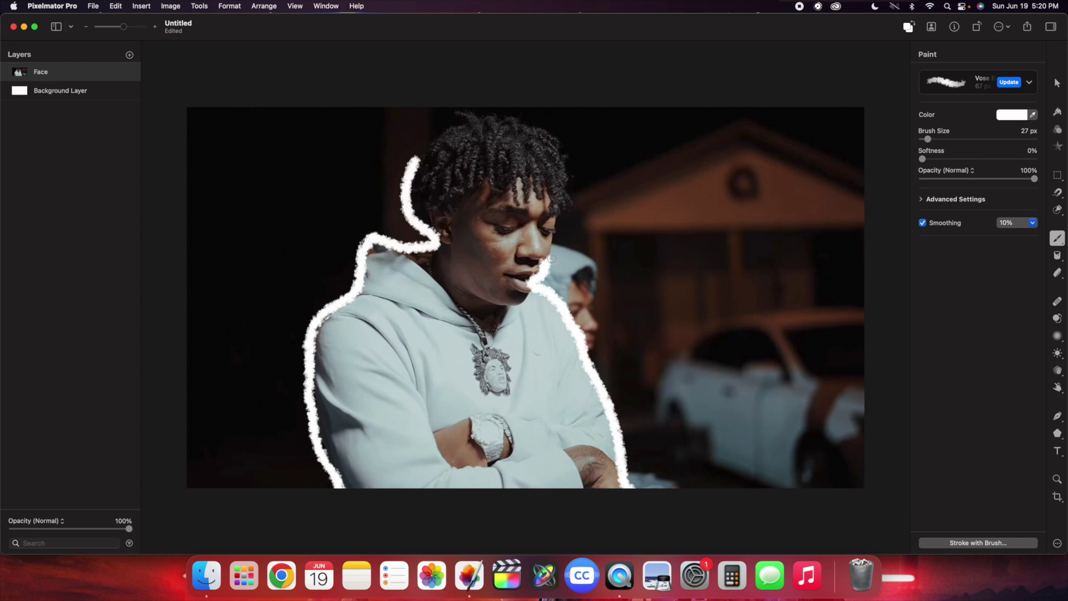
{"action": "left_click_drag", "start_coordinate": [552, 259], "coordinate": [561, 173]}
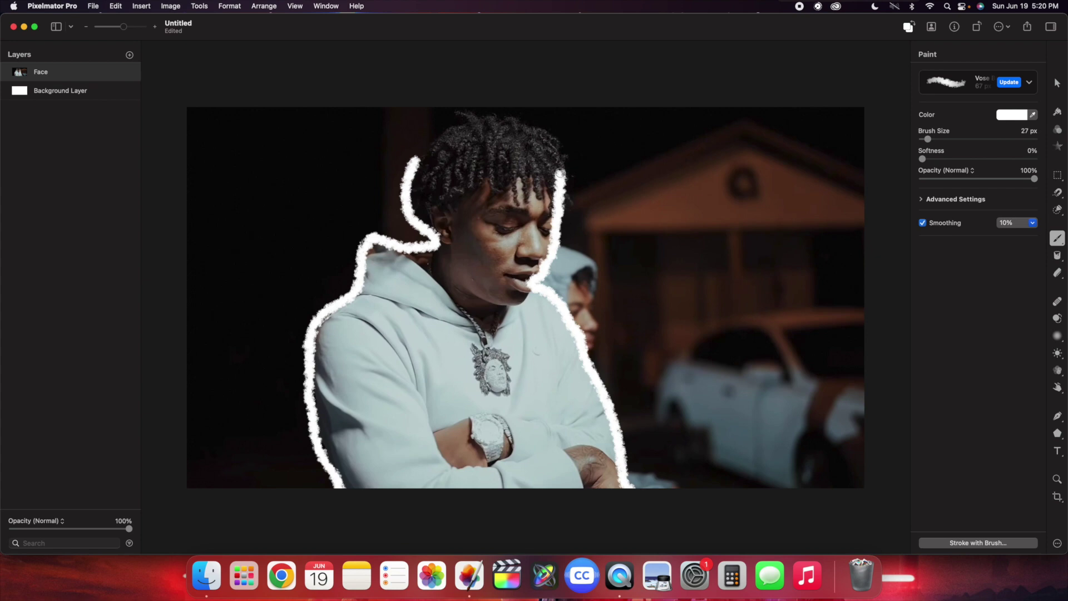
{"action": "key", "text": "super+shift+e"}
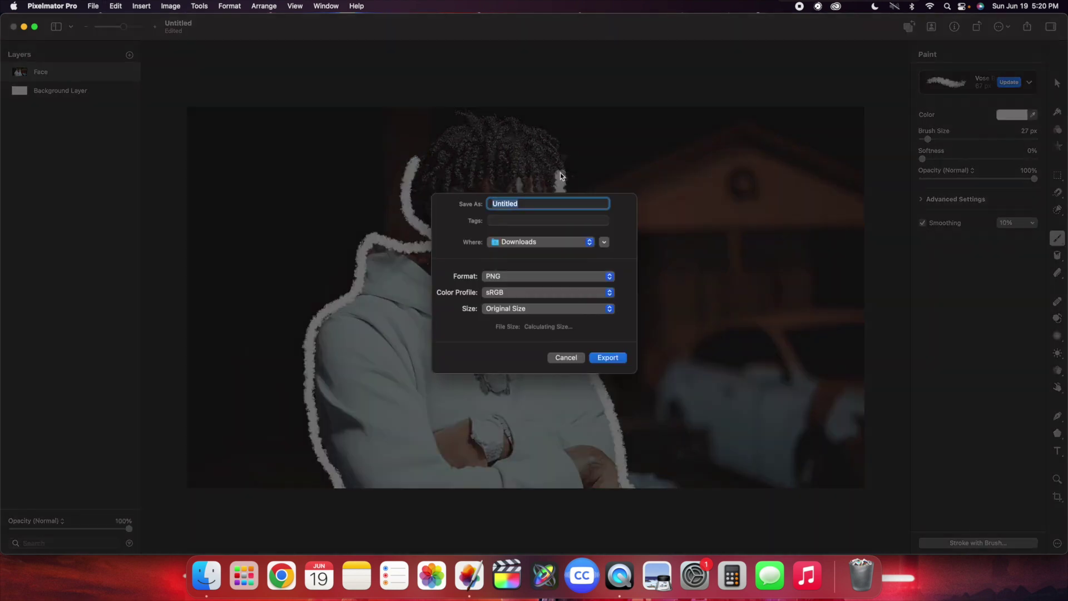
{"action": "type", "text": "3"}
{"action": "key", "text": "Return"}
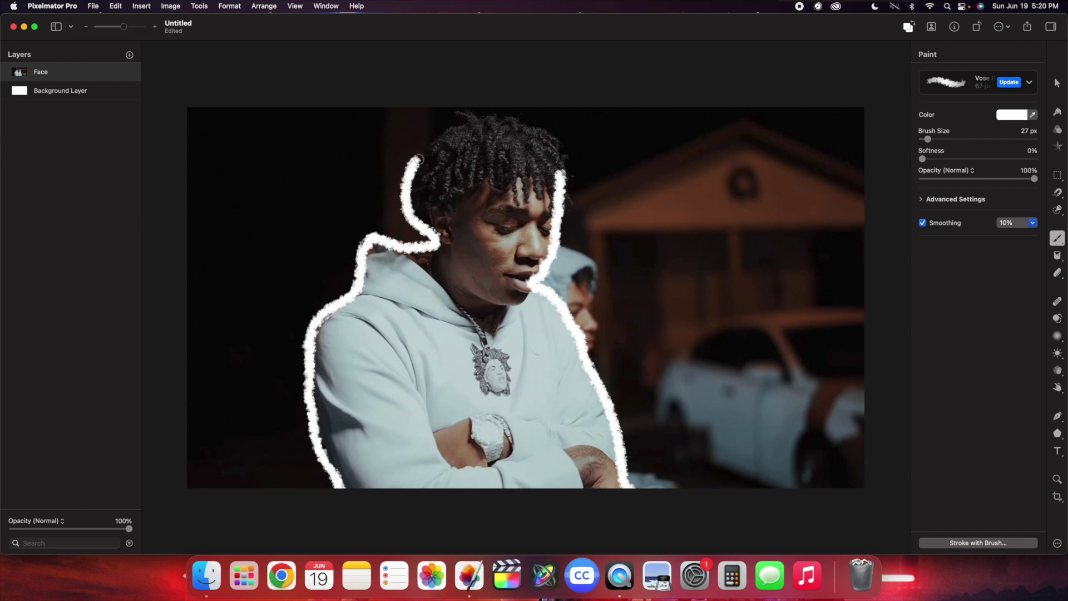
Close the white outline over the top of the man's hair and export the image as 4
{"action": "left_click_drag", "start_coordinate": [417, 159], "coordinate": [474, 118]}
{"action": "left_click_drag", "start_coordinate": [530, 124], "coordinate": [573, 173]}
{"action": "key", "text": "super+shift+e"}
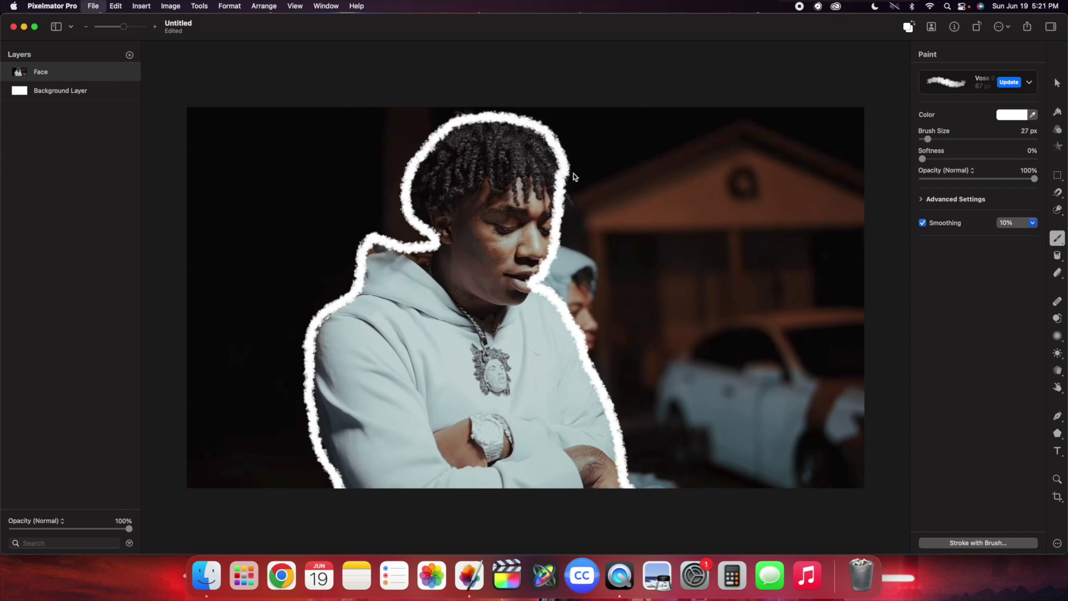
{"action": "type", "text": "4"}
{"action": "key", "text": "Return"}
Close the untitled painting document and delete it instead of saving
{"action": "left_click", "coordinate": [14, 28]}
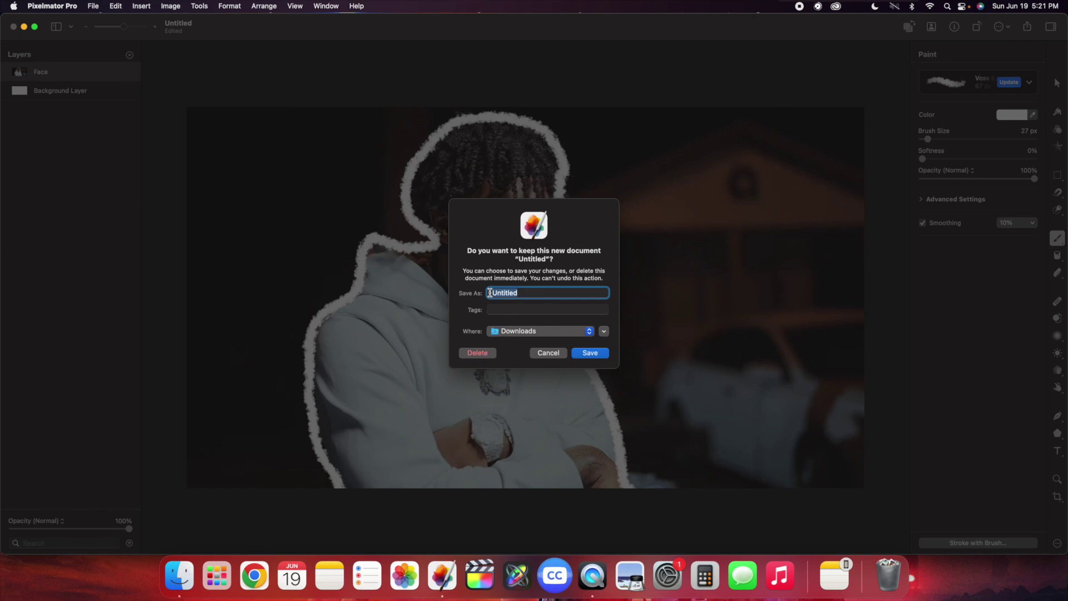
{"action": "left_click", "coordinate": [479, 357]}
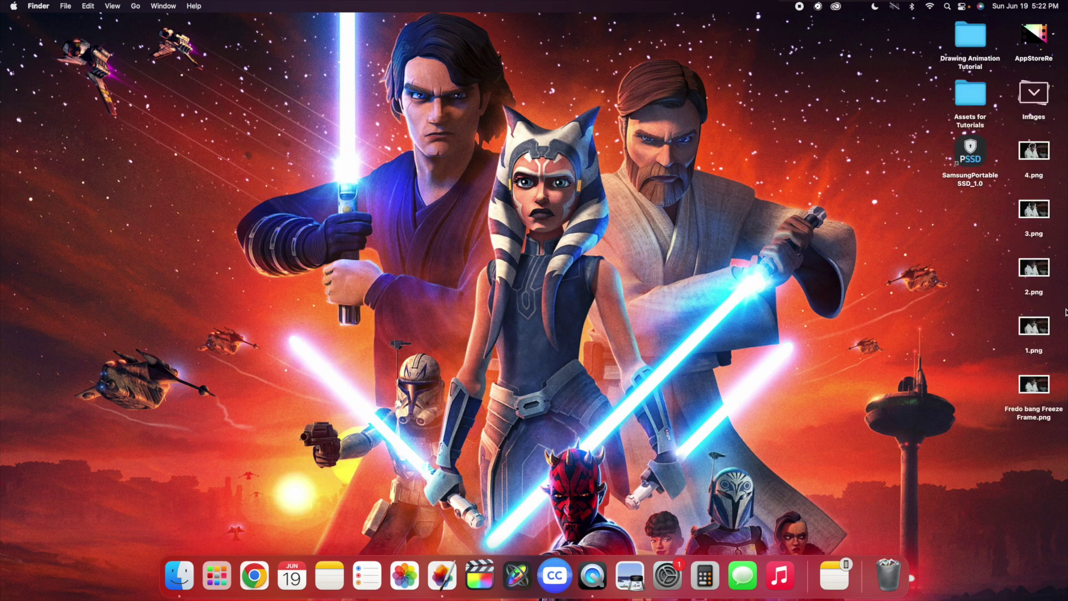
Open 1.png, 2.png, 3.png and 4.png from the desktop in order to check the outline's progression, and close them all
{"action": "double_click", "coordinate": [1034, 326]}
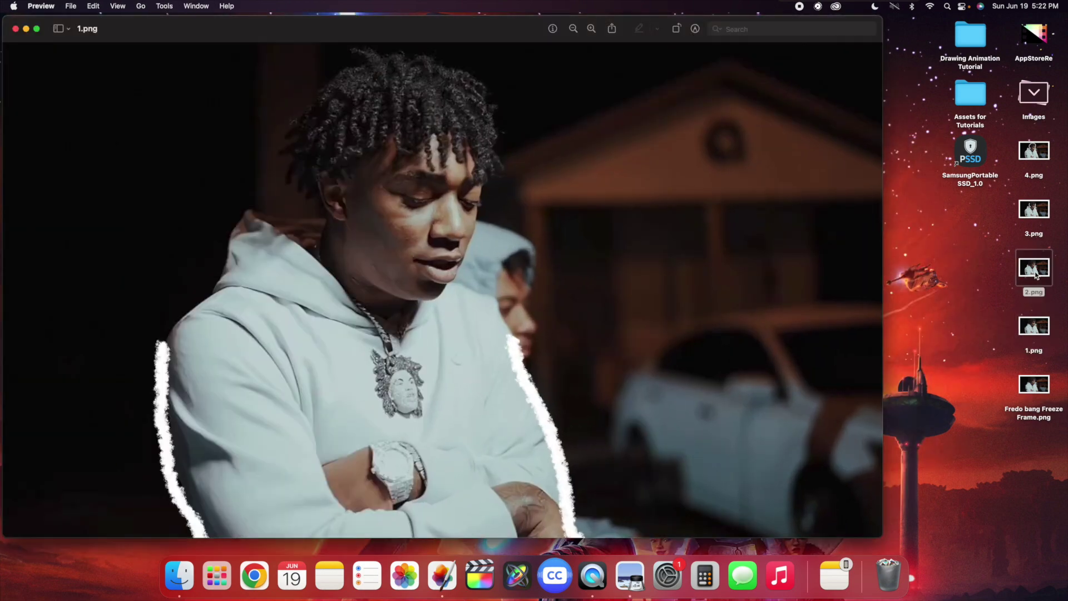
{"action": "double_click", "coordinate": [1034, 268]}
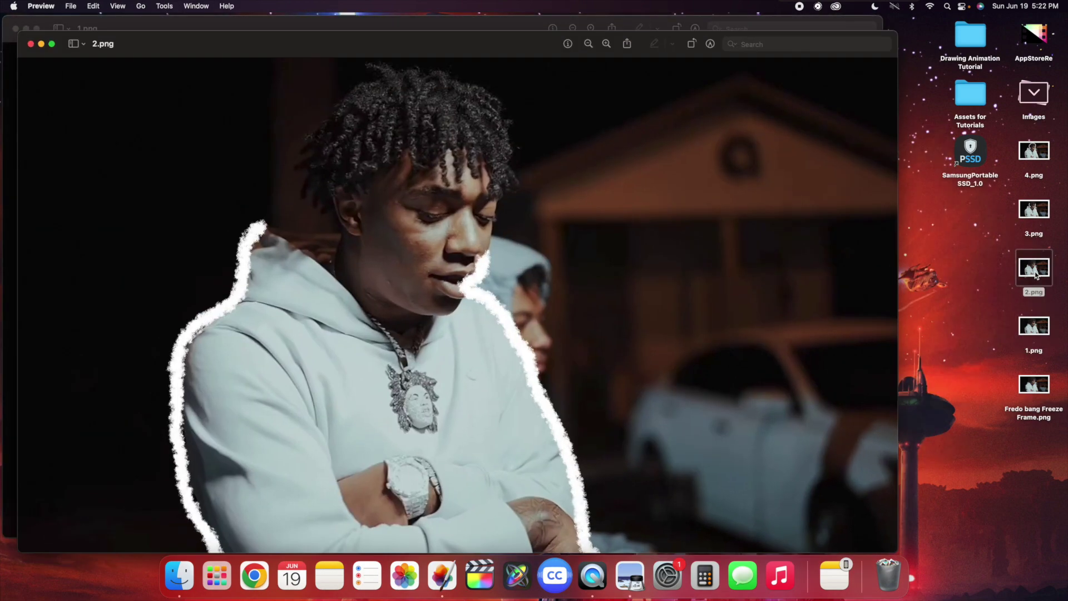
{"action": "double_click", "coordinate": [1034, 211]}
{"action": "double_click", "coordinate": [1039, 154]}
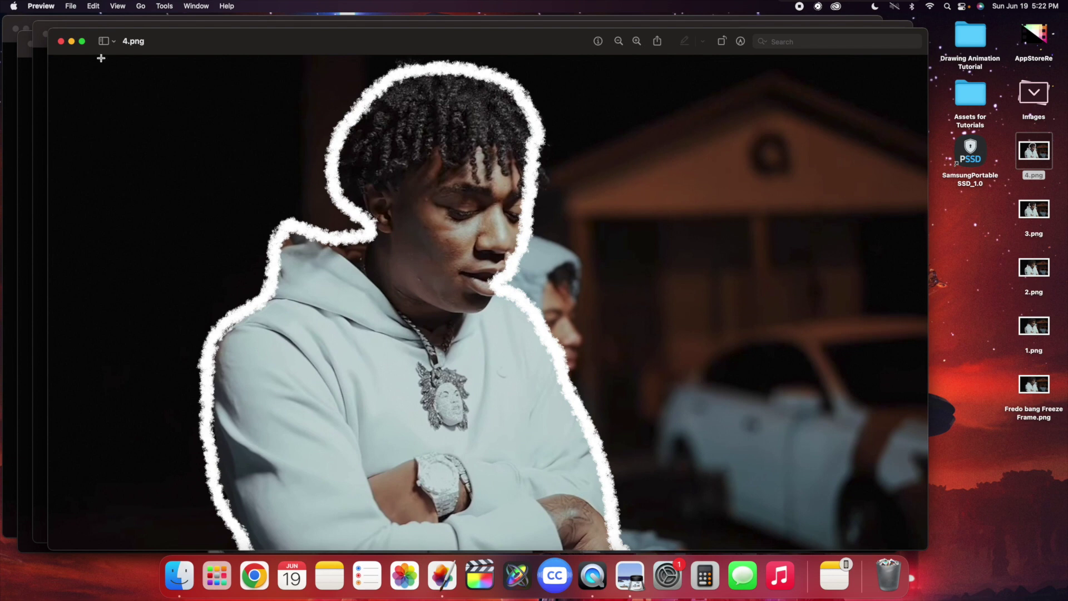
{"action": "left_click", "coordinate": [60, 41]}
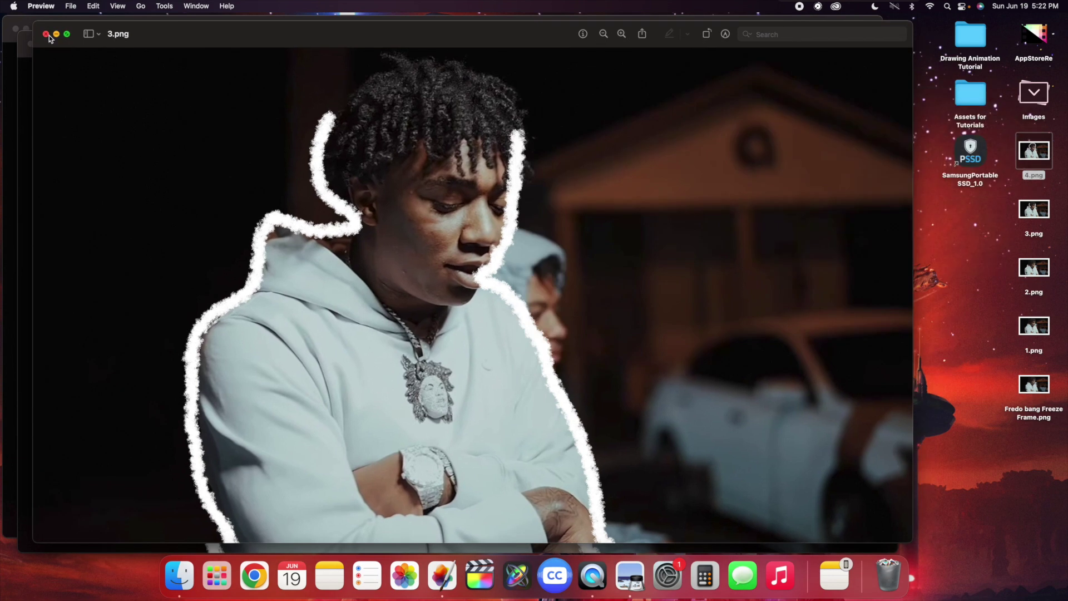
{"action": "left_click", "coordinate": [46, 35]}
{"action": "left_click", "coordinate": [30, 32]}
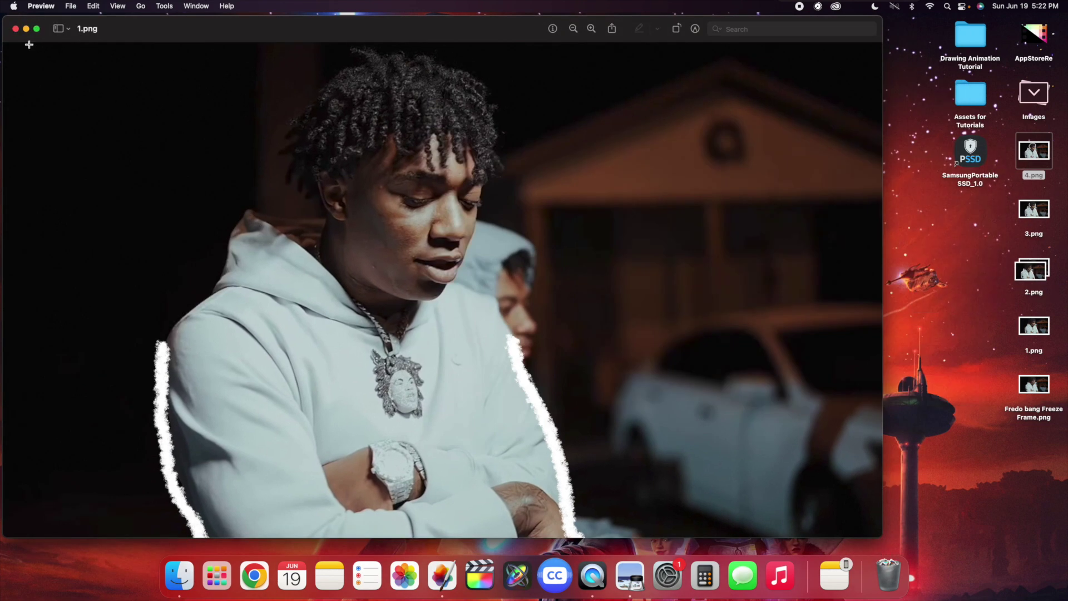
{"action": "left_click", "coordinate": [15, 30]}
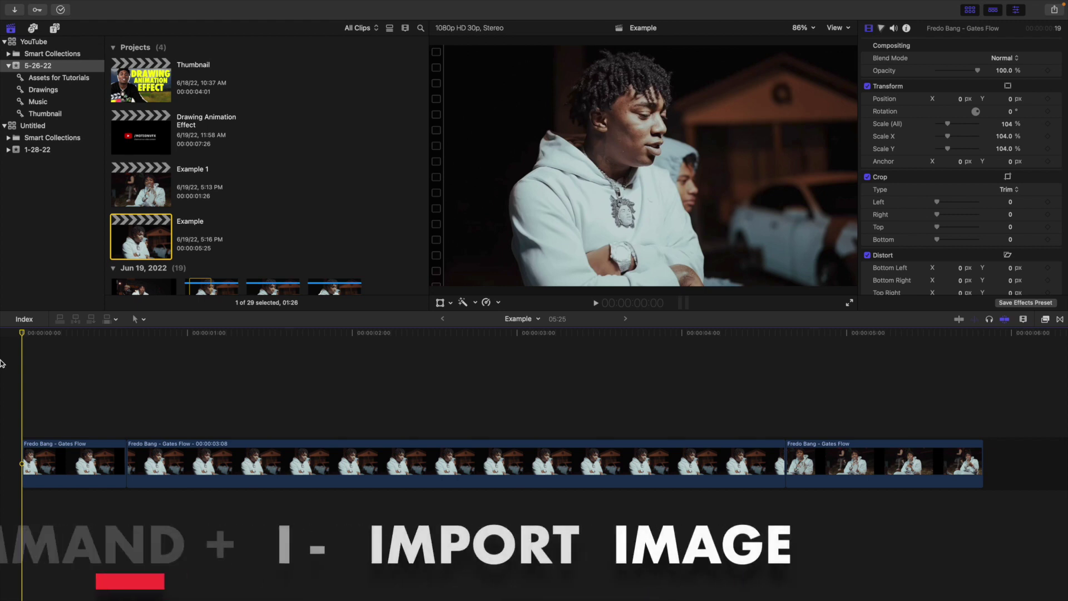
In Final Cut Pro, import 1.png through 4.png from the Desktop into event 5-26-22 and look through the imported images
{"action": "key", "text": "super+i"}
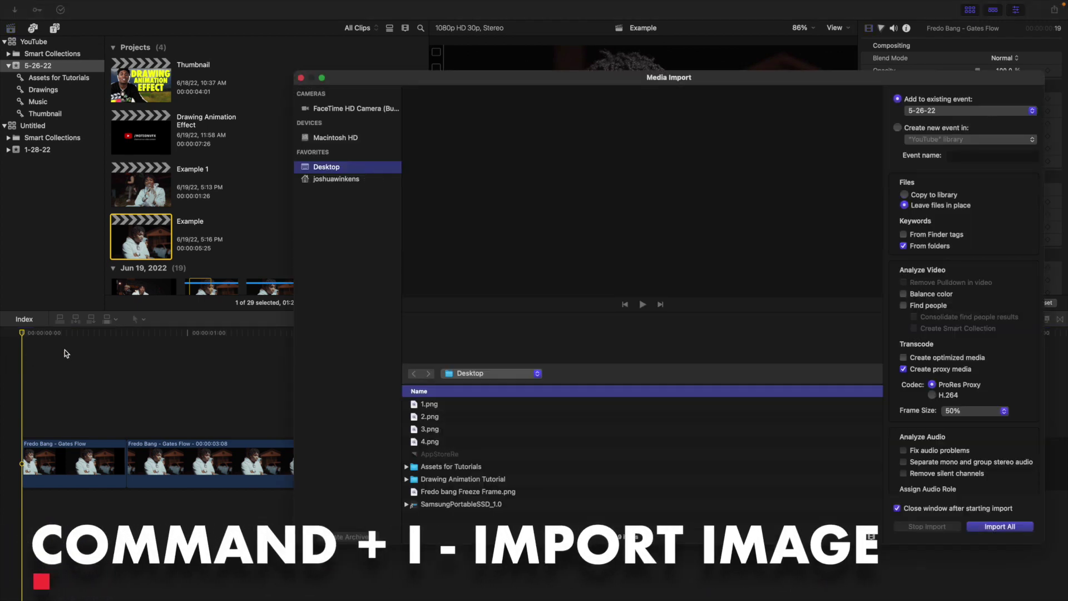
{"action": "left_click", "coordinate": [424, 408]}
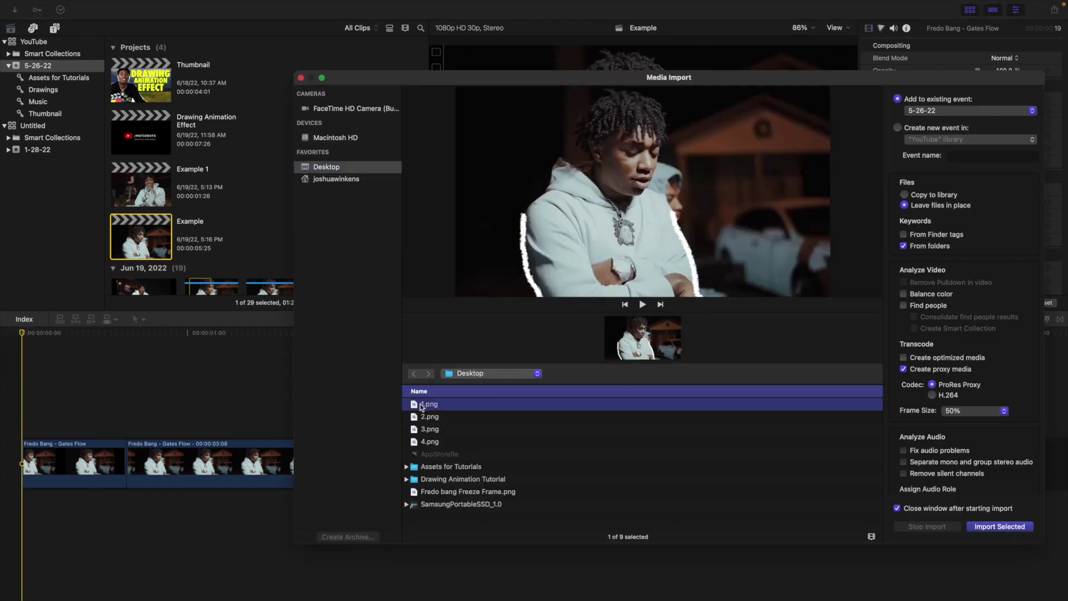
{"action": "left_click", "coordinate": [424, 443], "text": "shift"}
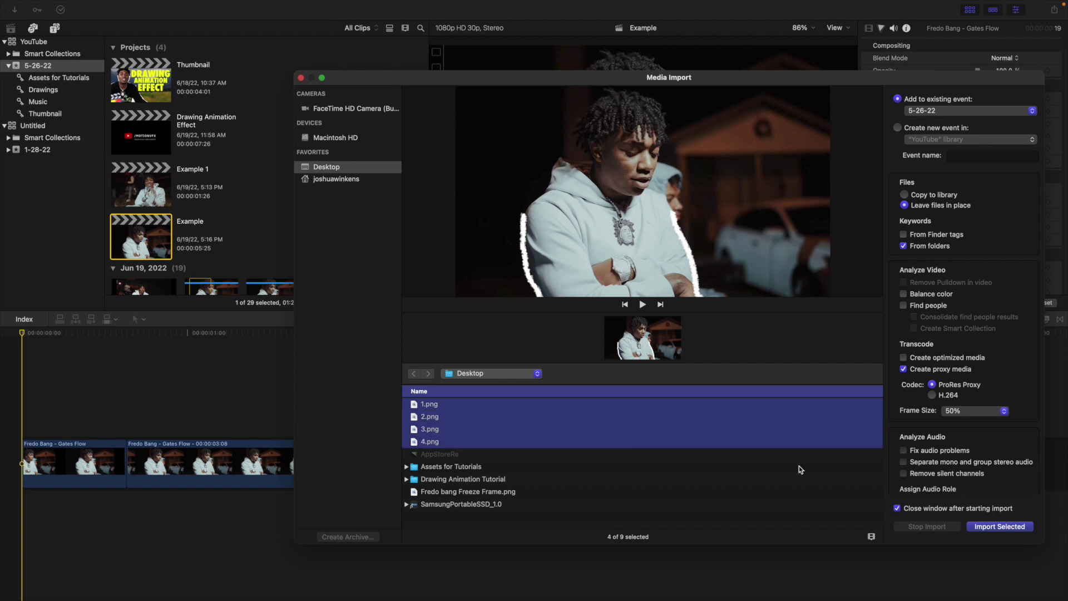
{"action": "left_click", "coordinate": [996, 528]}
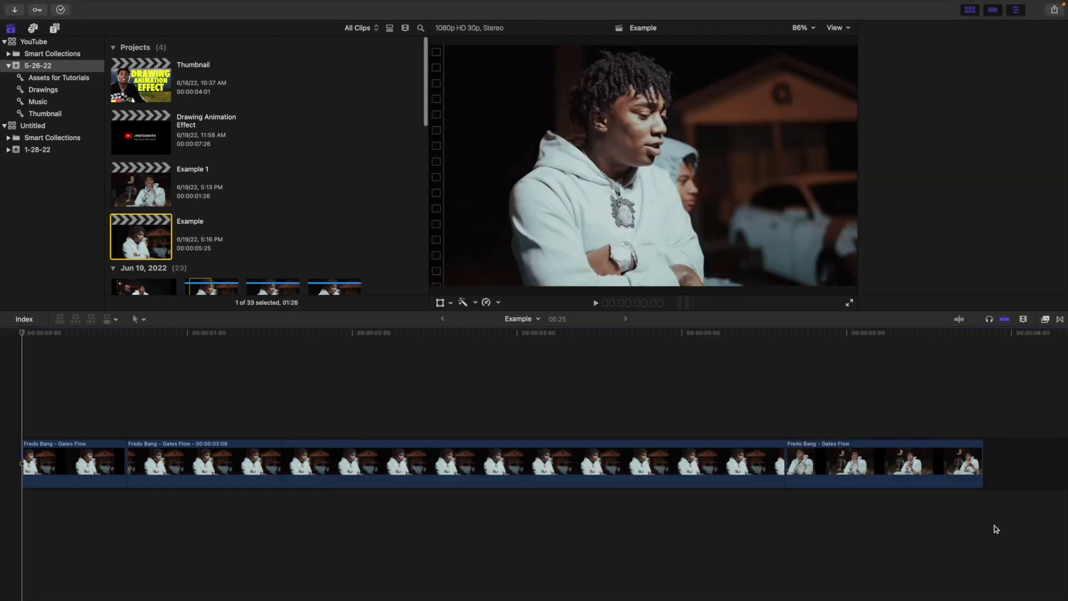
{"action": "scroll", "coordinate": [267, 261], "scroll_direction": "down", "scroll_amount": 2}
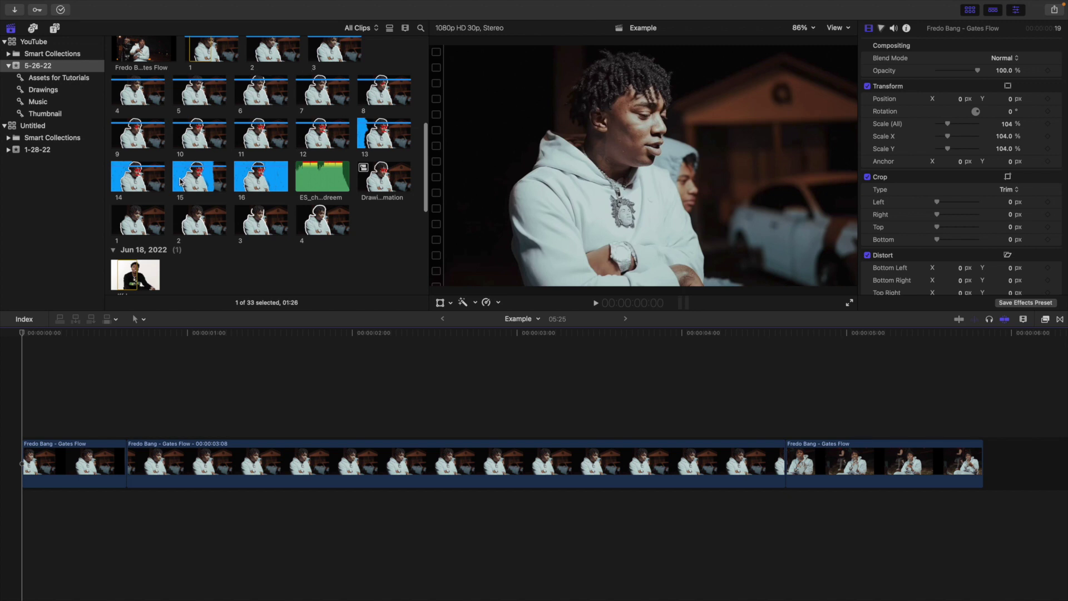
{"action": "left_click", "coordinate": [138, 224]}
{"action": "left_click", "coordinate": [204, 223]}
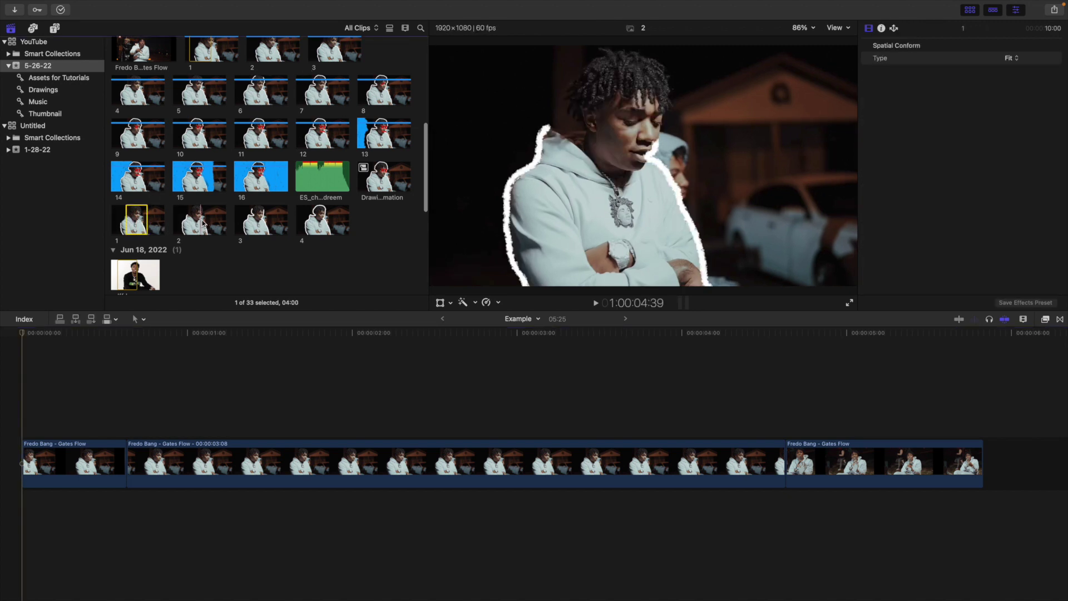
{"action": "left_click", "coordinate": [261, 223]}
{"action": "left_click", "coordinate": [309, 223]}
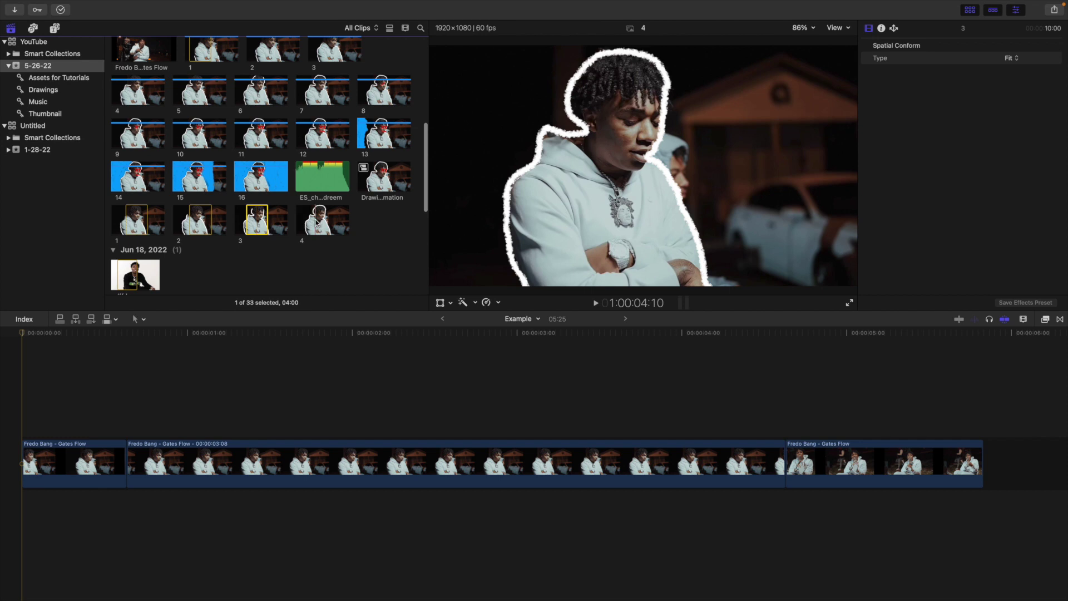
Delete the freeze-frame clip from the Example timeline and insert images 1, 2, 3 and 4 at the cut between the remaining video clips
{"action": "left_click", "coordinate": [240, 456]}
{"action": "key", "text": "Delete"}
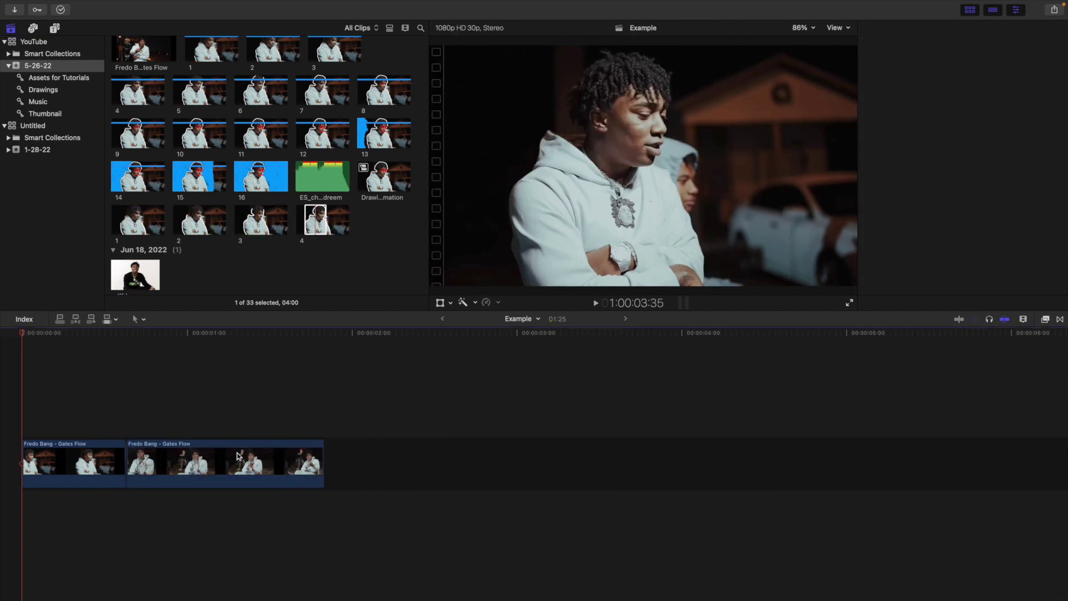
{"action": "left_click", "coordinate": [127, 391]}
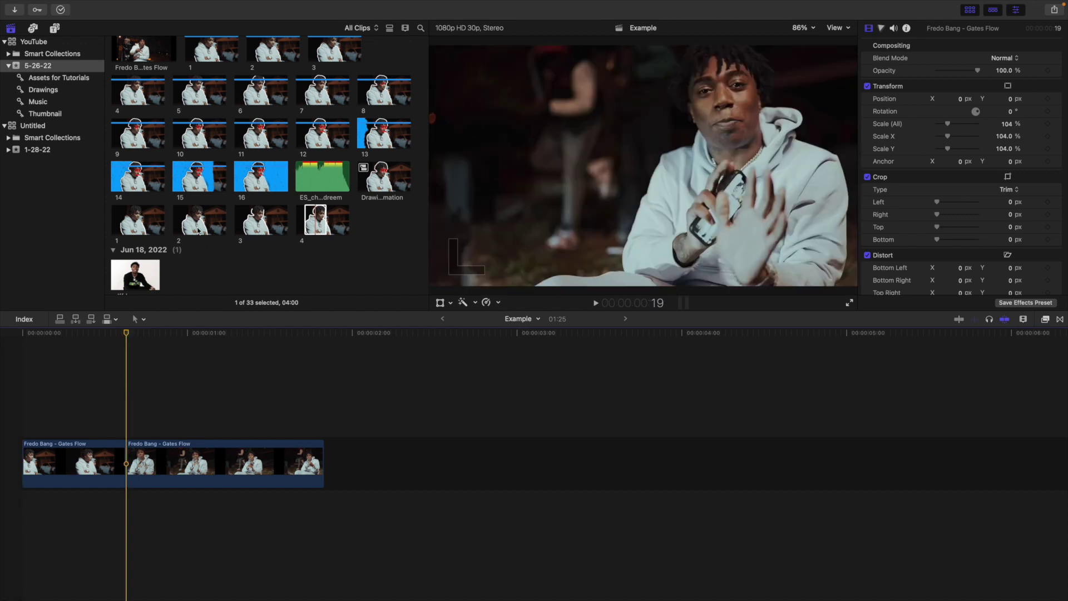
{"action": "left_click", "coordinate": [139, 223]}
{"action": "left_click", "coordinate": [189, 221], "text": "super"}
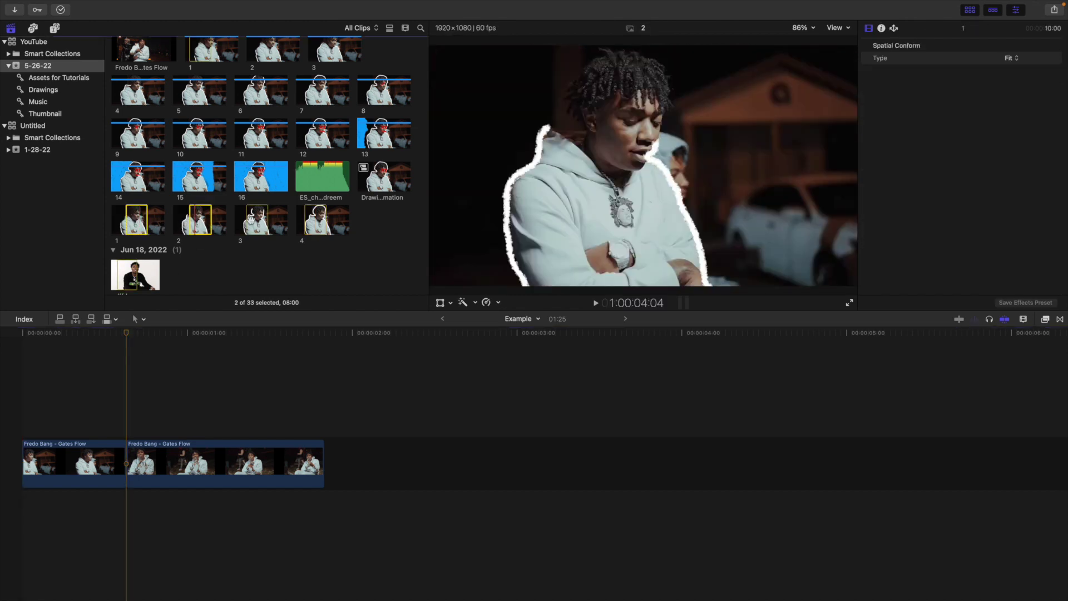
{"action": "left_click", "coordinate": [253, 221], "text": "super"}
{"action": "left_click", "coordinate": [305, 224], "text": "super"}
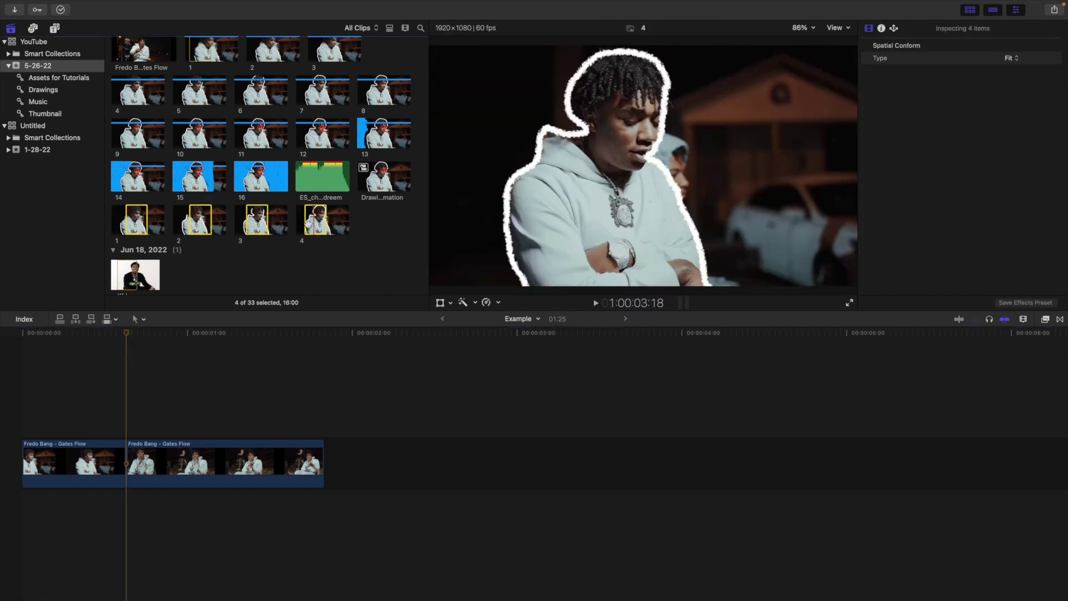
{"action": "key", "text": "w"}
{"action": "left_click", "coordinate": [233, 423]}
{"action": "key", "text": "shift+z"}
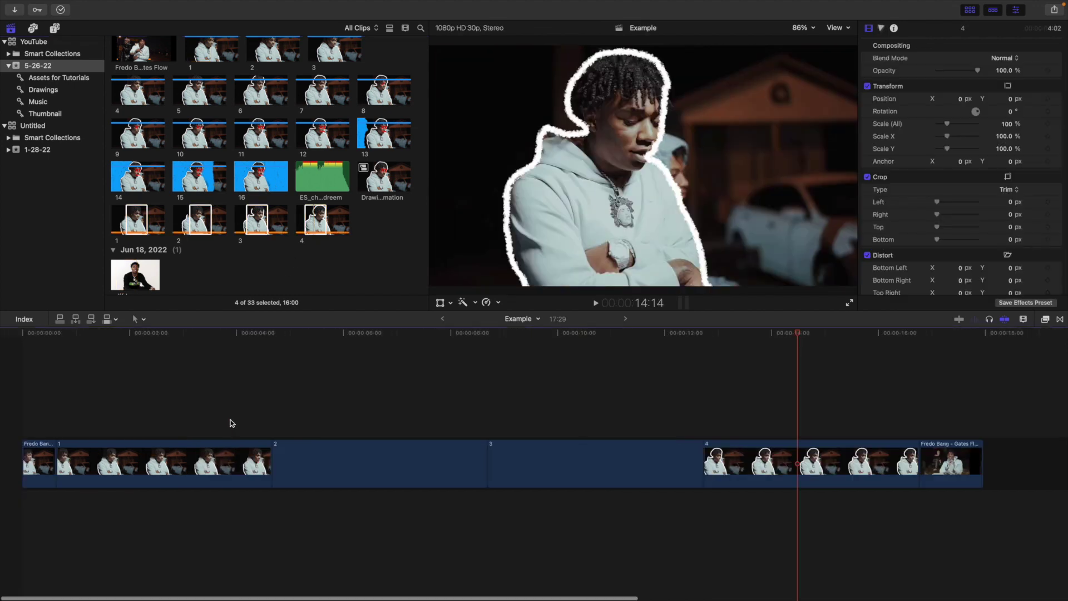
Play the Example project from its beginning into image 1 to review how the drawn outline first appears
{"action": "left_click", "coordinate": [16, 411]}
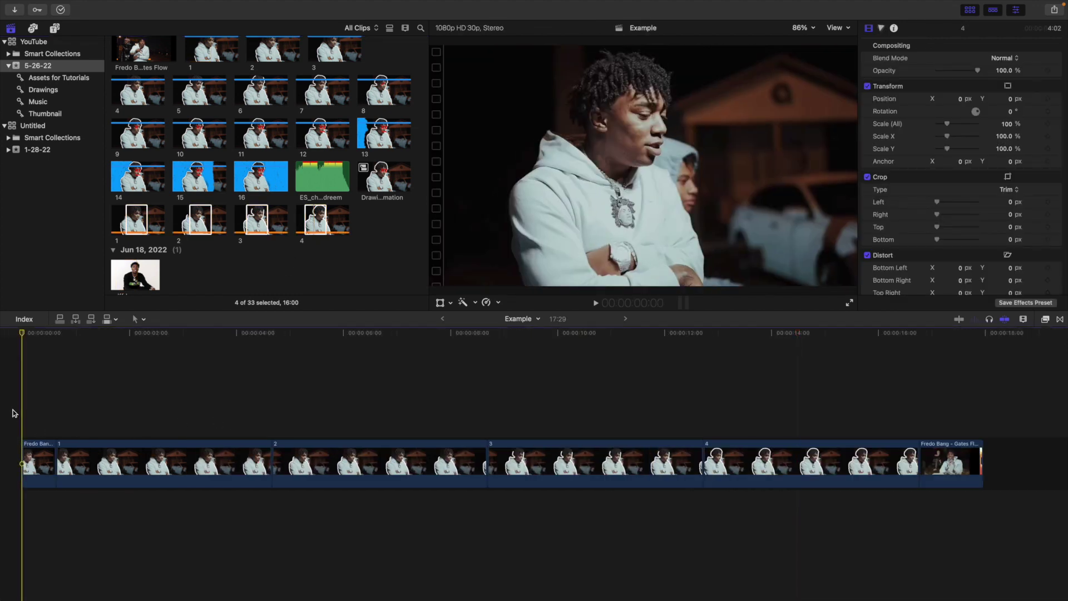
{"action": "scroll", "coordinate": [131, 190], "scroll_direction": "up", "scroll_amount": 8}
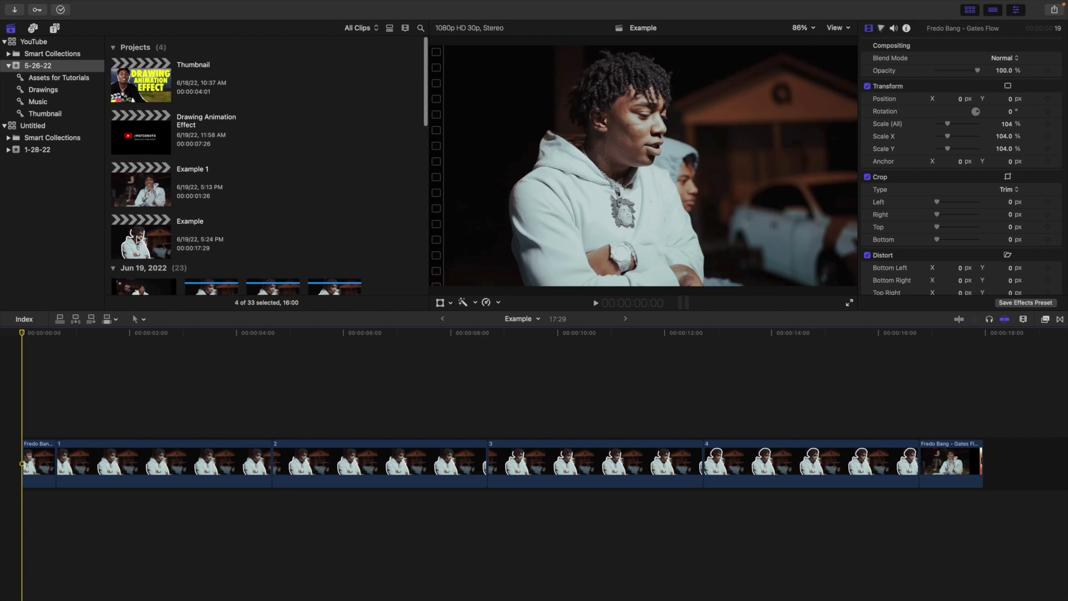
{"action": "left_click", "coordinate": [139, 239]}
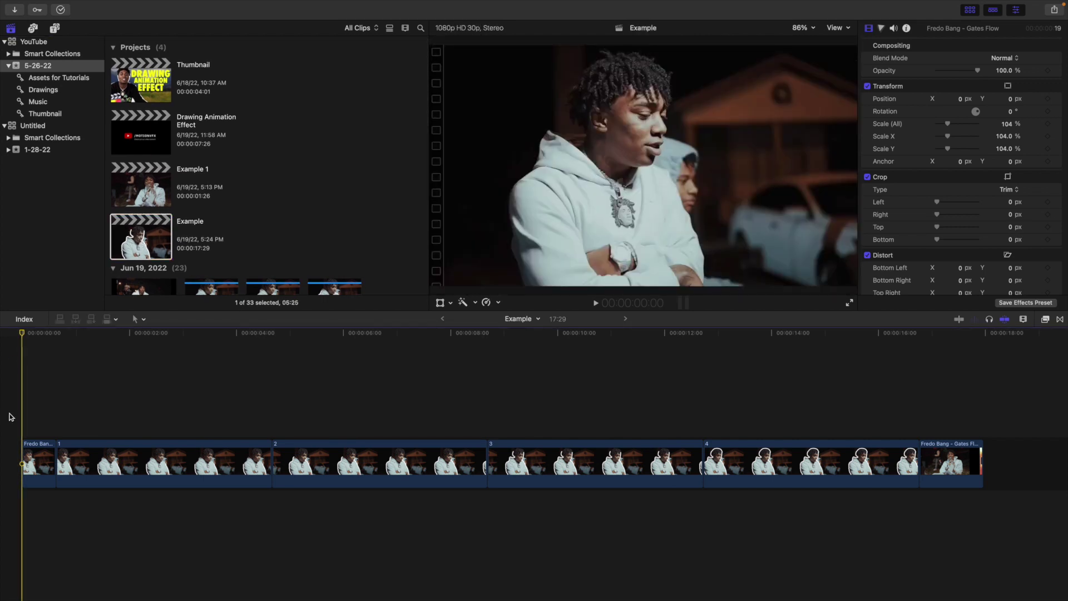
{"action": "key", "text": "space"}
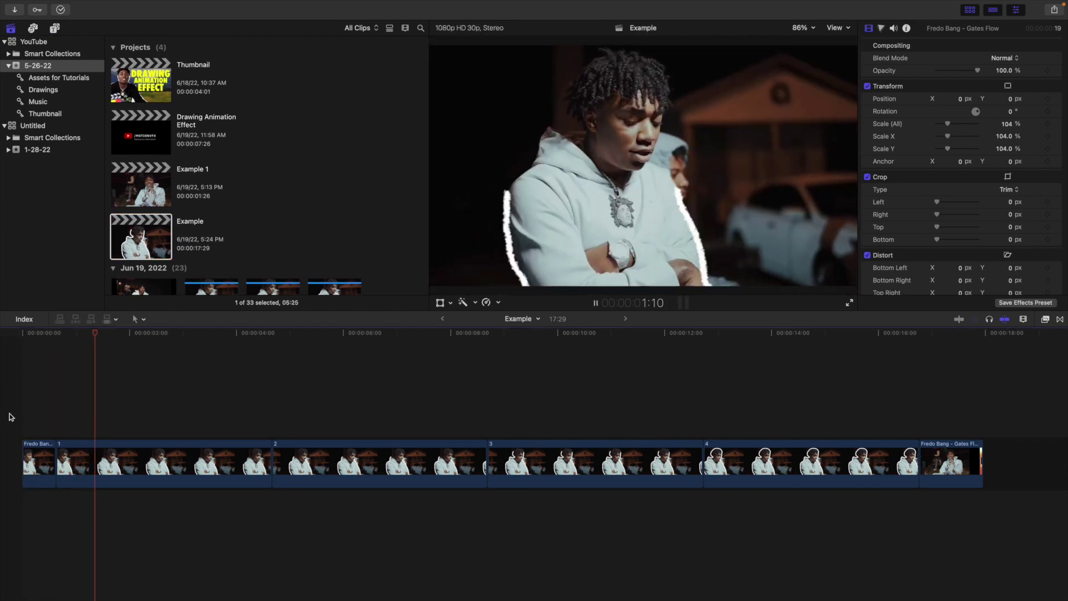
{"action": "key", "text": "space"}
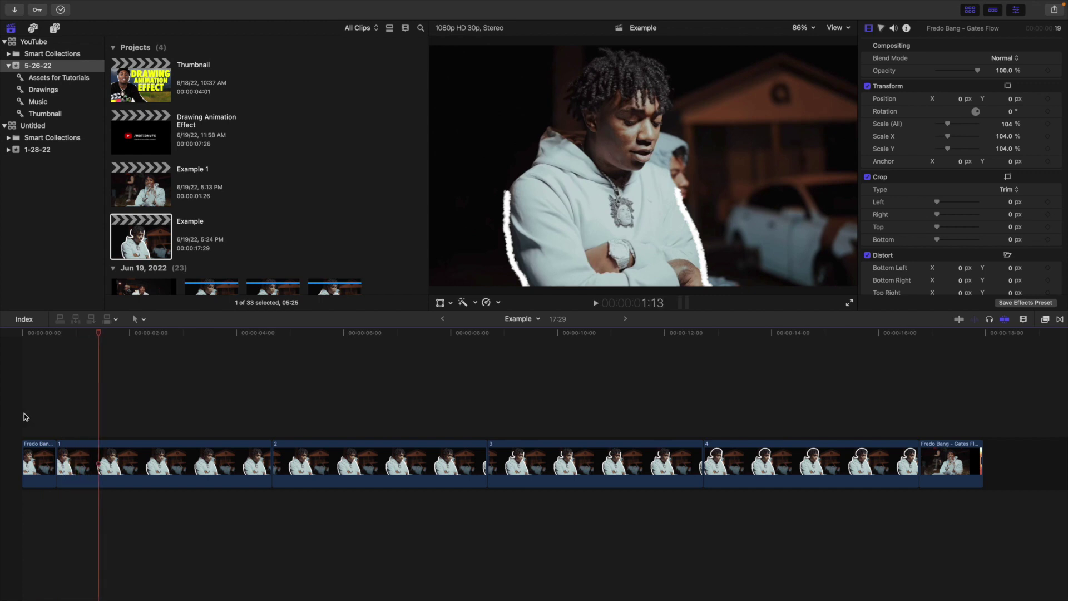
Set the duration of images 1, 2 and 3 in the Example timeline to 3 frames each
{"action": "left_click_drag", "start_coordinate": [178, 417], "coordinate": [603, 464]}
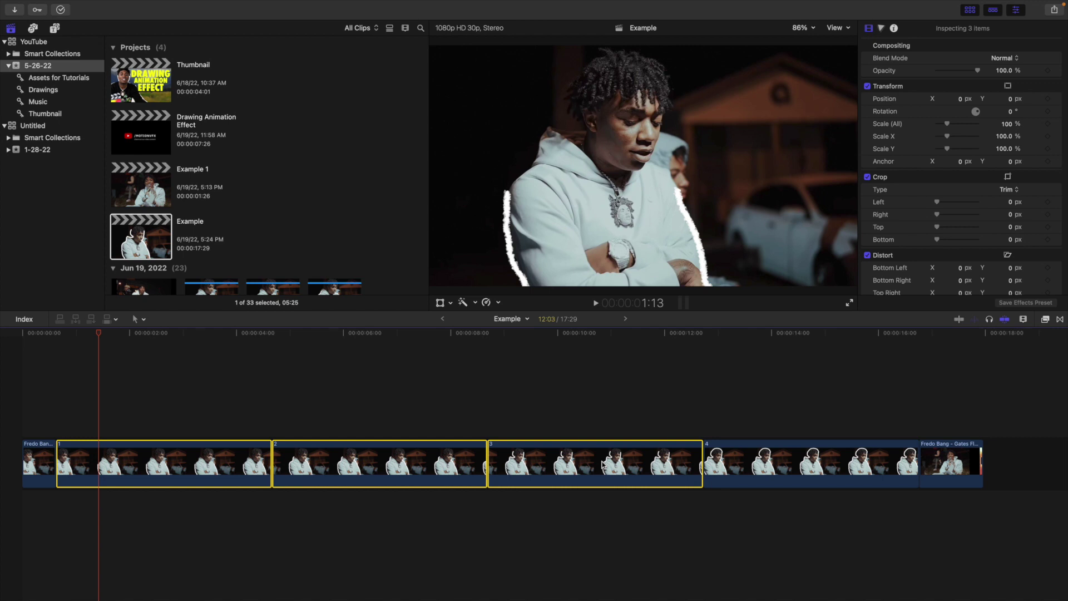
{"action": "key", "text": "ctrl+d"}
{"action": "type", "text": "3"}
{"action": "key", "text": "Return"}
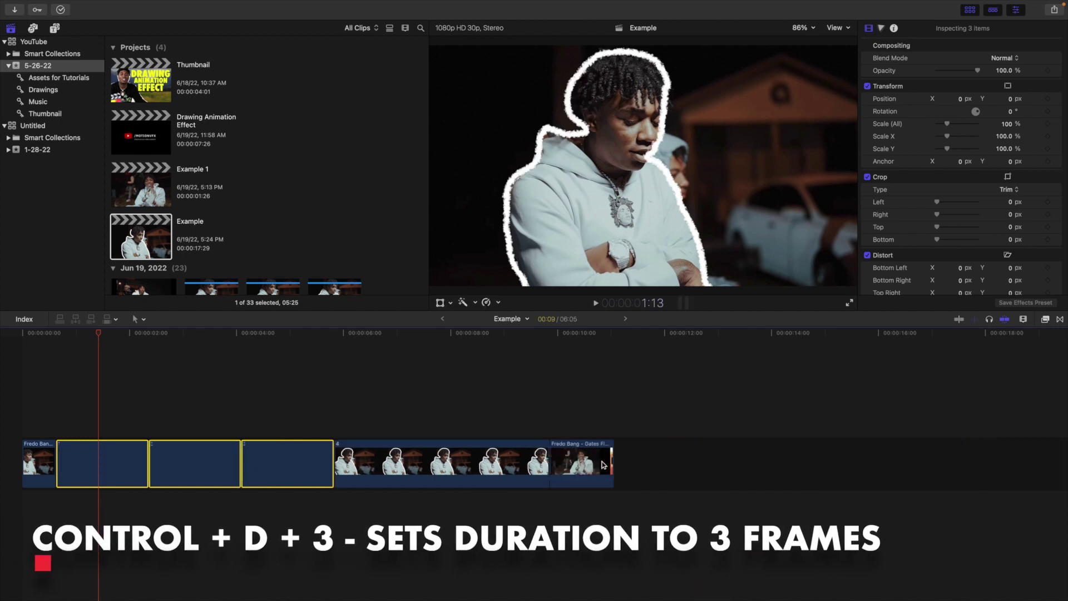
Set the duration of image 4 in the timeline to 15 frames
{"action": "left_click", "coordinate": [229, 462]}
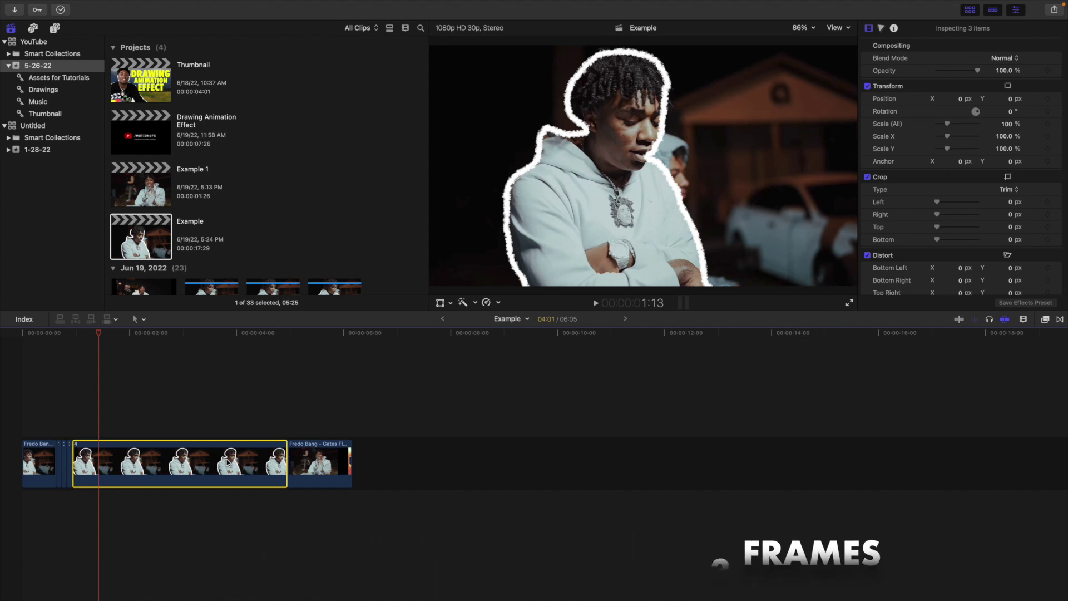
{"action": "key", "text": "ctrl+d"}
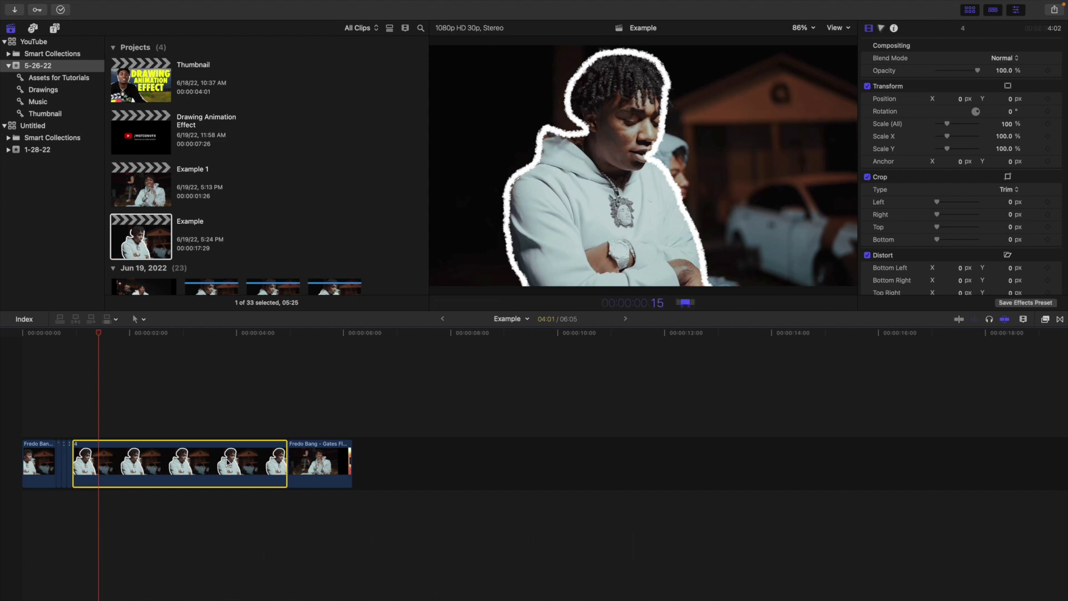
{"action": "type", "text": "15"}
{"action": "key", "text": "Return"}
Fit the whole Example project in the timeline and play it from the beginning to review the retimed drawing sequence
{"action": "left_click", "coordinate": [12, 417]}
{"action": "key", "text": "Home"}
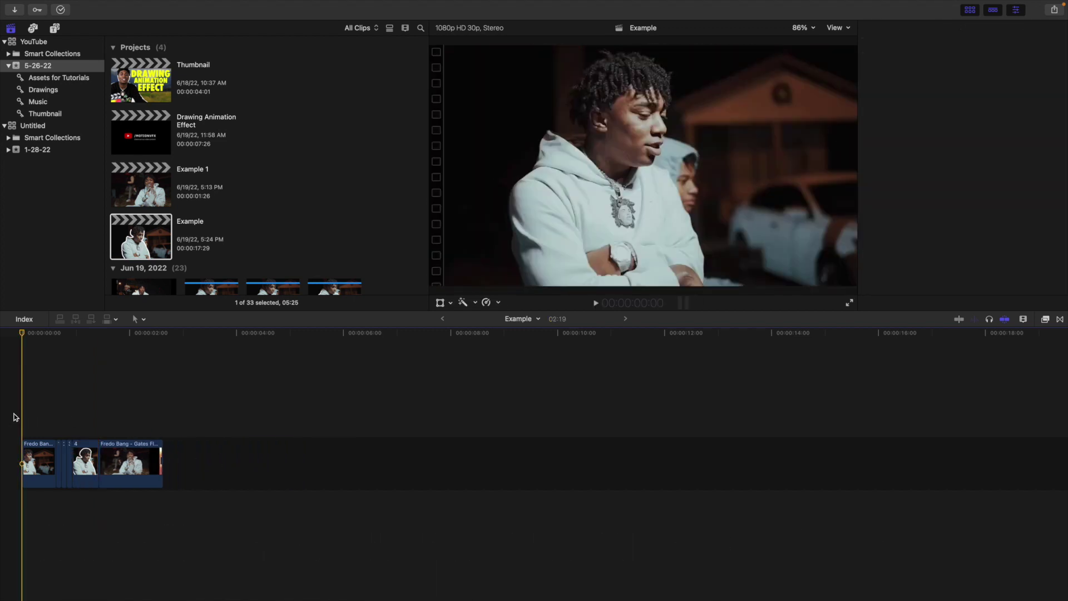
{"action": "key", "text": "shift+z"}
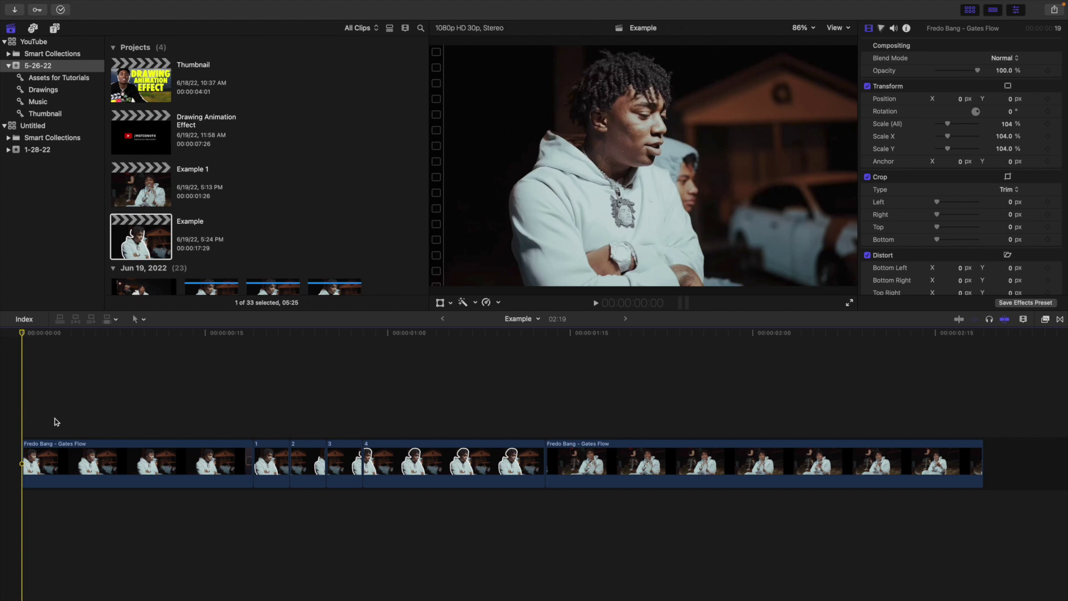
{"action": "left_click", "coordinate": [286, 470]}
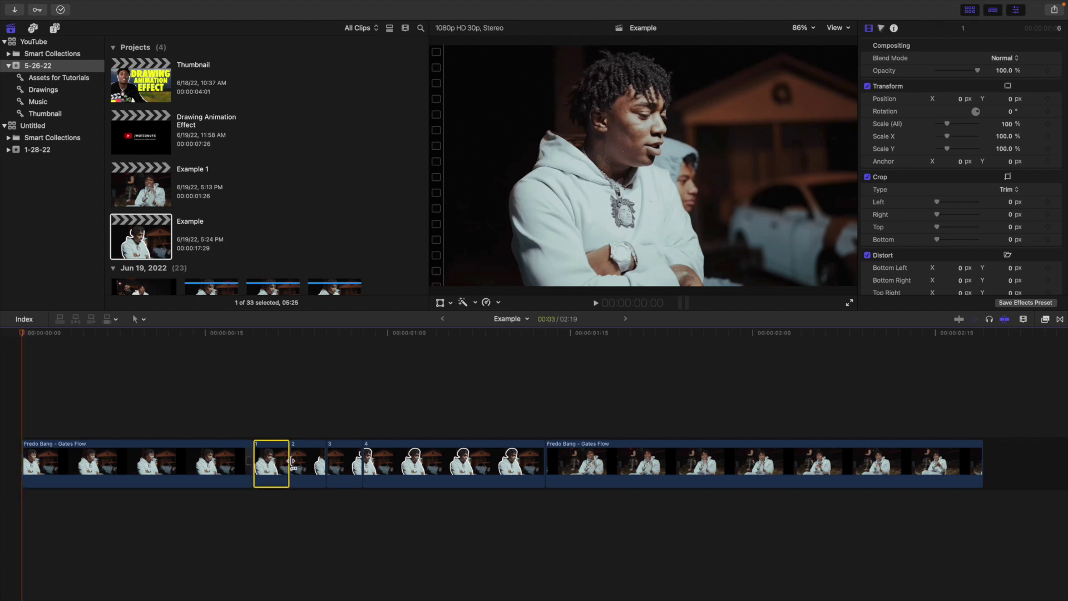
{"action": "left_click", "coordinate": [14, 423]}
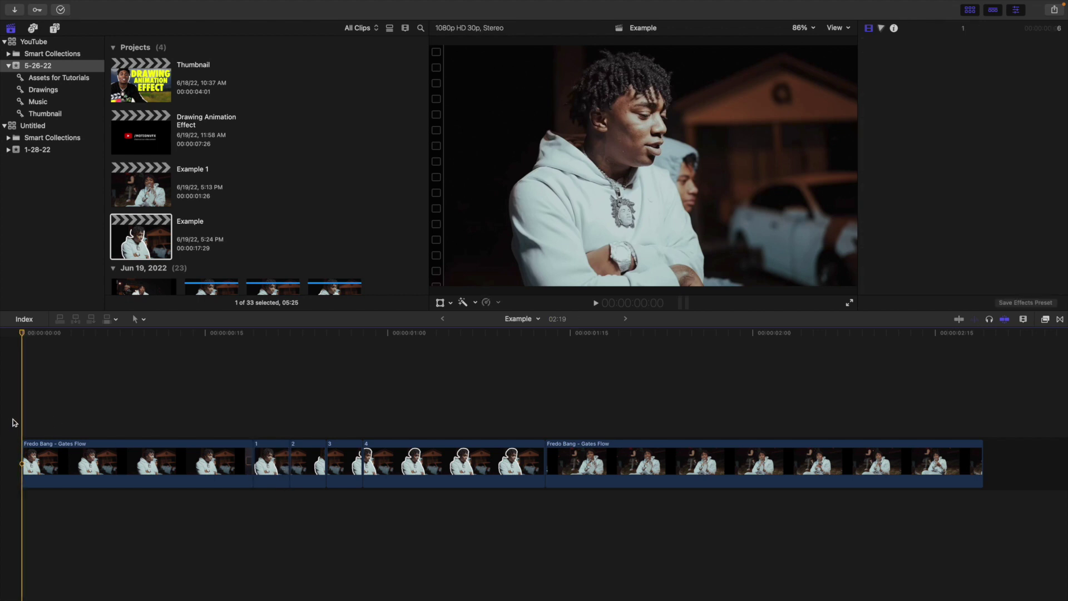
{"action": "key", "text": "space"}
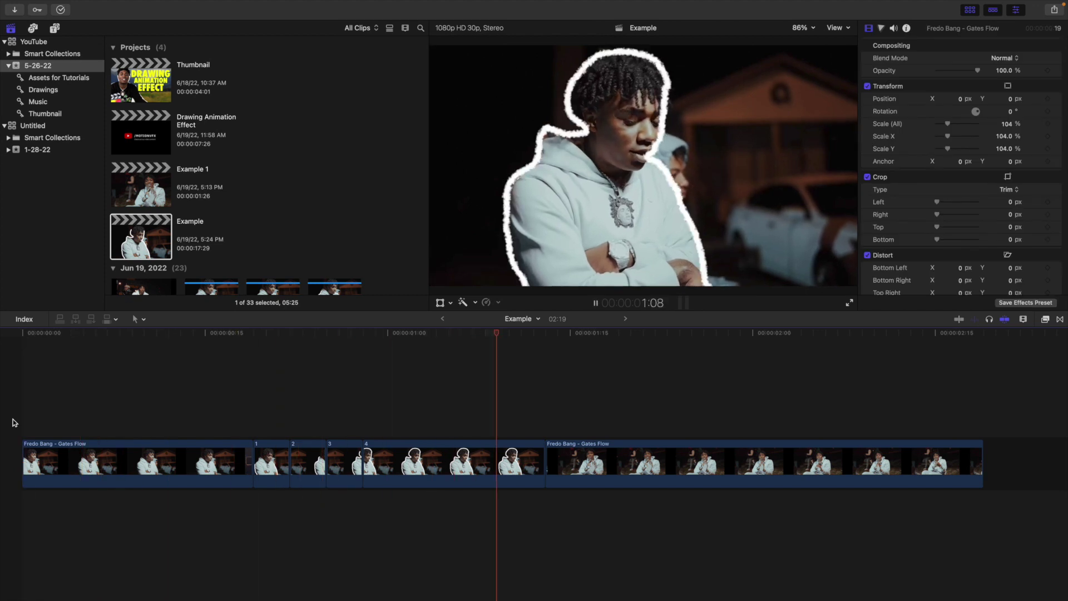
{"action": "key", "text": "Home"}
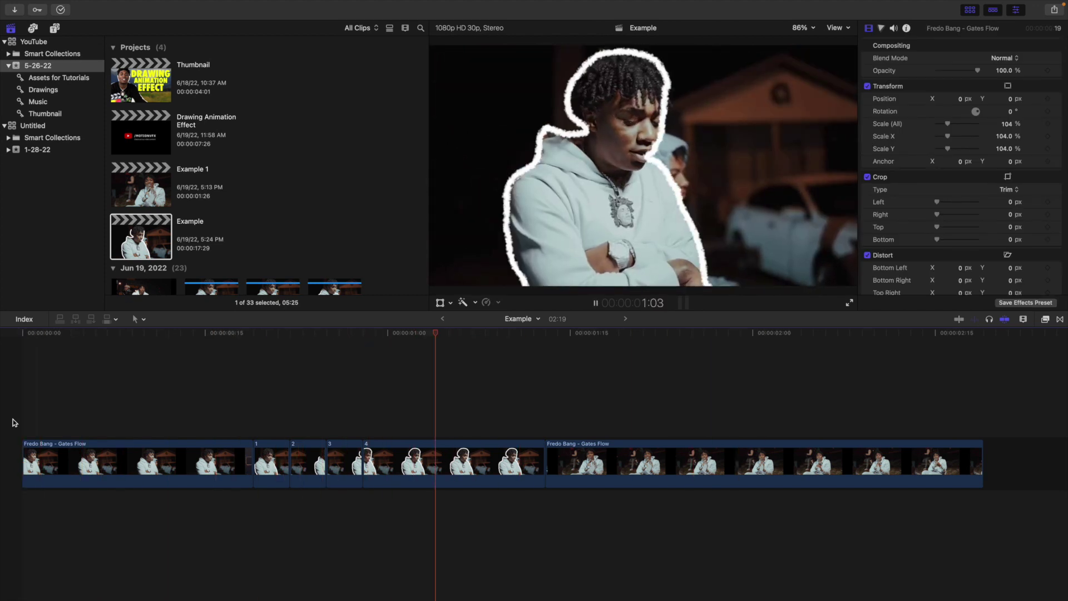
{"action": "key", "text": "space"}
Check images 1 to 4 in turn, stepping frame by frame from just before image 1 into the closing video clip
{"action": "left_click", "coordinate": [279, 423]}
{"action": "left_click", "coordinate": [272, 455]}
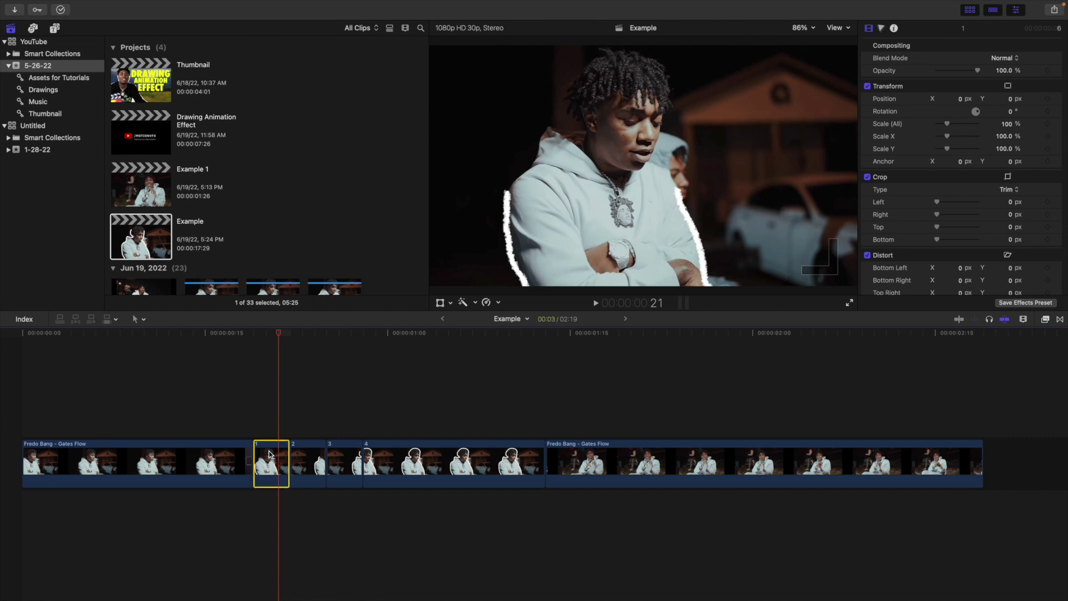
{"action": "left_click", "coordinate": [306, 455]}
{"action": "left_click", "coordinate": [335, 455]}
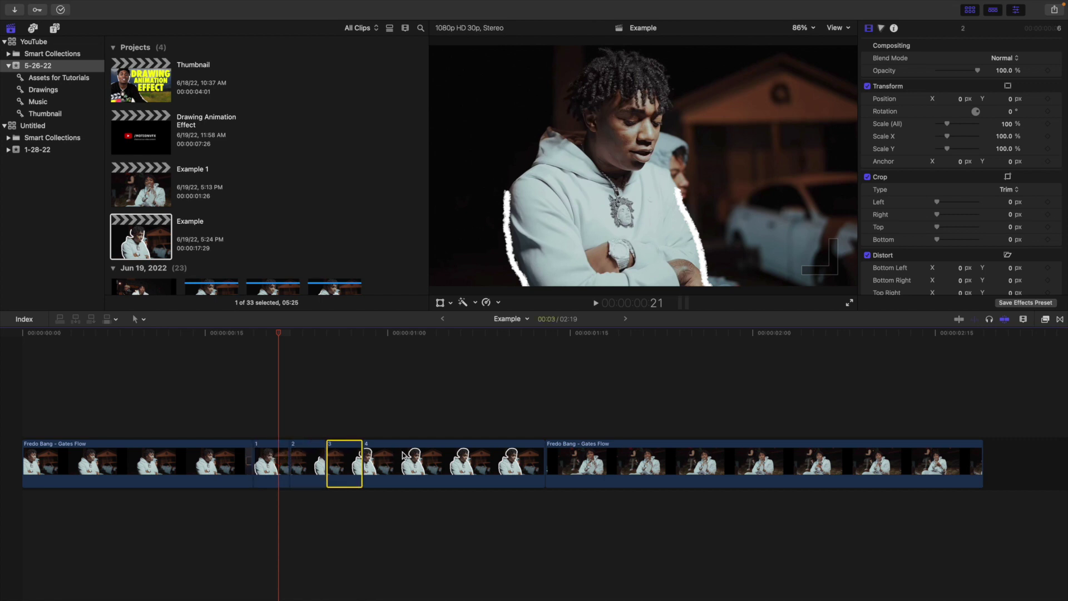
{"action": "left_click", "coordinate": [403, 455]}
{"action": "left_click", "coordinate": [280, 432]}
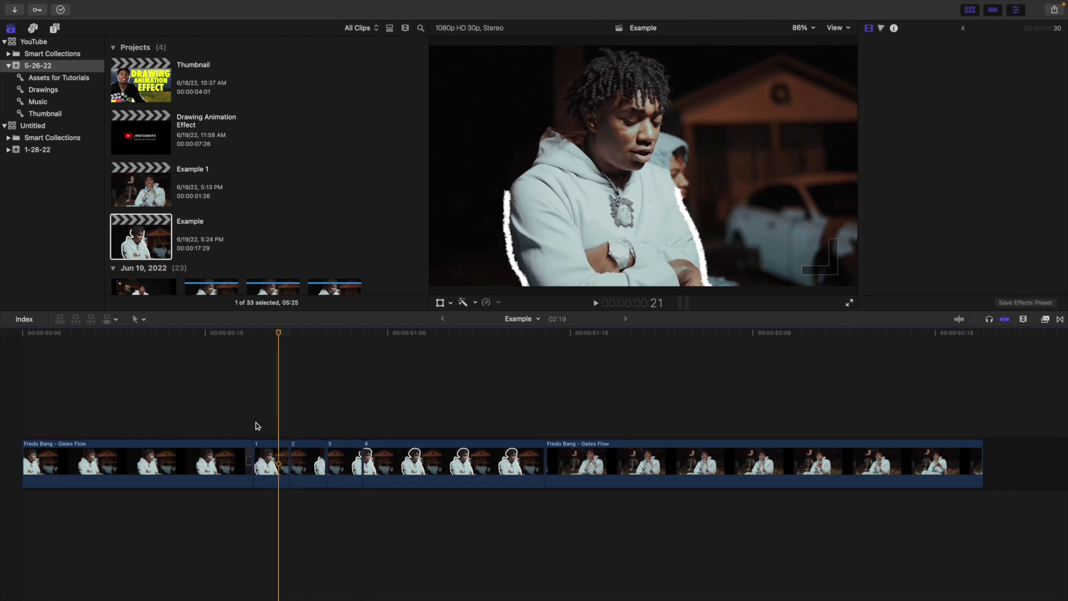
{"action": "left_click", "coordinate": [249, 420]}
{"action": "key", "text": "Left"}
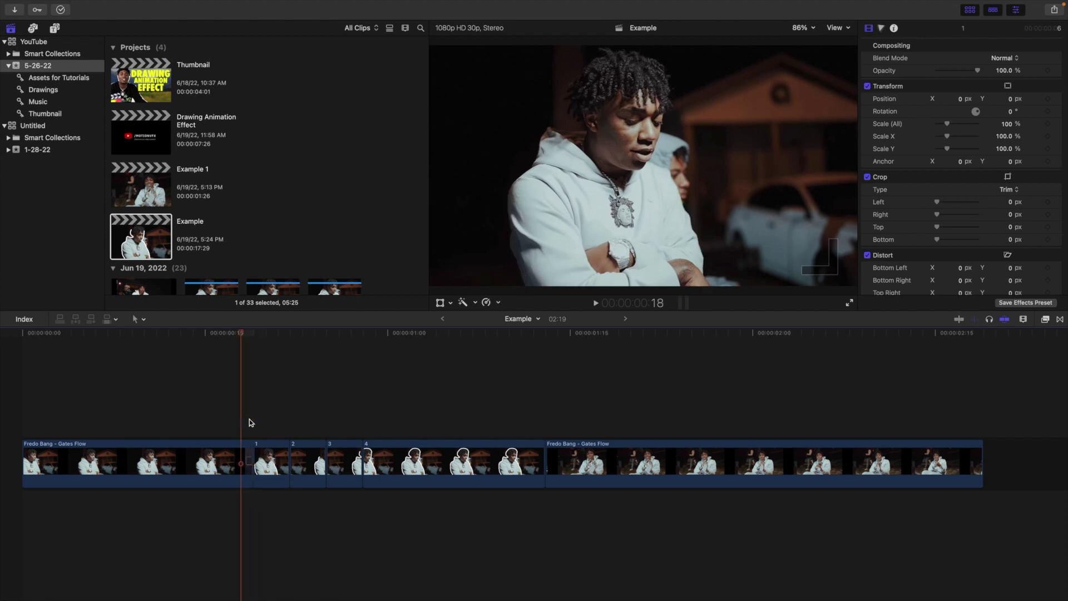
{"action": "key", "text": "Right"}
{"action": "key", "text": "Right"}
{"action": "key", "text": "Right"}
{"action": "key", "text": "Right"}
{"action": "key", "text": "Right"}
{"action": "key", "text": "Right"}
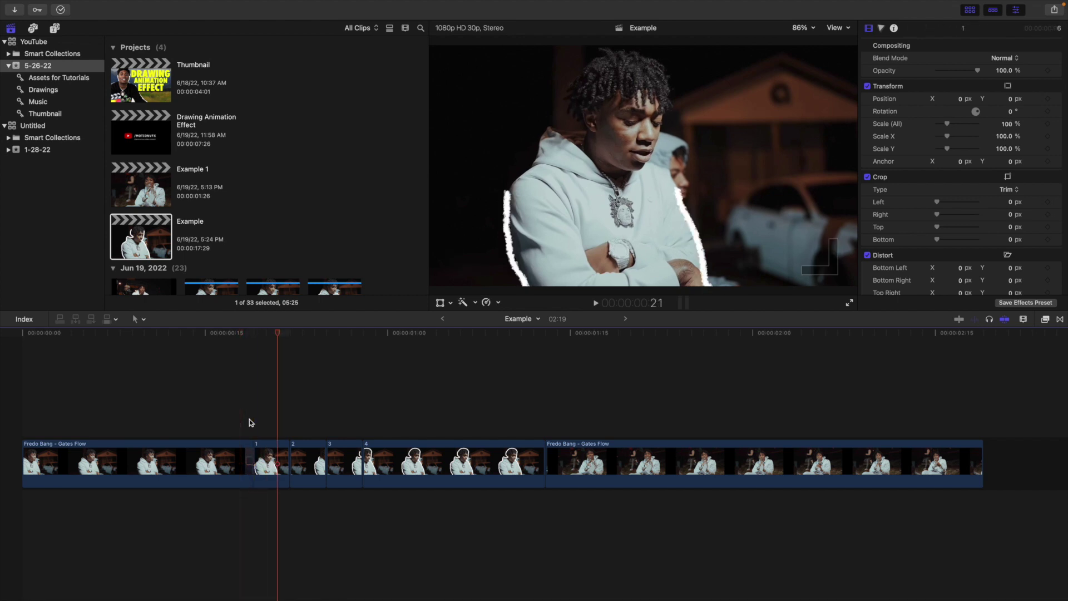
{"action": "key", "text": "Right"}
{"action": "key", "text": "Right"}
{"action": "key", "text": "Right"}
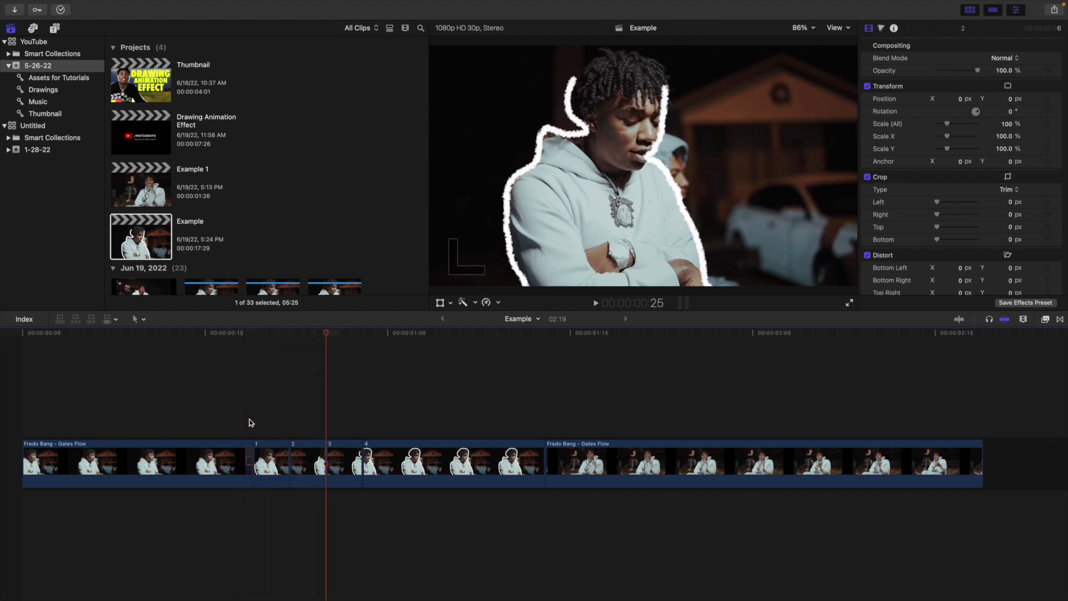
{"action": "key", "text": "Right"}
{"action": "key", "text": "Right"}
{"action": "key", "text": "Right"}
{"action": "key", "text": "Right"}
{"action": "key", "text": "Right"}
{"action": "key", "text": "Right"}
{"action": "key", "text": "Right"}
{"action": "key", "text": "Right"}
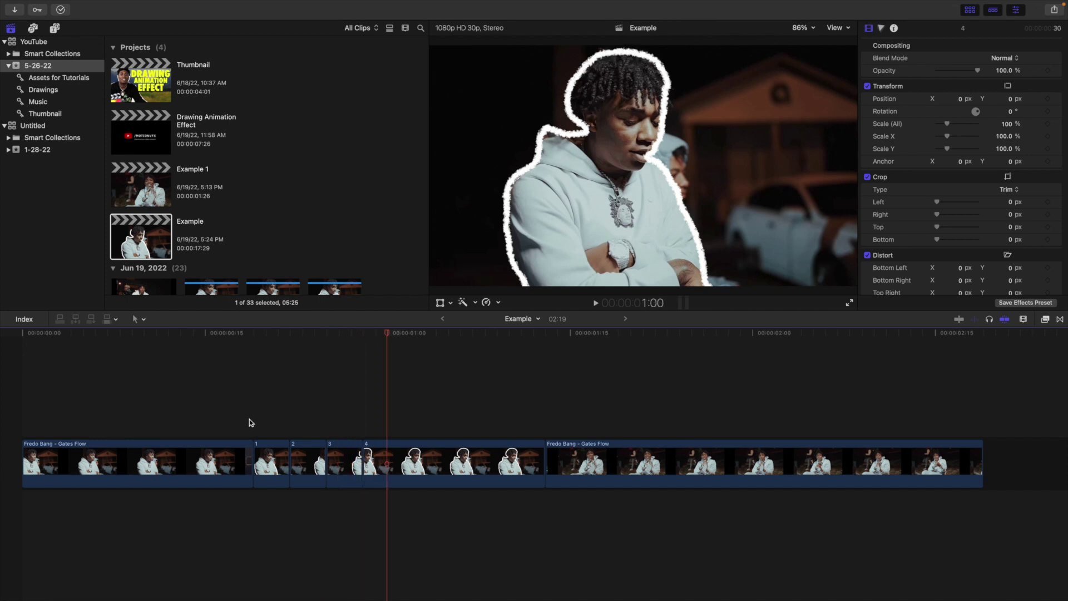
{"action": "key", "text": "Right"}
{"action": "key", "text": "Right"}
{"action": "key", "text": "Right"}
{"action": "key", "text": "Right"}
{"action": "key", "text": "Right"}
{"action": "key", "text": "Right"}
{"action": "key", "text": "Right"}
{"action": "key", "text": "Right"}
{"action": "key", "text": "Right"}
{"action": "key", "text": "Right"}
{"action": "key", "text": "Right"}
{"action": "key", "text": "Right"}
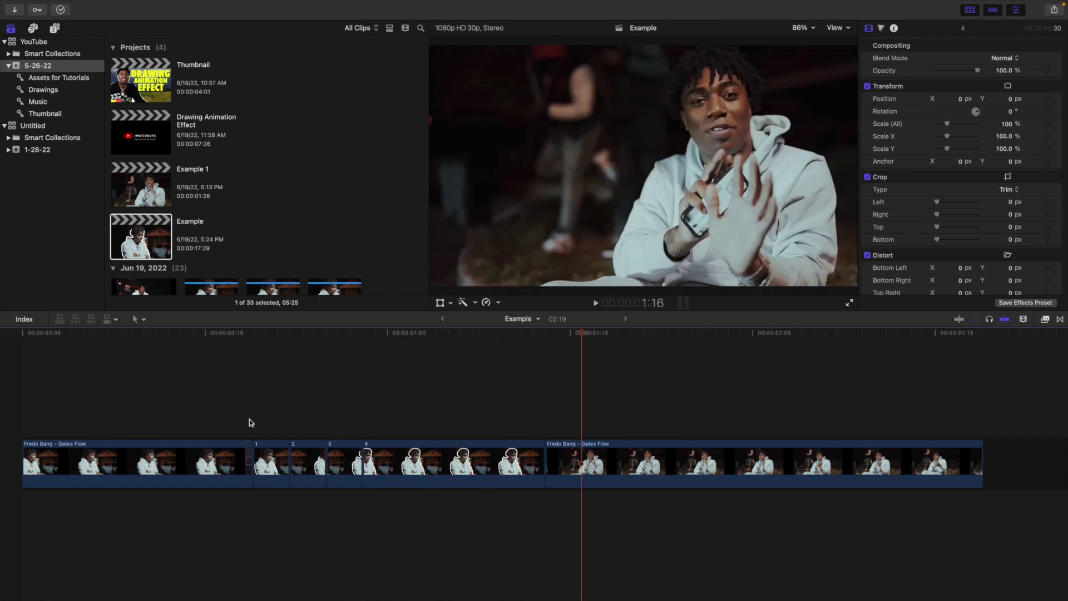
Replay the Example project from its start through the four images into the closing video clip to check the animation's speed
{"action": "key", "text": "Home"}
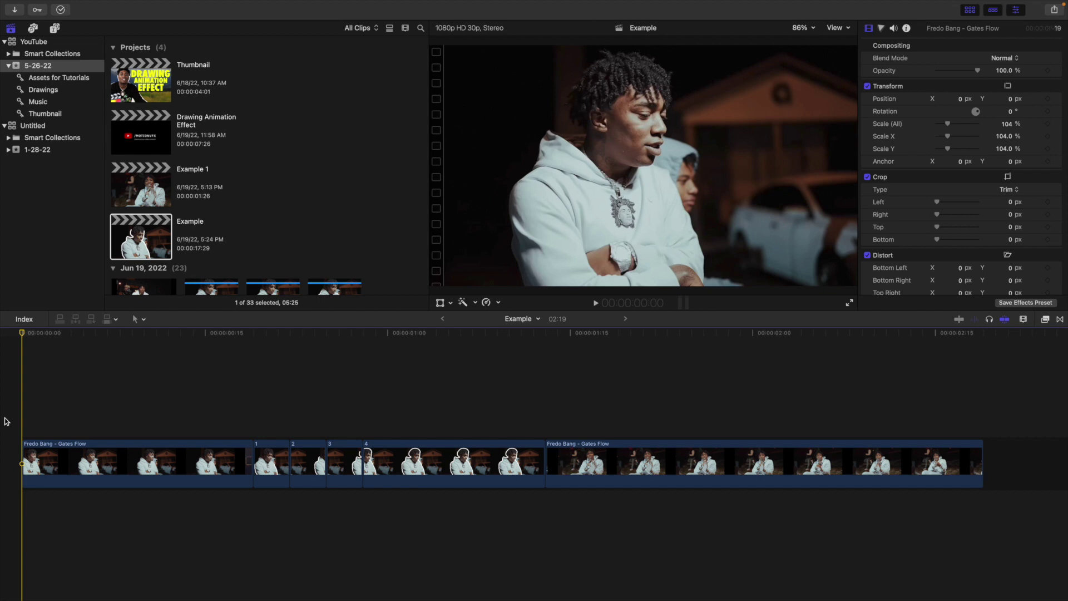
{"action": "key", "text": "space"}
{"action": "key", "text": "Home"}
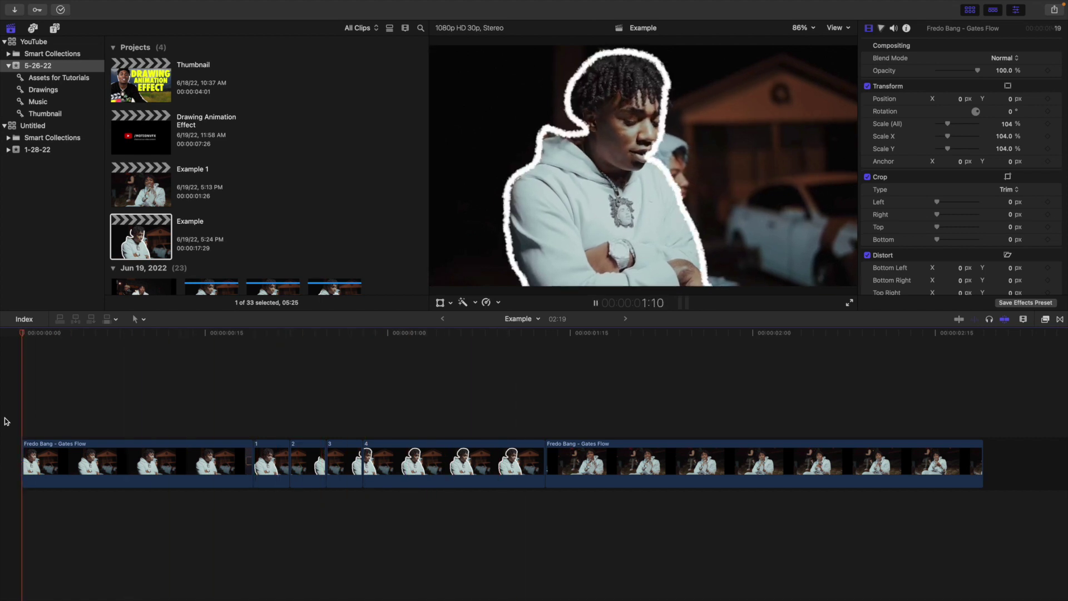
{"action": "key", "text": "Home"}
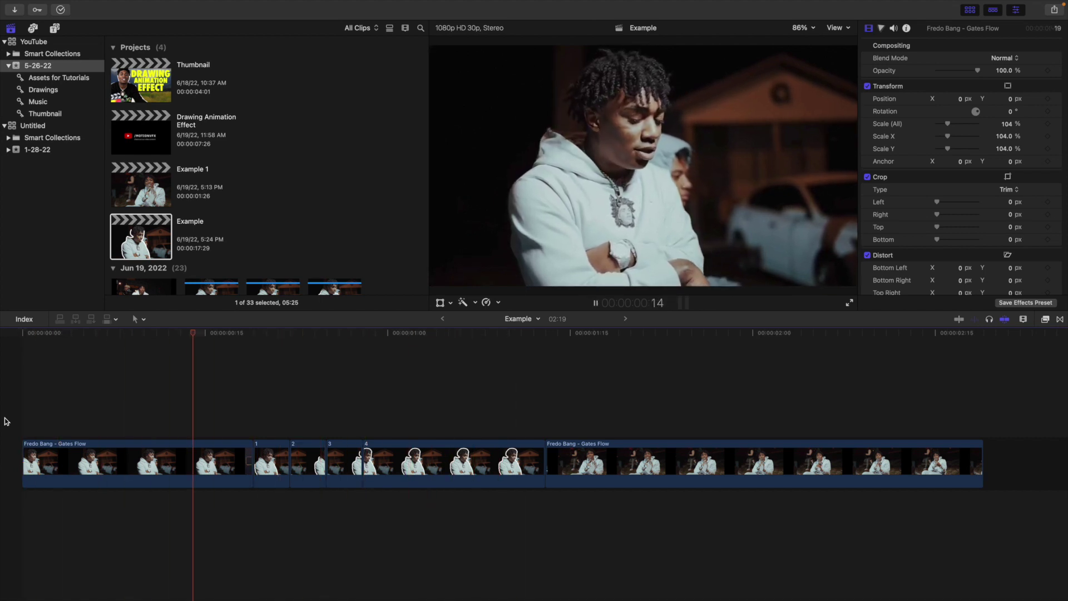
{"action": "key", "text": "space"}
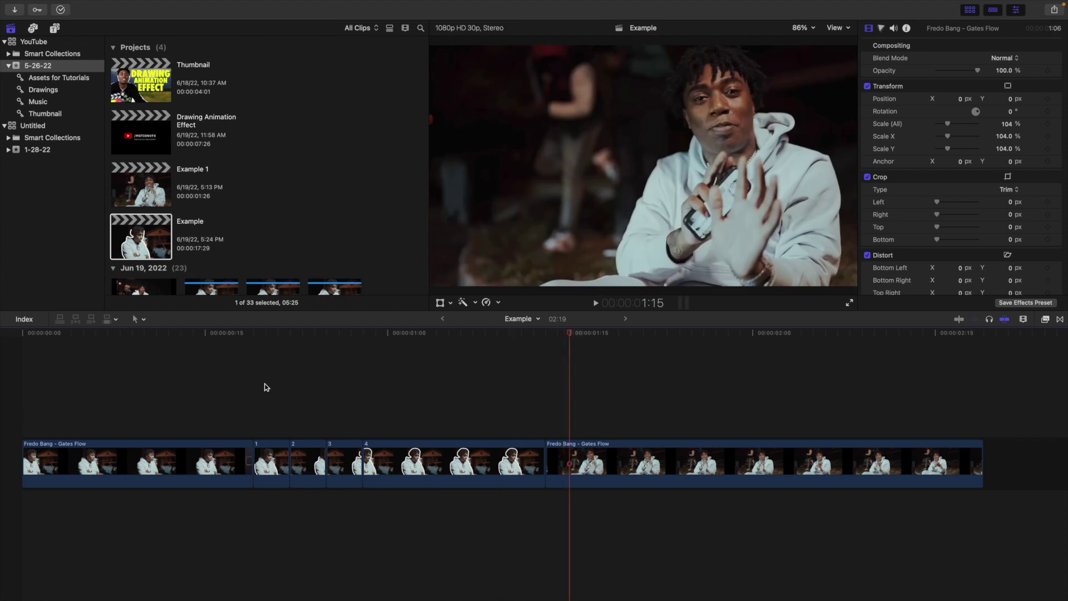
Combine images 1, 2, 3 and 4 into a compound clip named Drawings in event 5-26-22
{"action": "left_click_drag", "start_coordinate": [264, 388], "coordinate": [432, 463]}
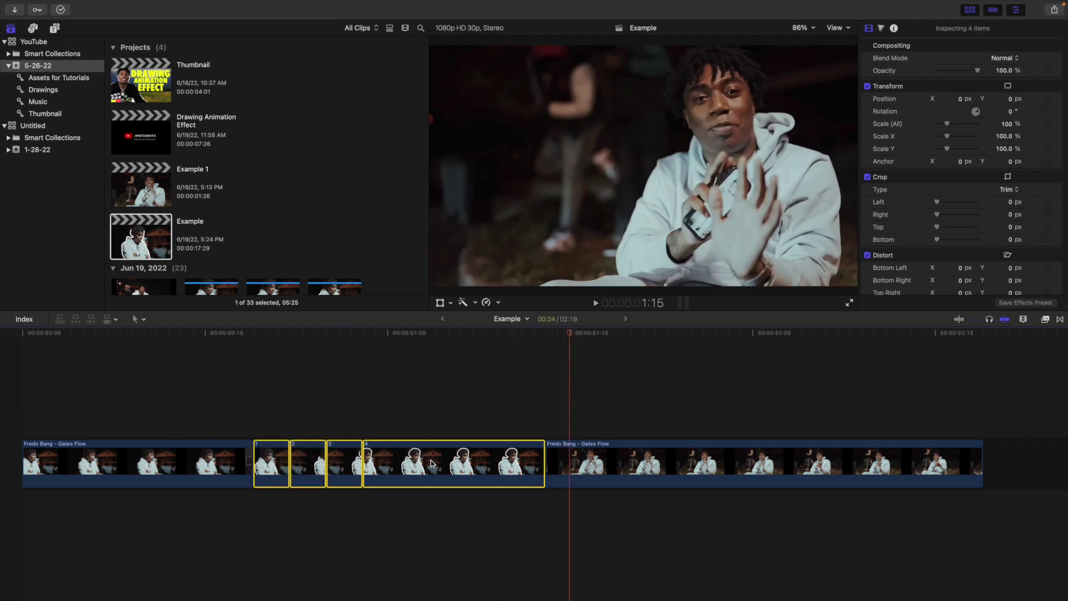
{"action": "key", "text": "alt+g"}
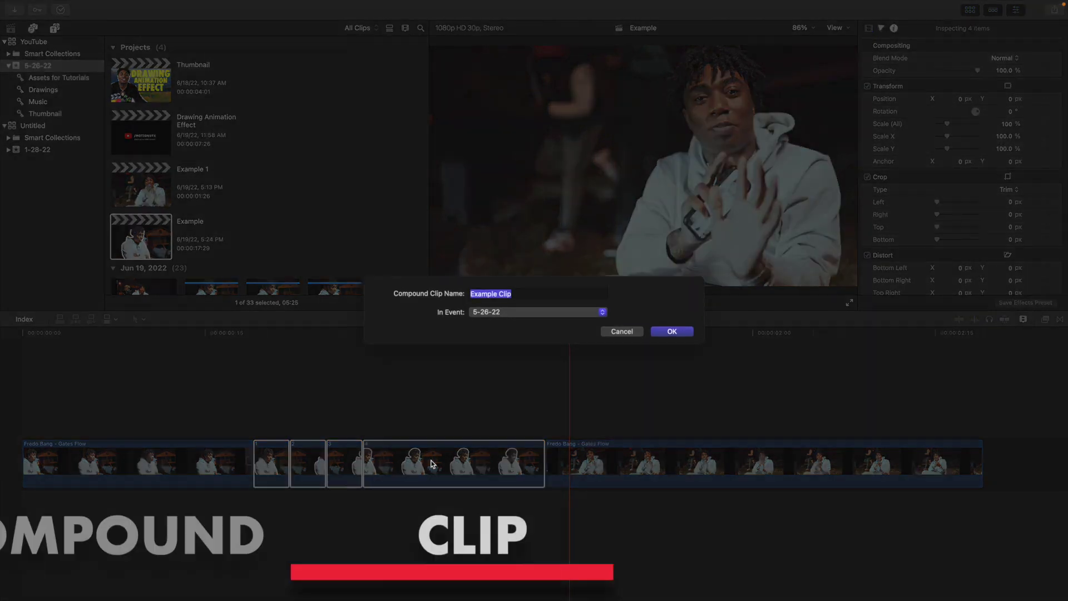
{"action": "type", "text": "Drawings"}
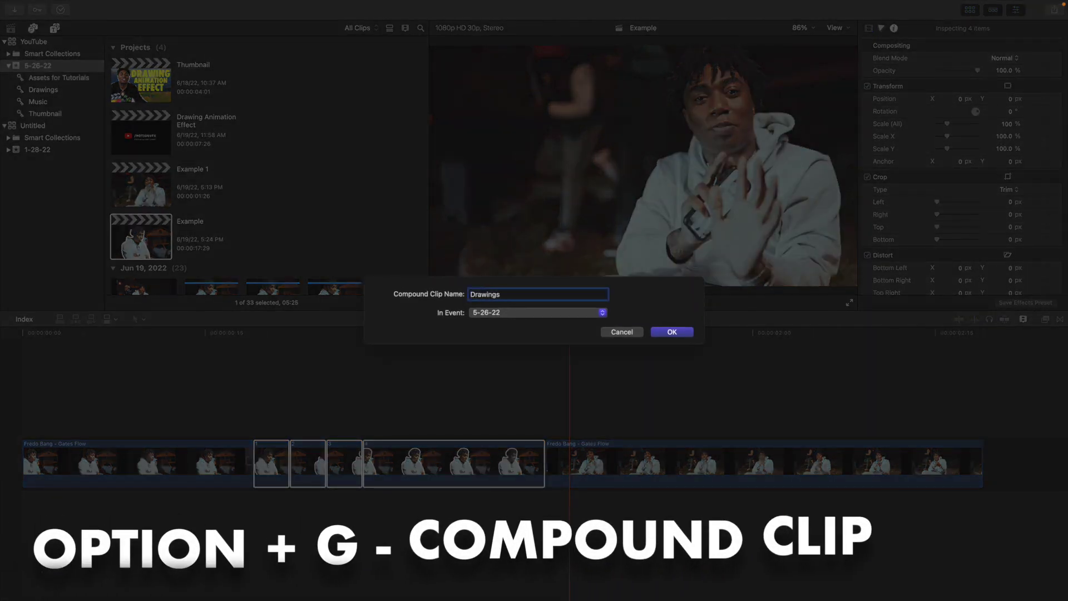
{"action": "key", "text": "Return"}
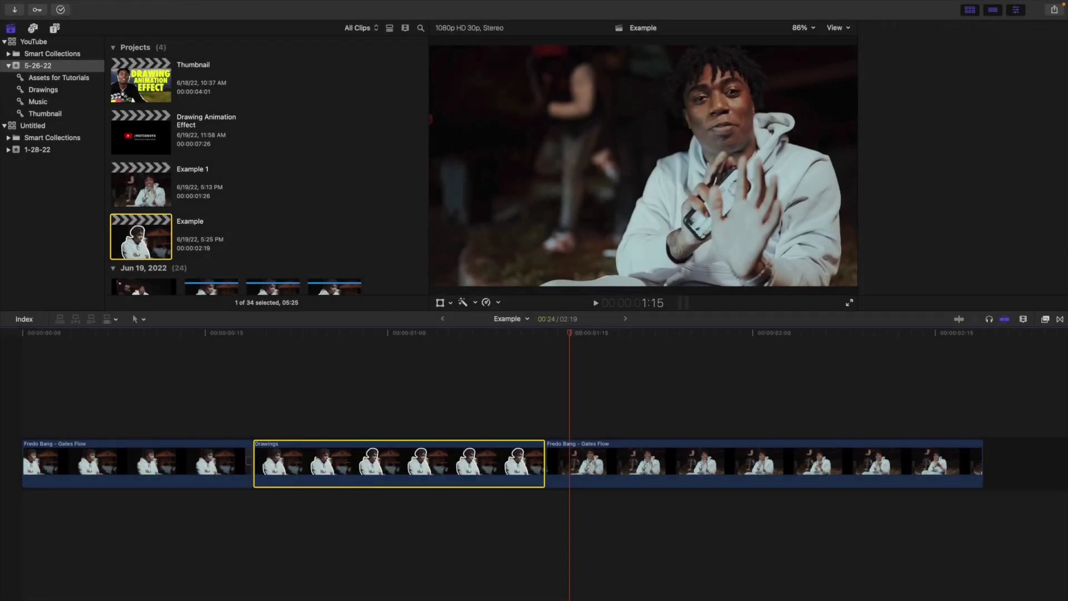
Keyframe the Drawings clip's overall scale from 100% at its first frame to 115% at its end
{"action": "left_click", "coordinate": [251, 383]}
{"action": "left_click", "coordinate": [307, 465]}
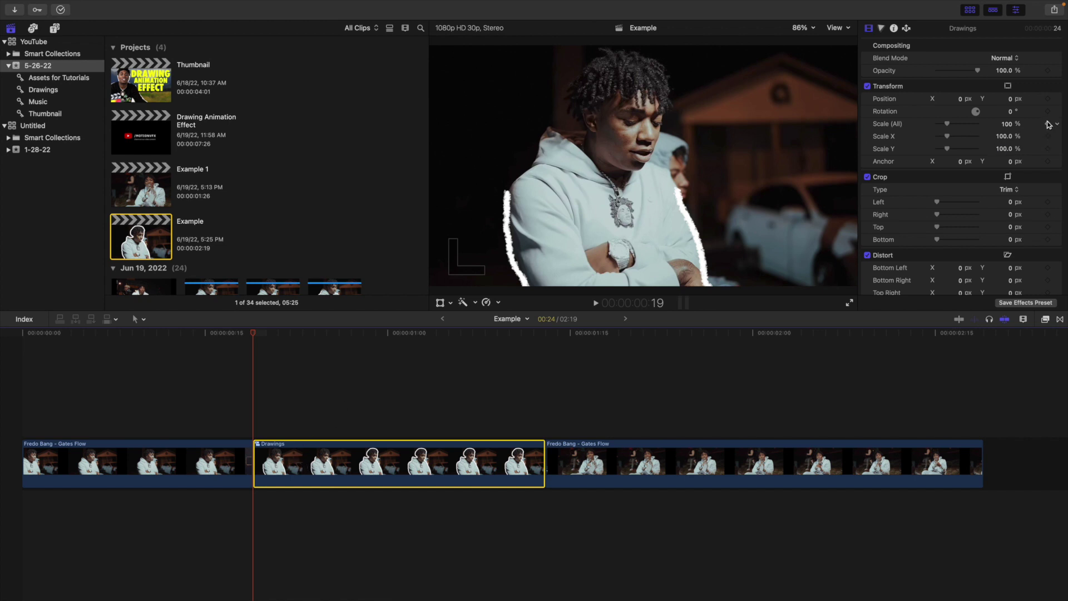
{"action": "left_click", "coordinate": [542, 419]}
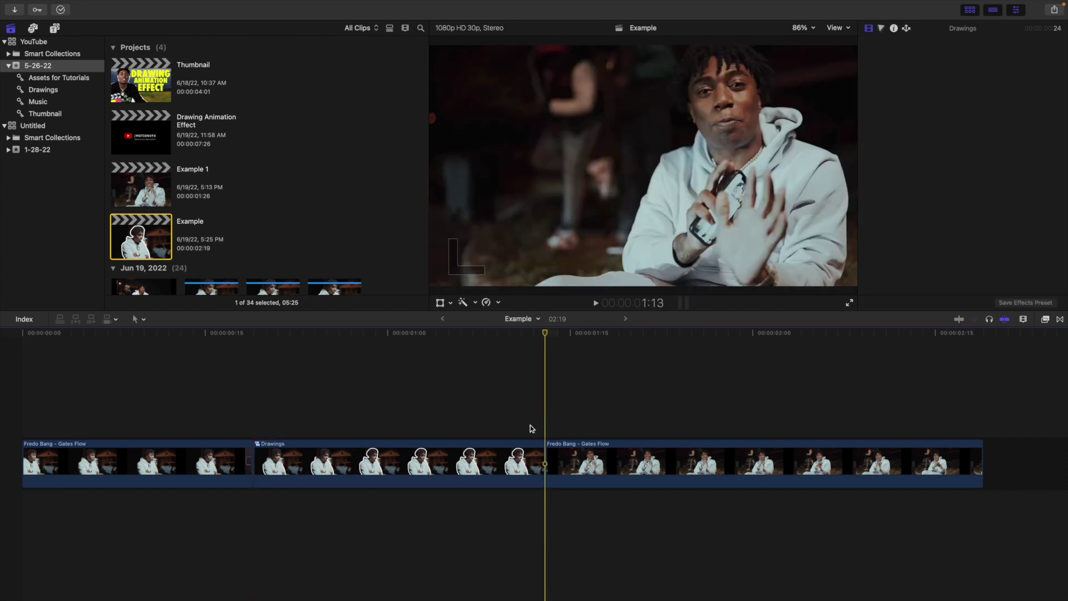
{"action": "left_click", "coordinate": [518, 454]}
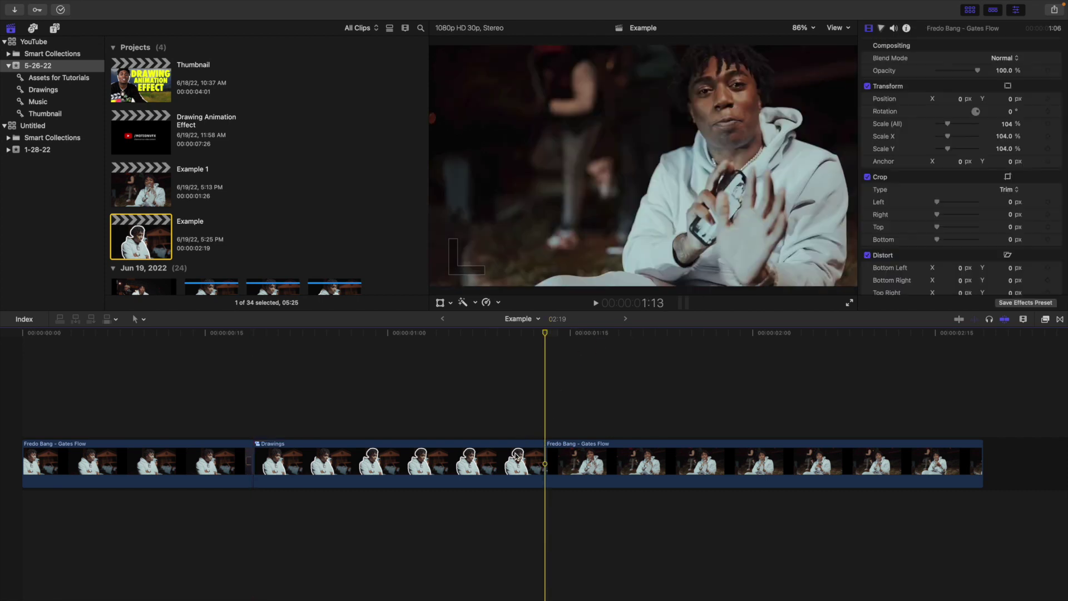
{"action": "left_click", "coordinate": [1007, 124]}
{"action": "type", "text": "1115"}
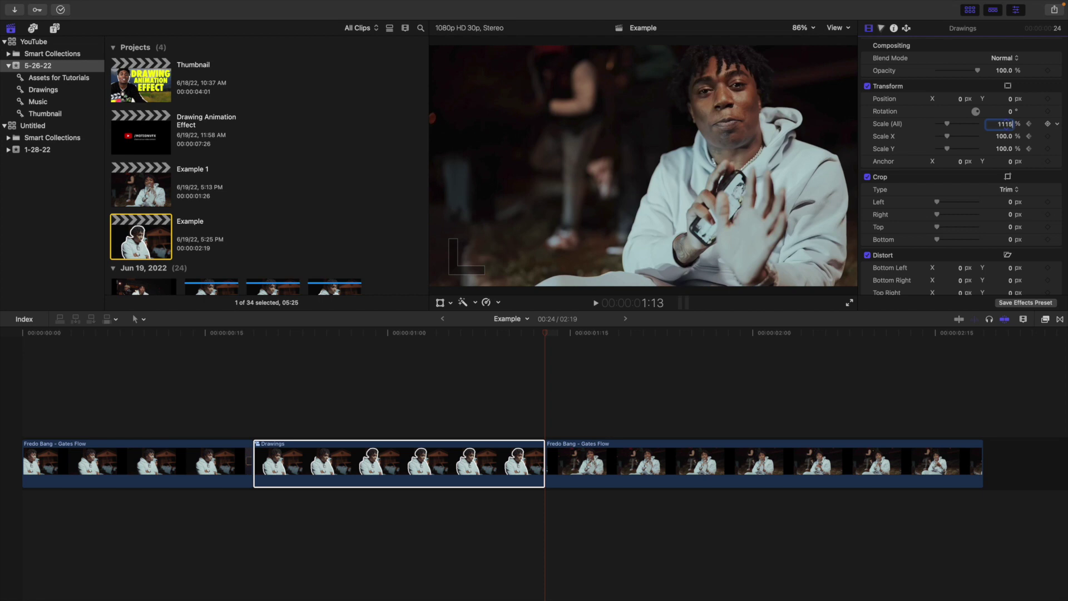
{"action": "key", "text": "Return"}
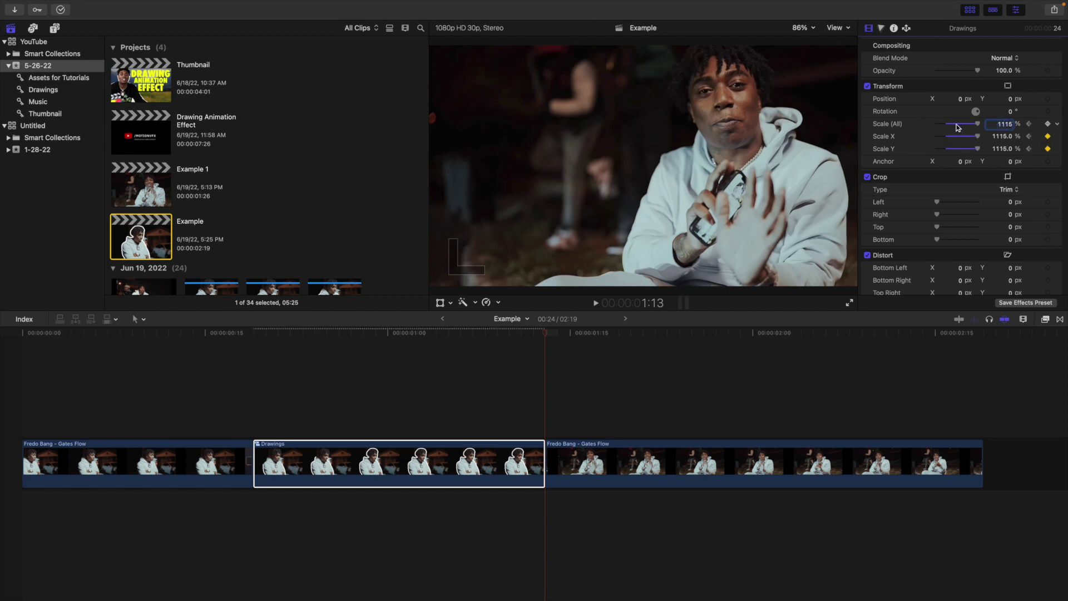
{"action": "type", "text": "100"}
{"action": "key", "text": "Return"}
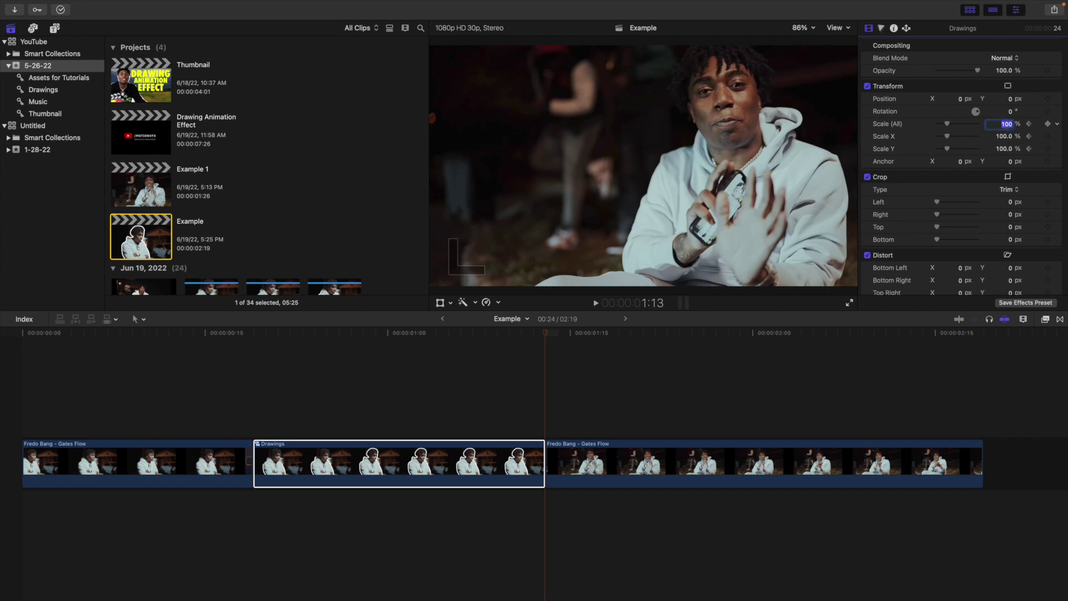
{"action": "type", "text": "115"}
{"action": "key", "text": "Return"}
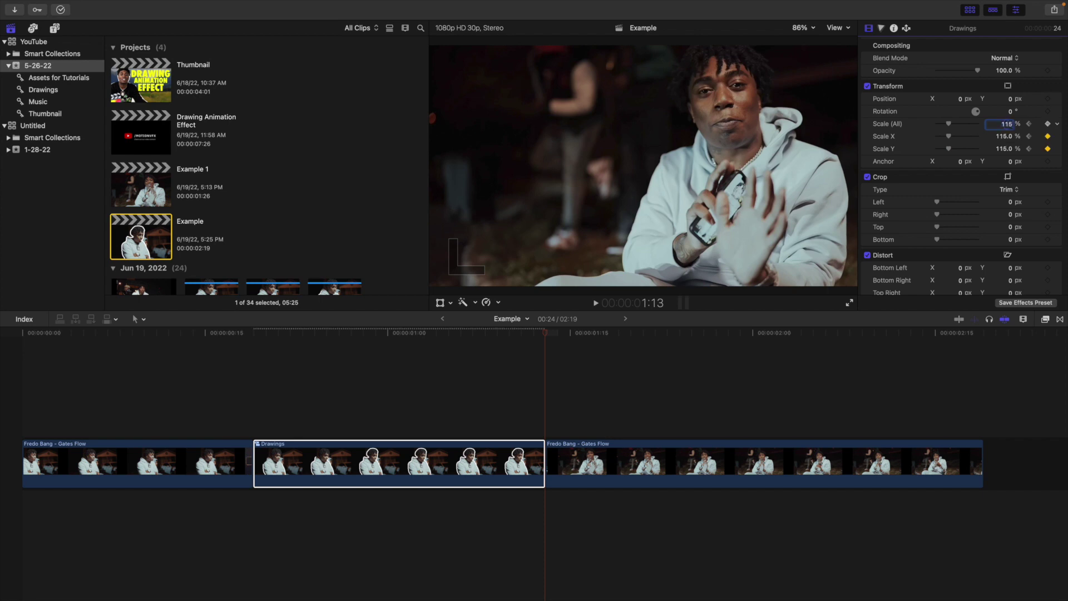
Play the Drawings clip from its first frame to review the zoom on the outline animation
{"action": "left_click", "coordinate": [255, 392]}
{"action": "left_click", "coordinate": [304, 467]}
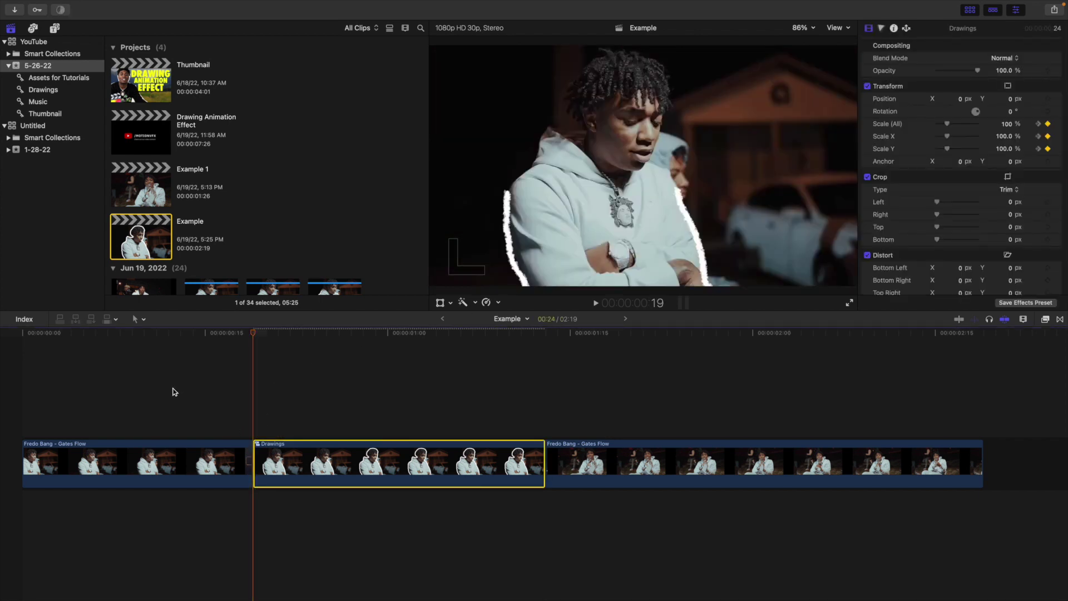
{"action": "key", "text": "space"}
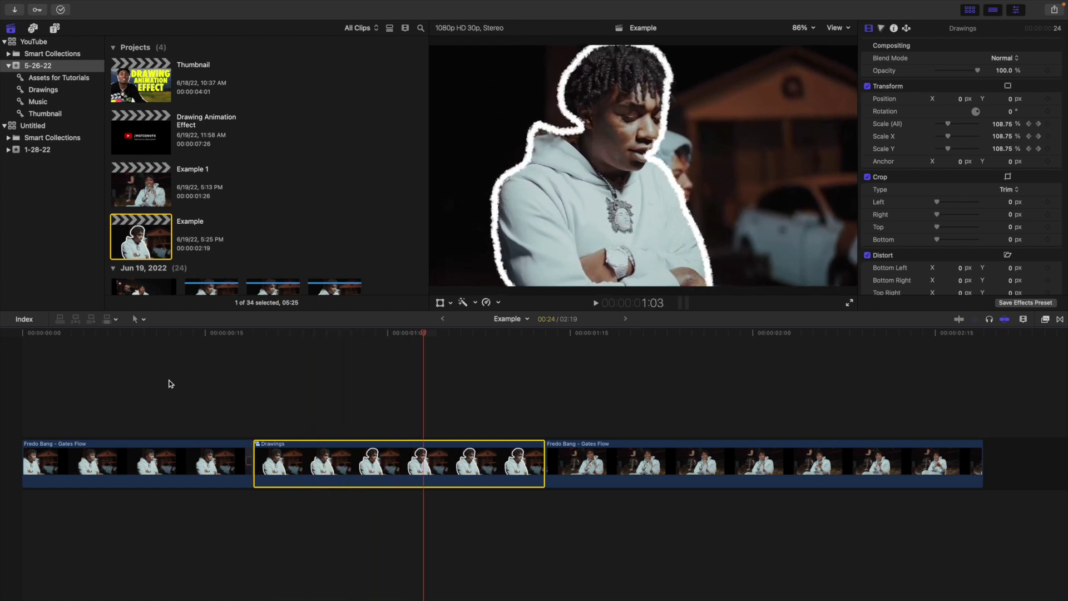
Step to the end of the Drawings clip and replay the Example project from its start to check the zoom
{"action": "key", "text": "Right"}
{"action": "key", "text": "Right"}
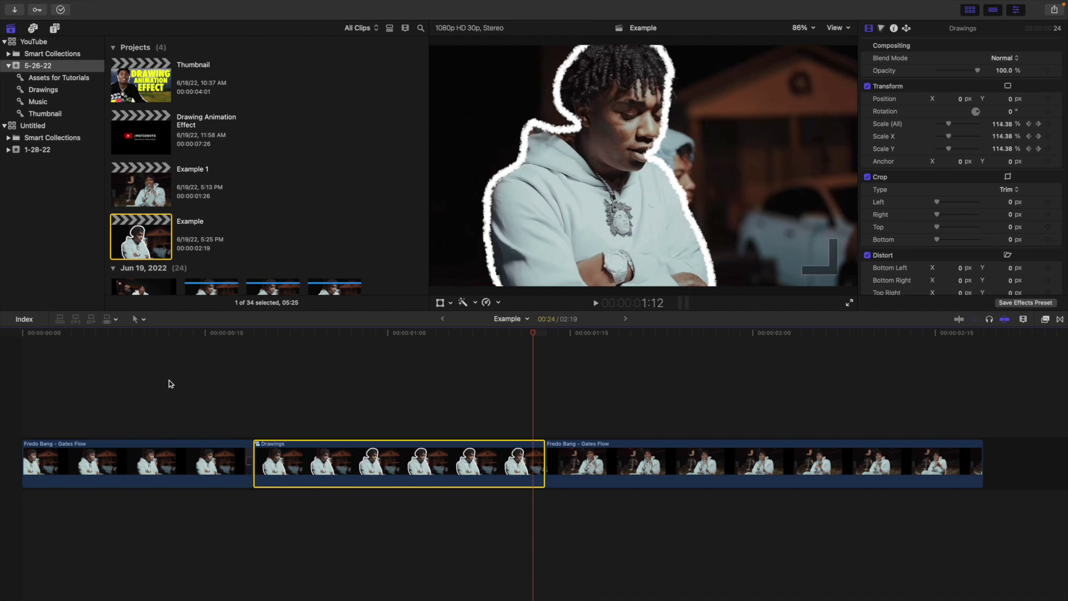
{"action": "left_click", "coordinate": [16, 384]}
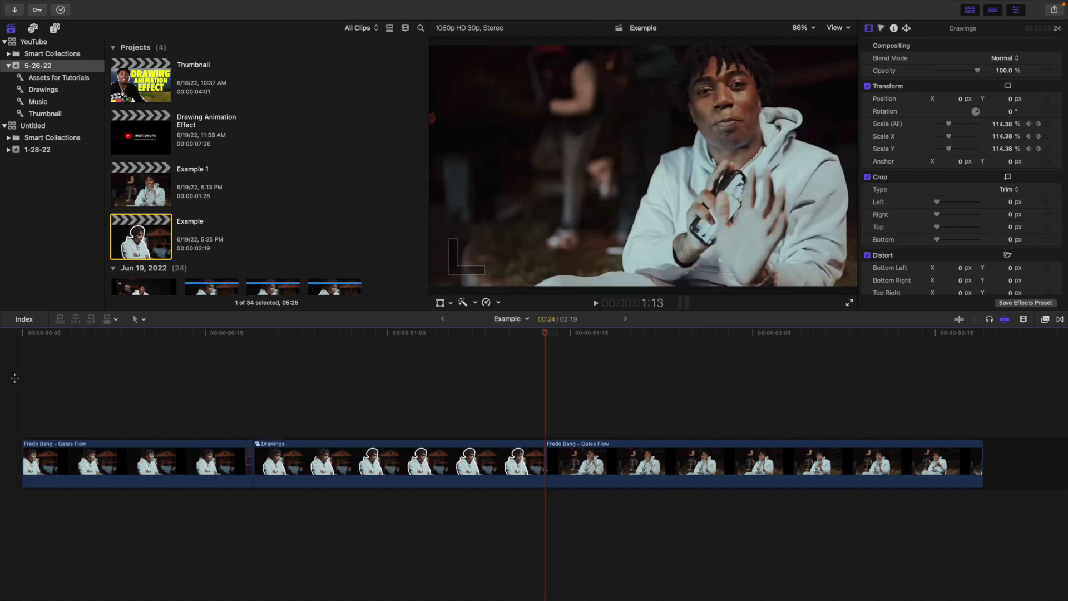
{"action": "key", "text": "Home"}
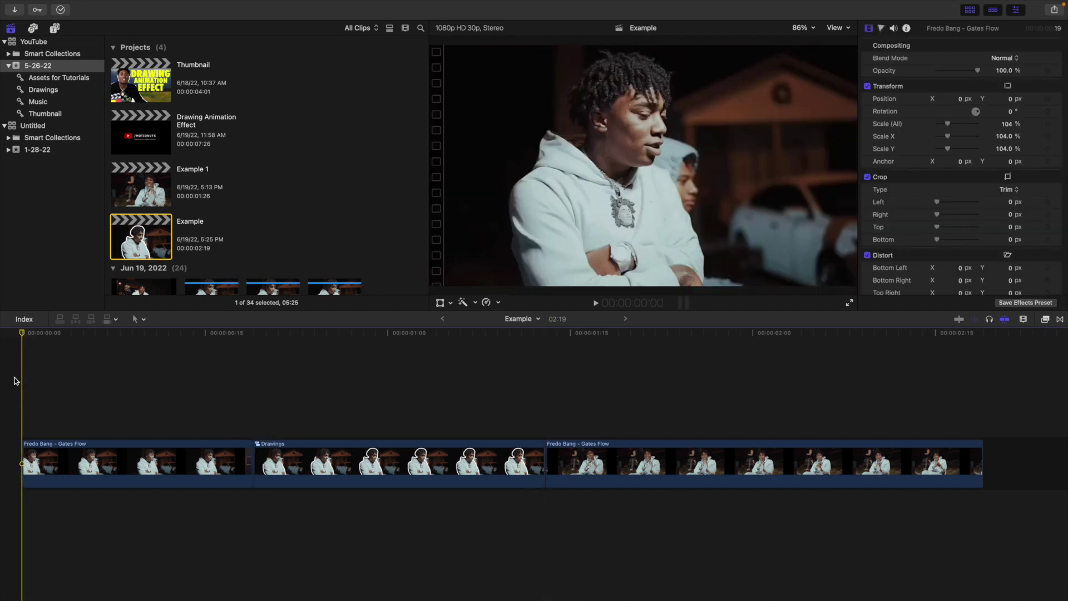
{"action": "key", "text": "space"}
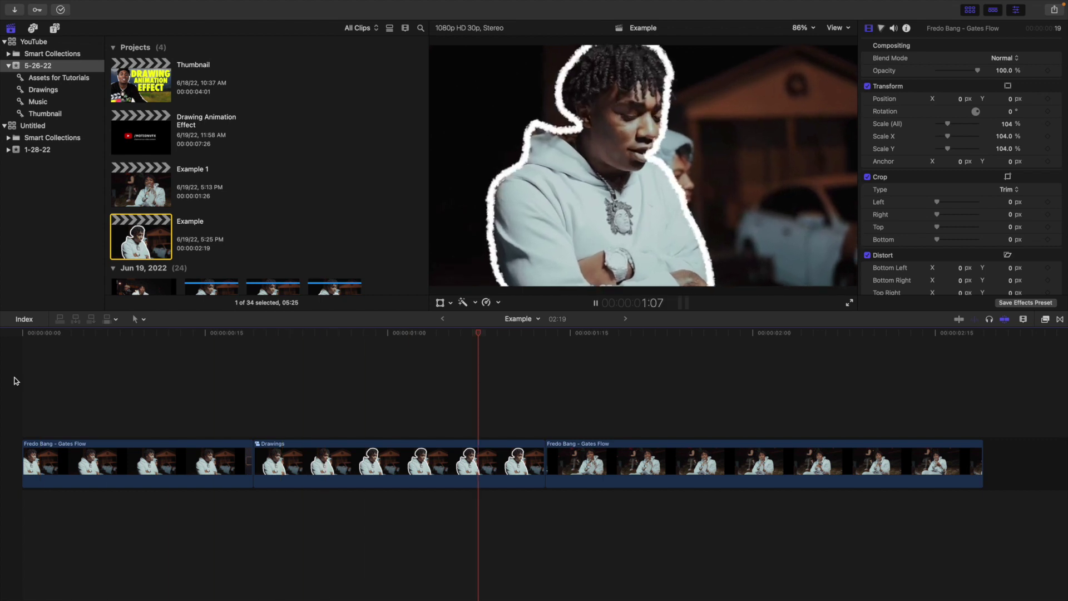
{"action": "key", "text": "Home"}
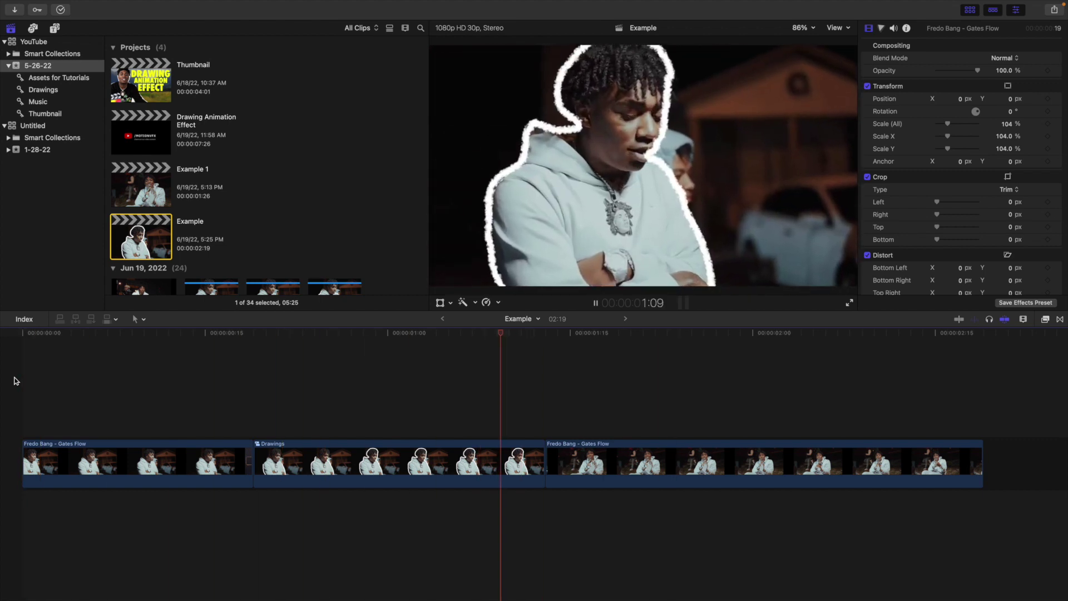
{"action": "key", "text": "Home"}
{"action": "key", "text": "Home"}
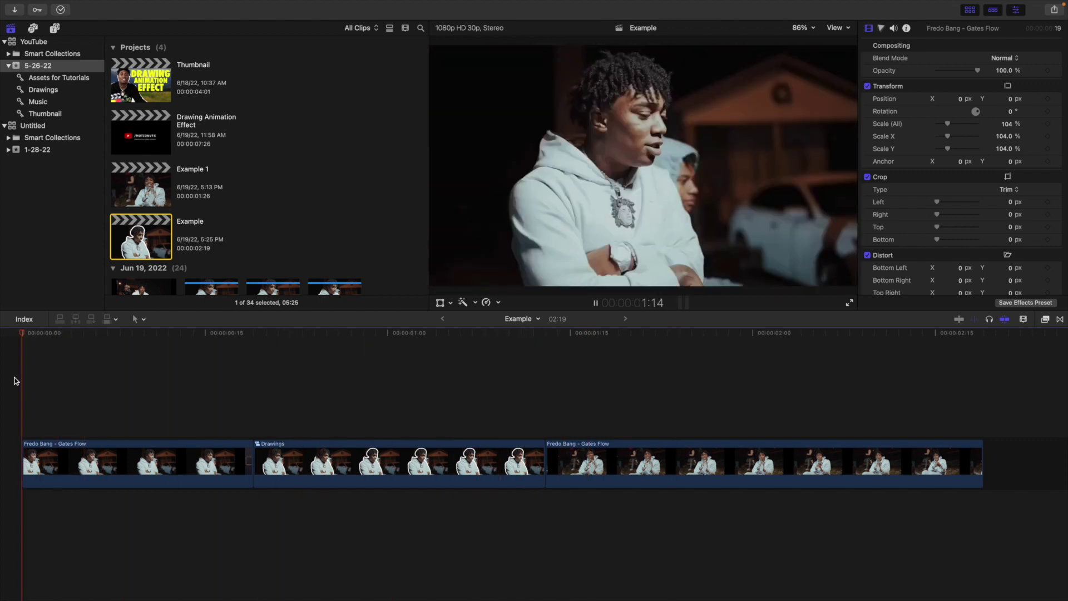
{"action": "key", "text": "space"}
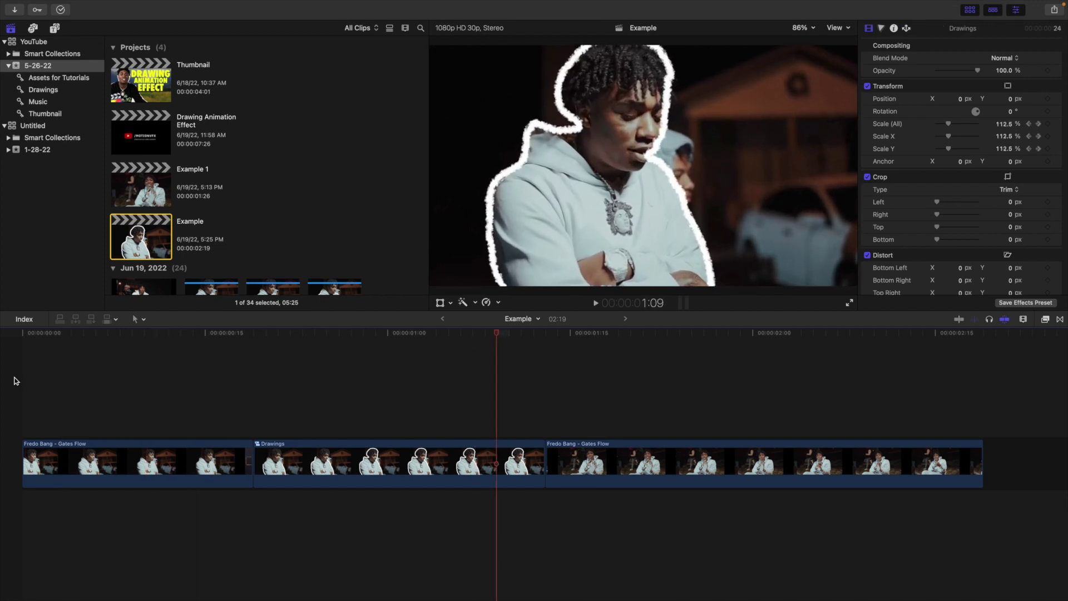
Add the Minimal Motion Blur 3 title above the Drawings clip and trim its end to the end of that clip
{"action": "key", "text": "alt+super+1"}
{"action": "left_click_drag", "start_coordinate": [303, 84], "coordinate": [262, 394]}
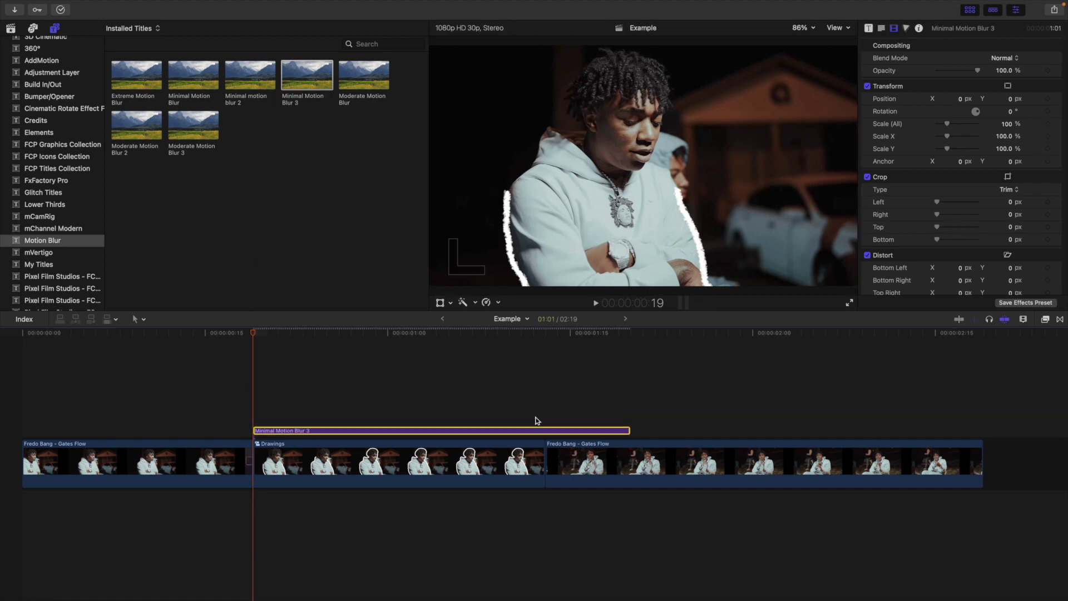
{"action": "left_click", "coordinate": [545, 435]}
{"action": "left_click", "coordinate": [546, 431]}
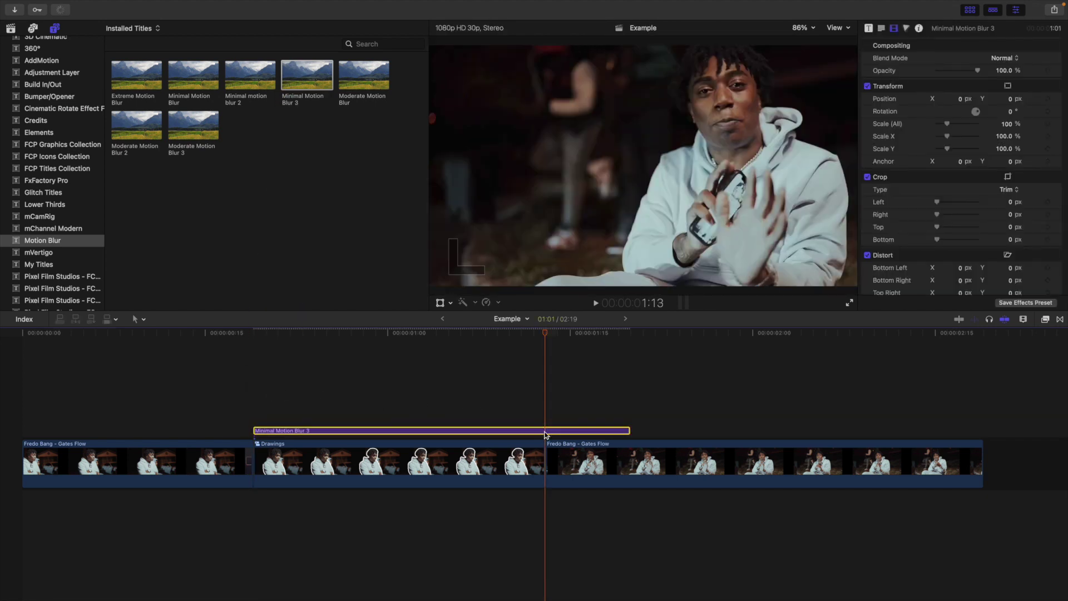
{"action": "key", "text": "alt+bracketright"}
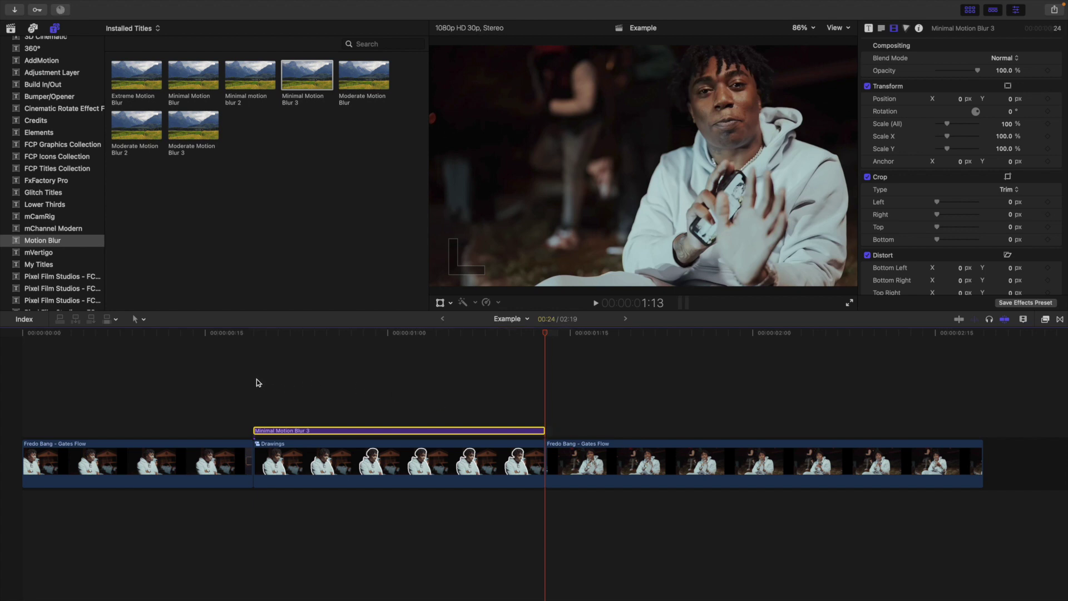
Replay the Example project from its start into the Drawings clip to review the motion blur
{"action": "left_click", "coordinate": [17, 376]}
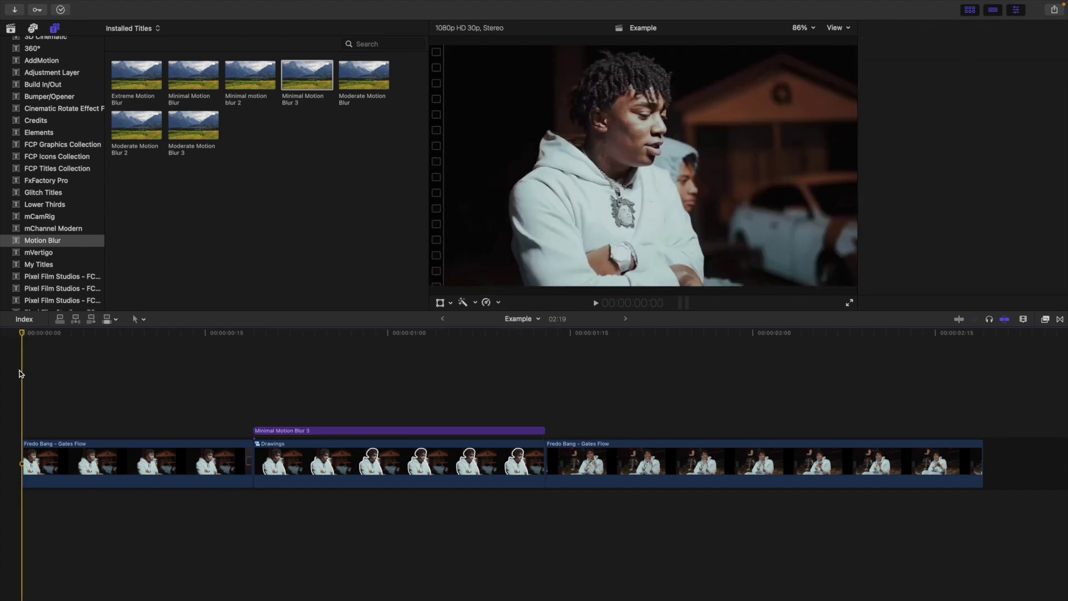
{"action": "key", "text": "space"}
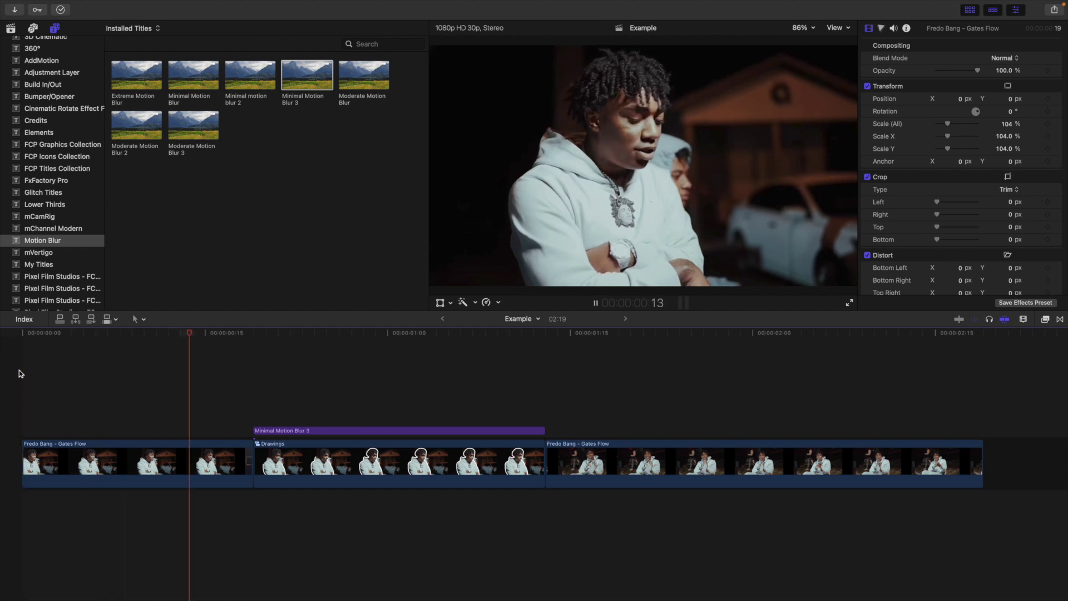
{"action": "left_click", "coordinate": [19, 373]}
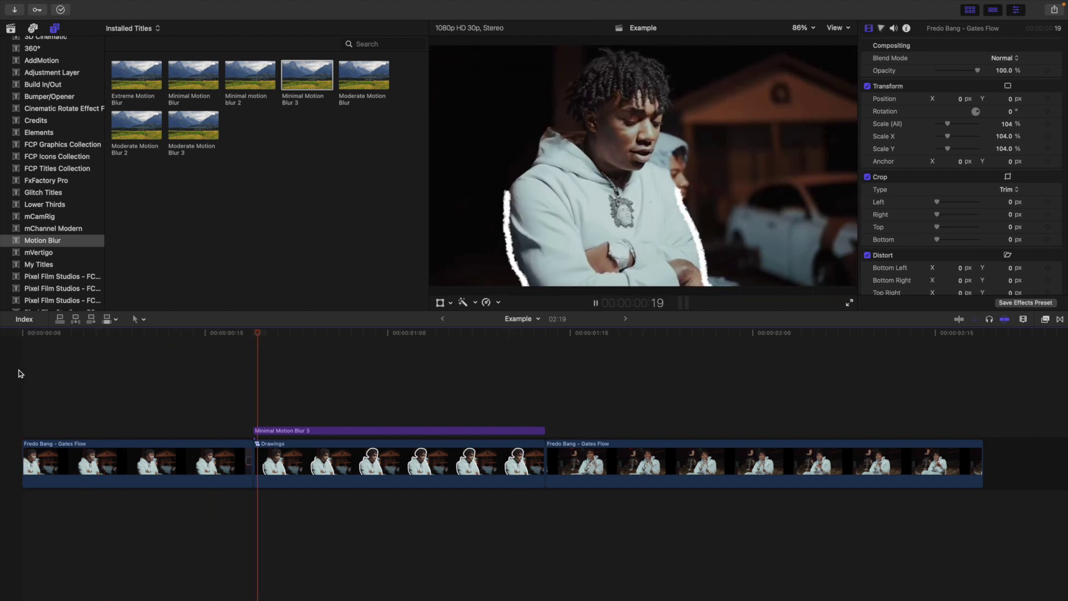
{"action": "left_click", "coordinate": [19, 374]}
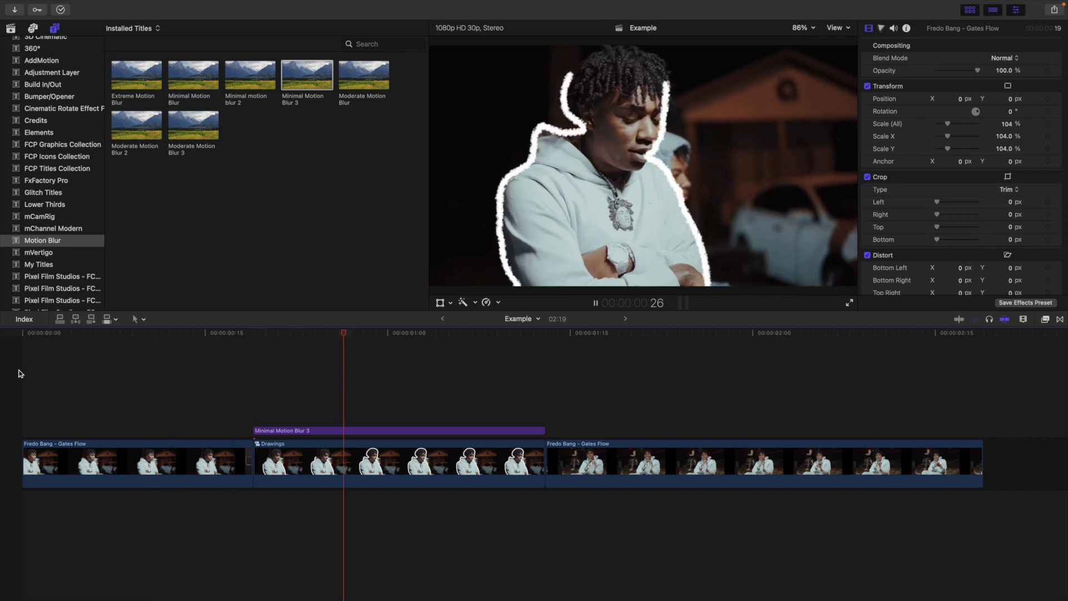
{"action": "left_click", "coordinate": [18, 373]}
{"action": "key", "text": "space"}
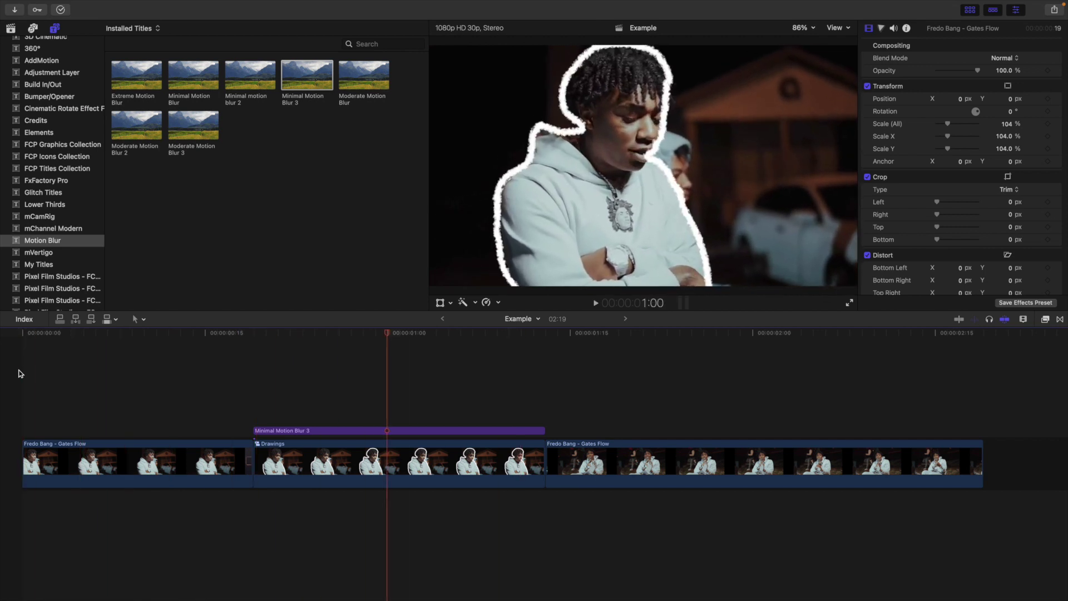
{"action": "left_click", "coordinate": [18, 373]}
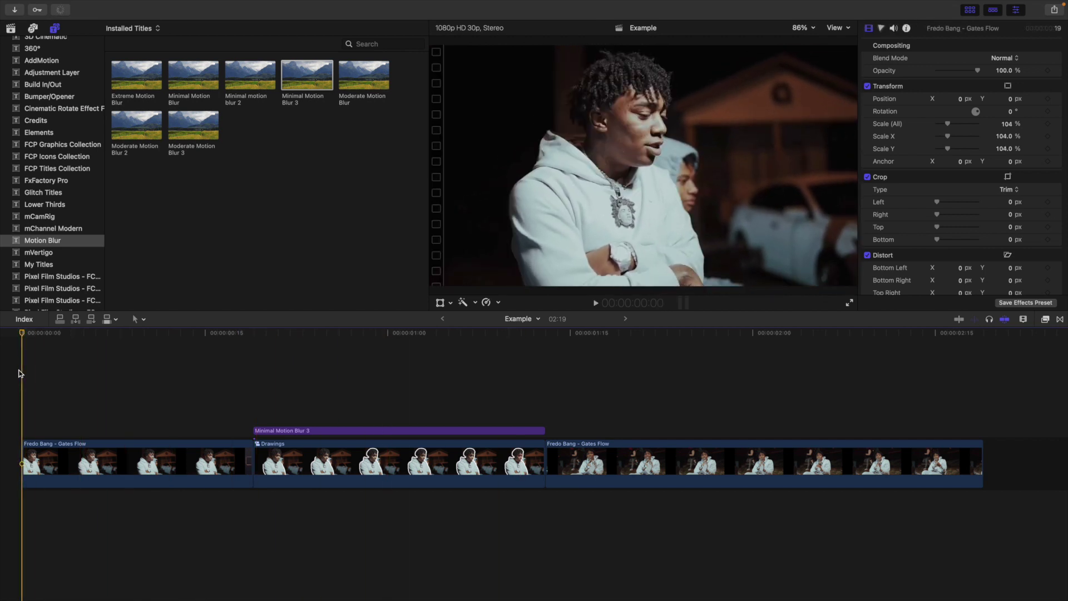
{"action": "key", "text": "space"}
{"action": "key", "text": "space"}
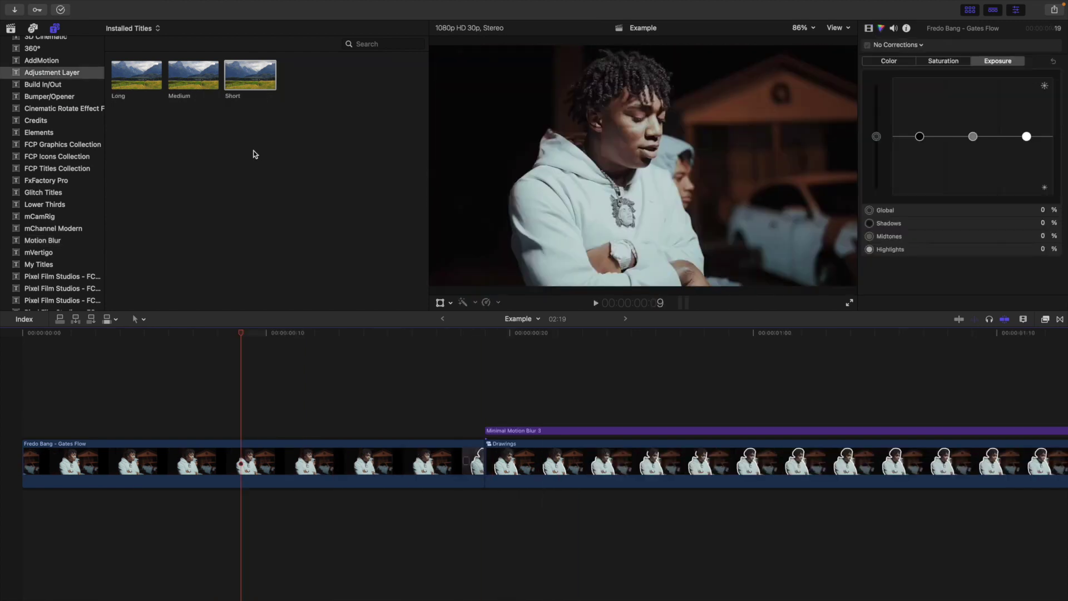
Place a Short adjustment layer above the first video clip at frame 9 and set its duration to 6 frames
{"action": "left_click_drag", "start_coordinate": [243, 81], "coordinate": [246, 402]}
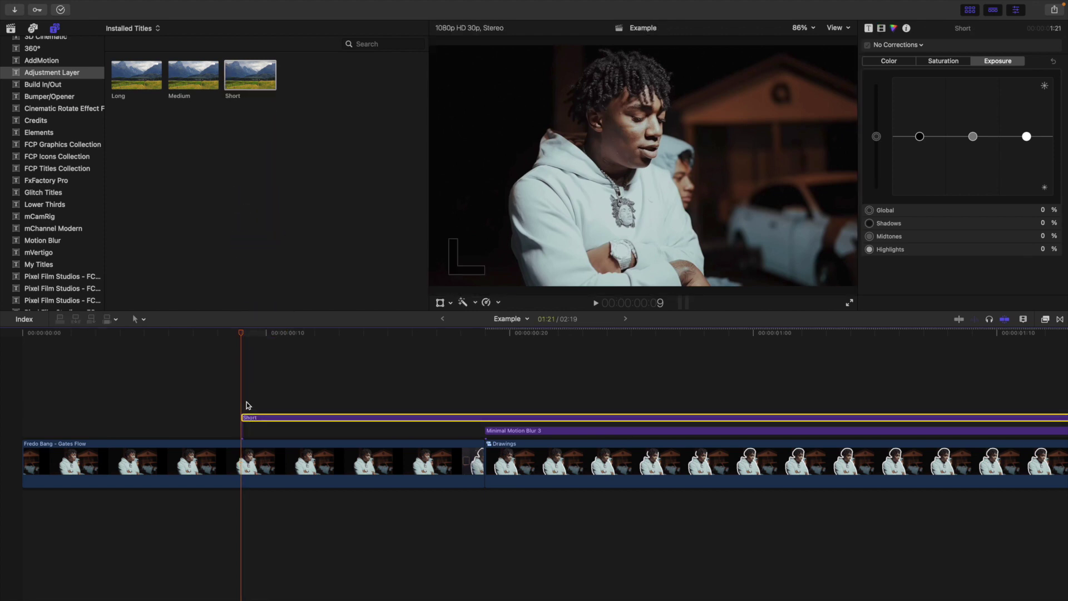
{"action": "key", "text": "ctrl+d"}
{"action": "type", "text": "6"}
{"action": "key", "text": "Return"}
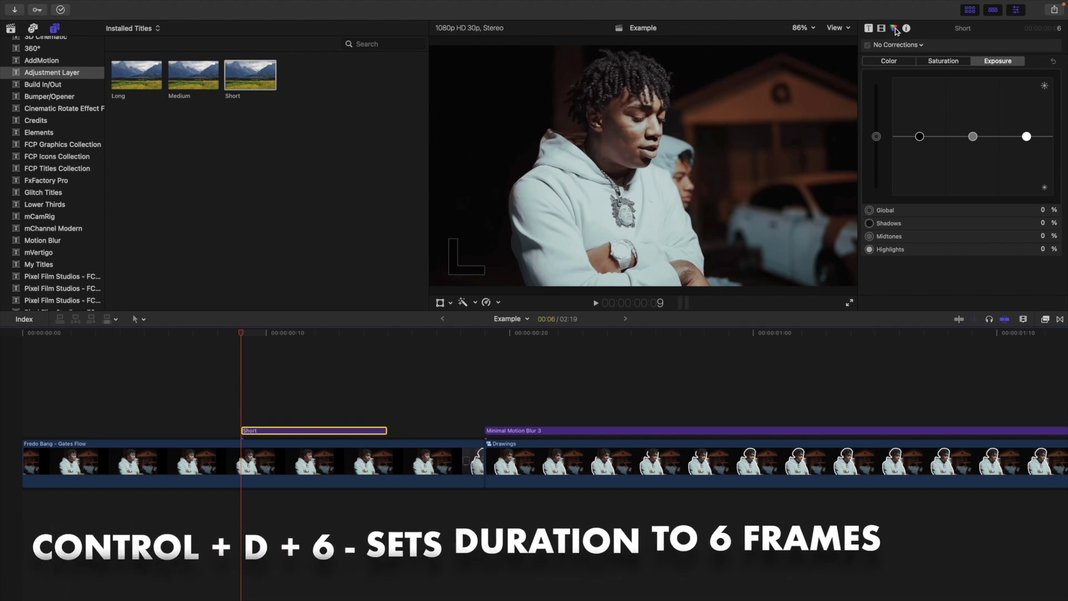
Add a Color Board correction to the Short adjustment layer and keyframe it at the layer's first frame
{"action": "left_click", "coordinate": [892, 46]}
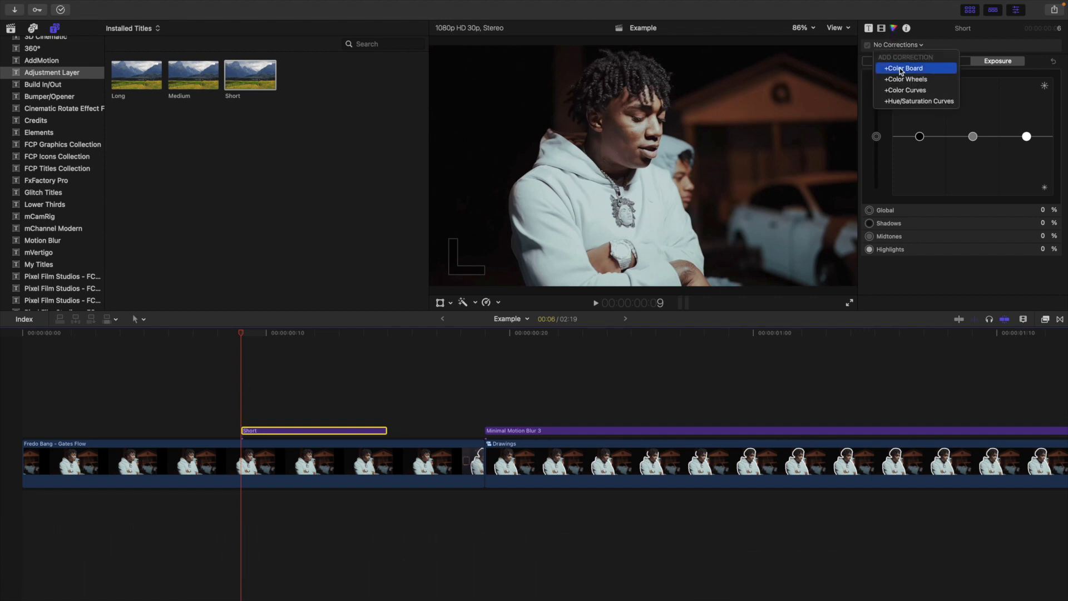
{"action": "left_click", "coordinate": [902, 71]}
{"action": "left_click", "coordinate": [350, 432]}
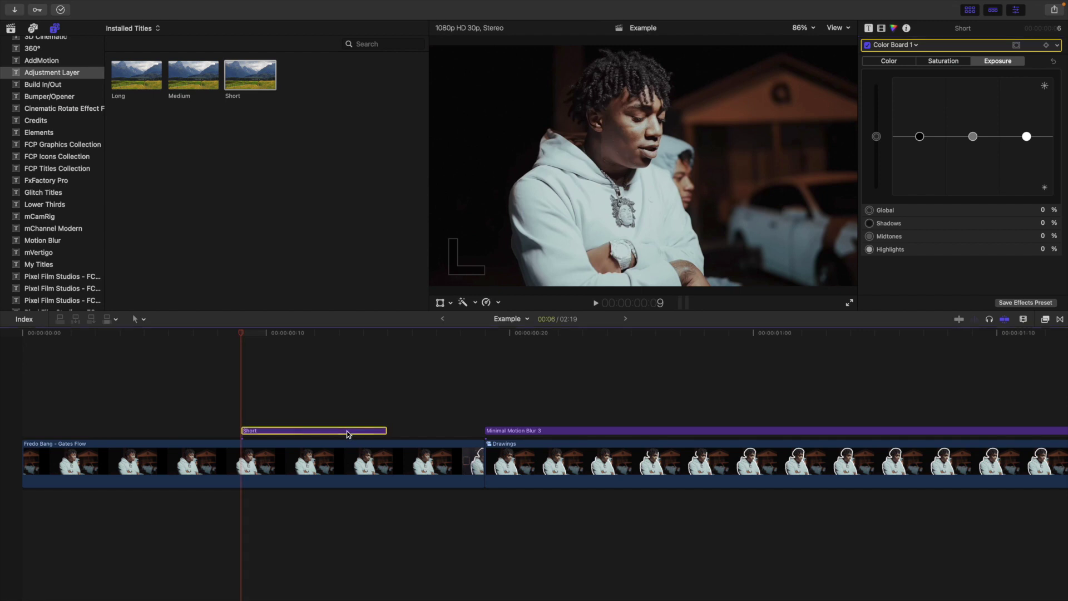
{"action": "left_click", "coordinate": [1046, 46]}
Mark the middle frame of the Short layer and set its Global exposure to 90% and Highlights to 100% there
{"action": "key", "text": "Right"}
{"action": "key", "text": "Right"}
{"action": "key", "text": "Right"}
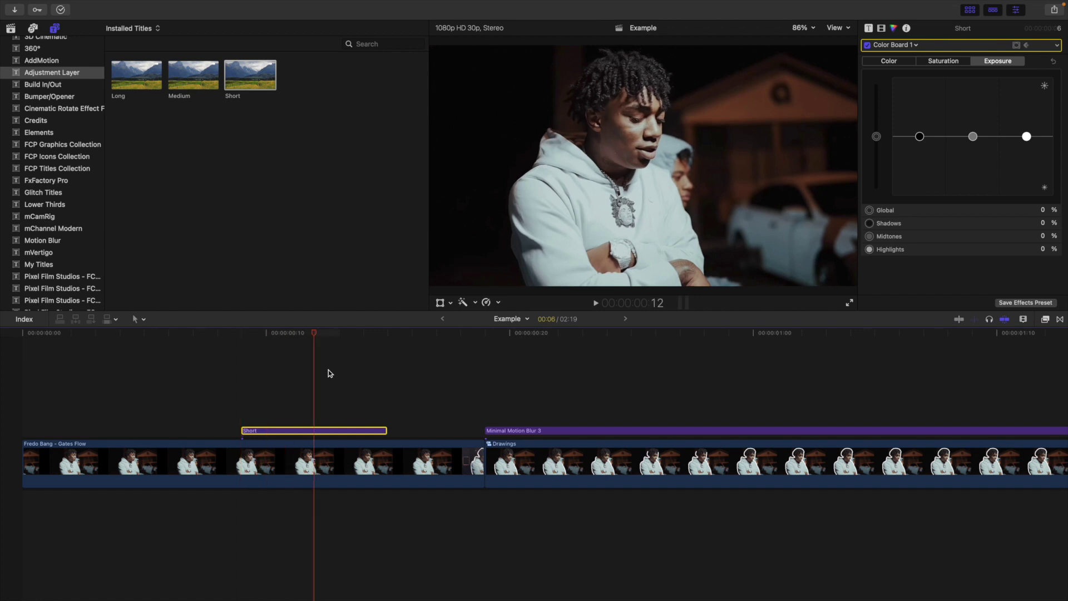
{"action": "key", "text": "m"}
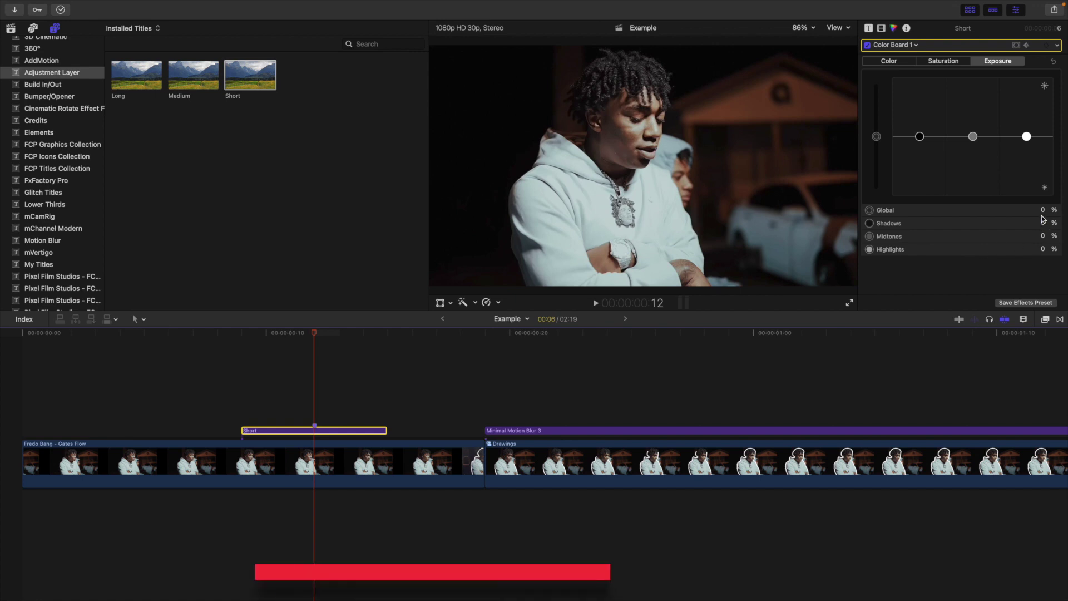
{"action": "left_click", "coordinate": [1042, 209]}
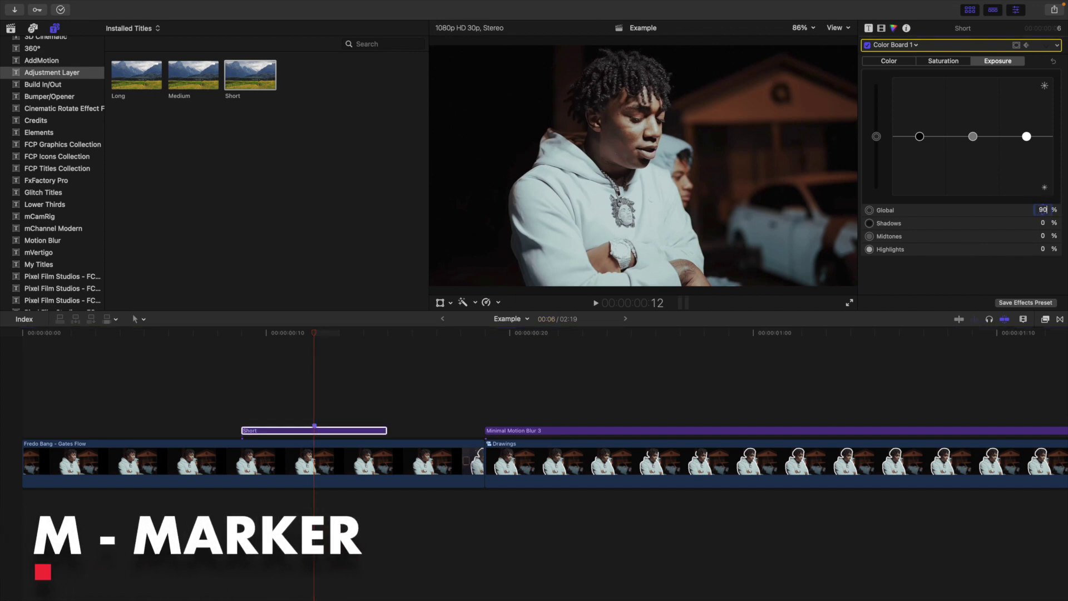
{"action": "type", "text": "90"}
{"action": "key", "text": "Return"}
{"action": "left_click", "coordinate": [1042, 249]}
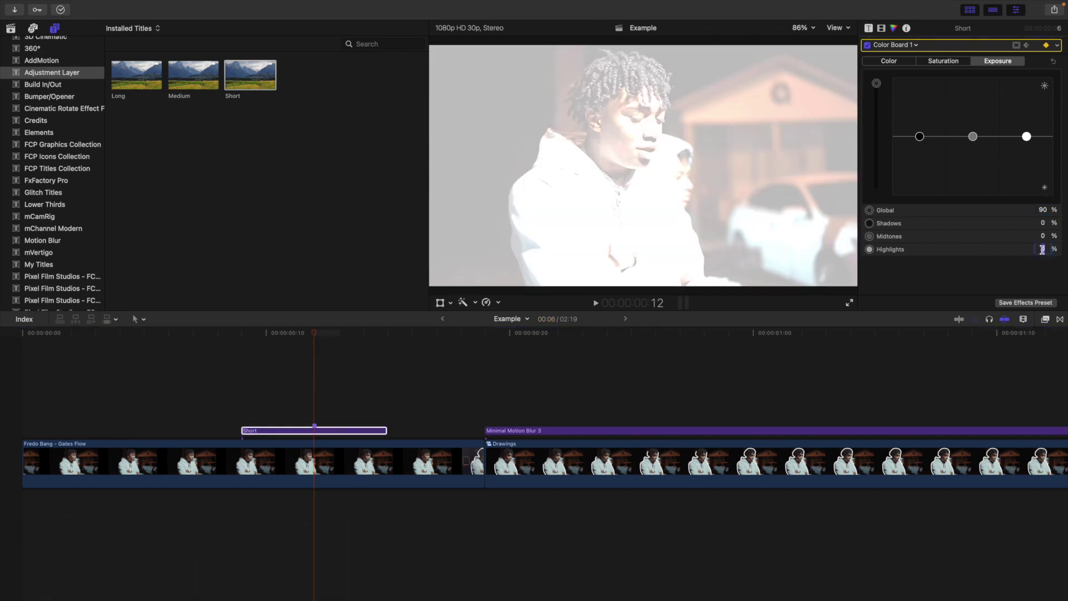
{"action": "type", "text": "100"}
{"action": "key", "text": "Return"}
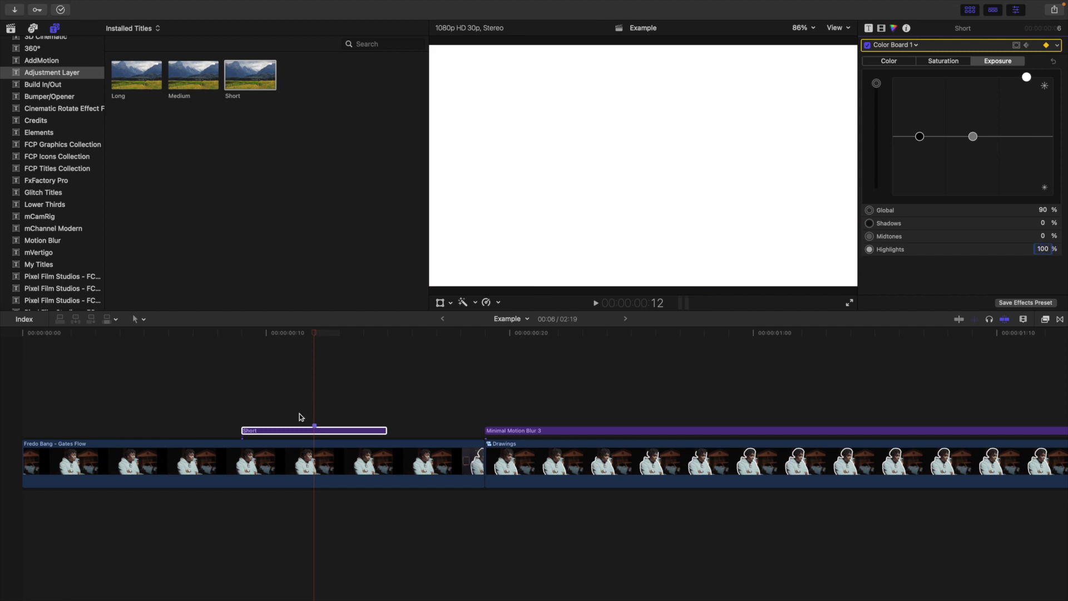
Set the Short layer's Global and Highlights exposure back to 0% at the end of the layer
{"action": "left_click", "coordinate": [317, 431]}
{"action": "key", "text": "Right"}
{"action": "key", "text": "Right"}
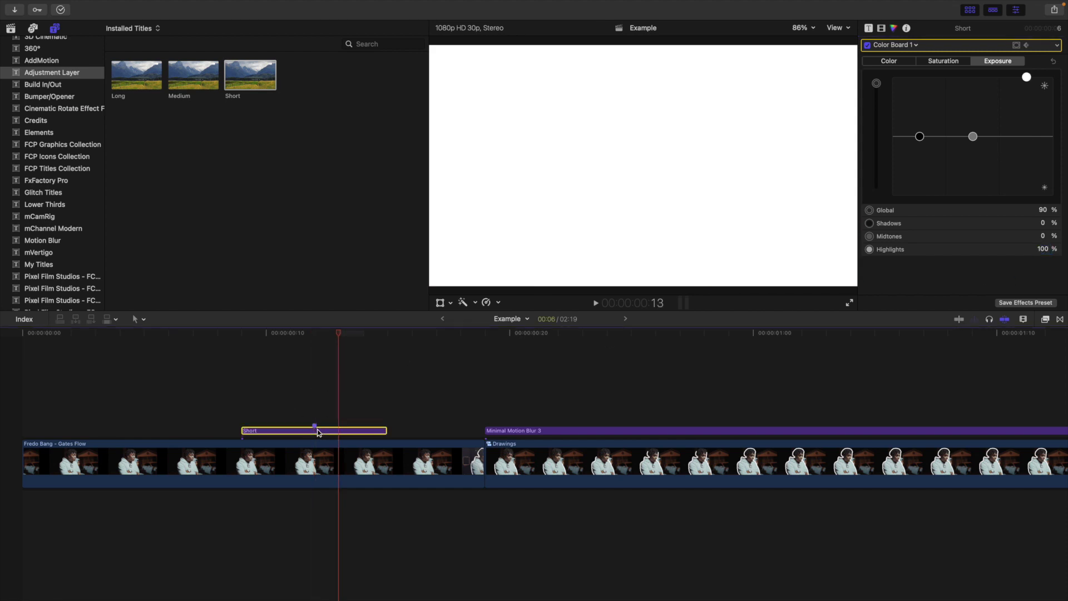
{"action": "key", "text": "Right"}
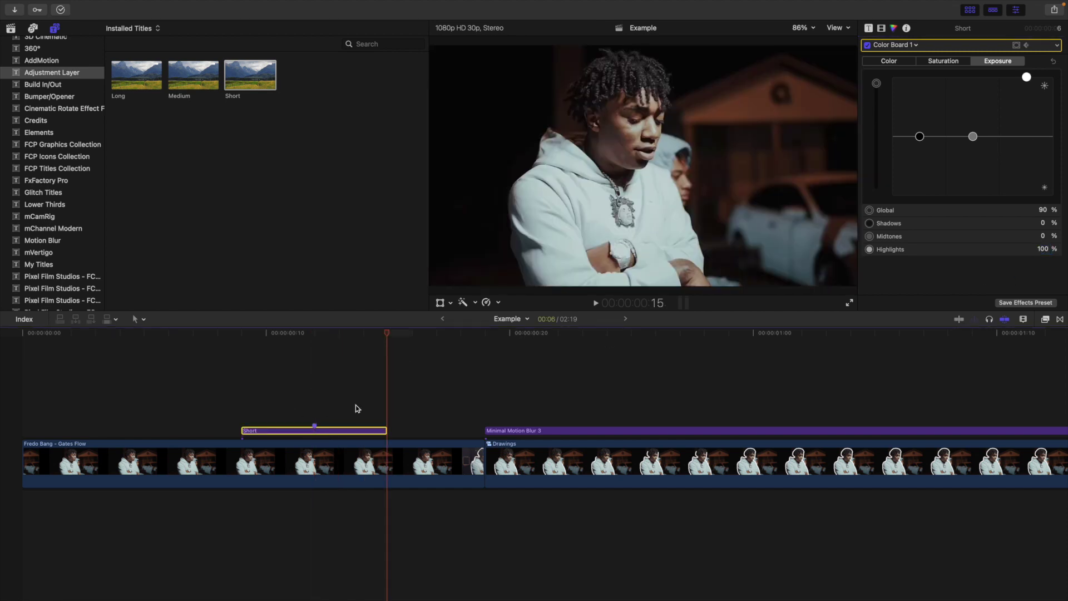
{"action": "left_click", "coordinate": [1041, 210]}
{"action": "type", "text": "0"}
{"action": "key", "text": "Return"}
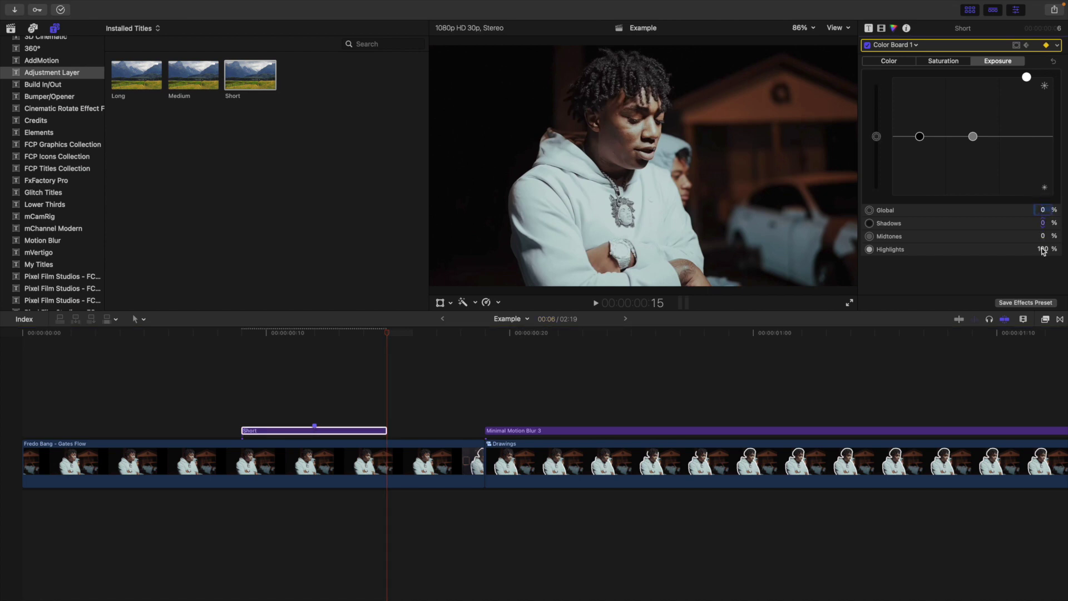
{"action": "left_click", "coordinate": [1043, 249]}
{"action": "type", "text": "0"}
{"action": "key", "text": "Return"}
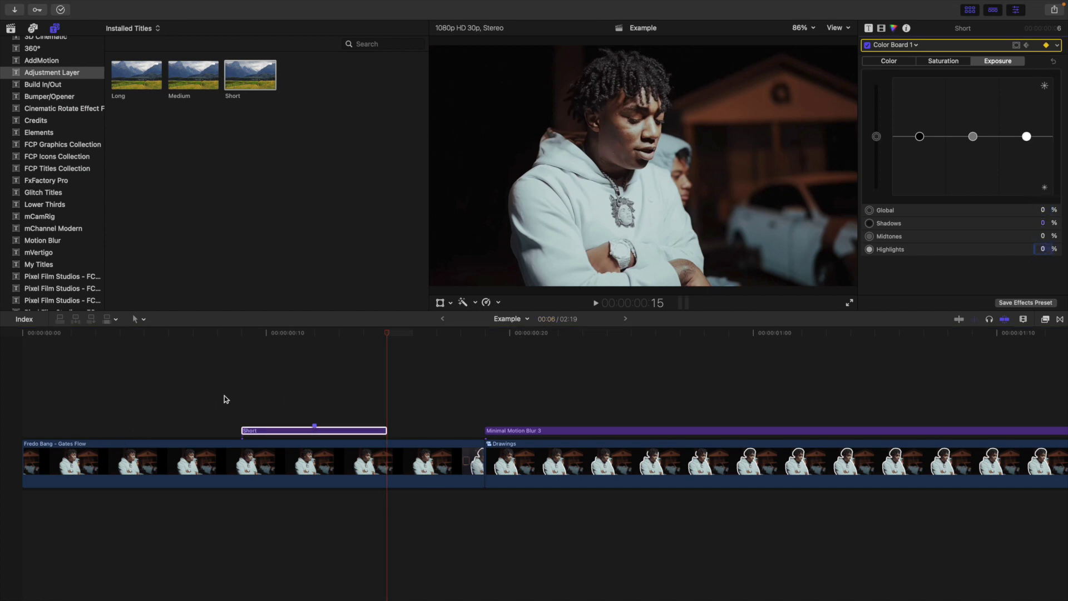
Step through the Short adjustment layer frame by frame from its start to check the white exposure flash
{"action": "left_click", "coordinate": [239, 389]}
{"action": "left_click", "coordinate": [272, 432]}
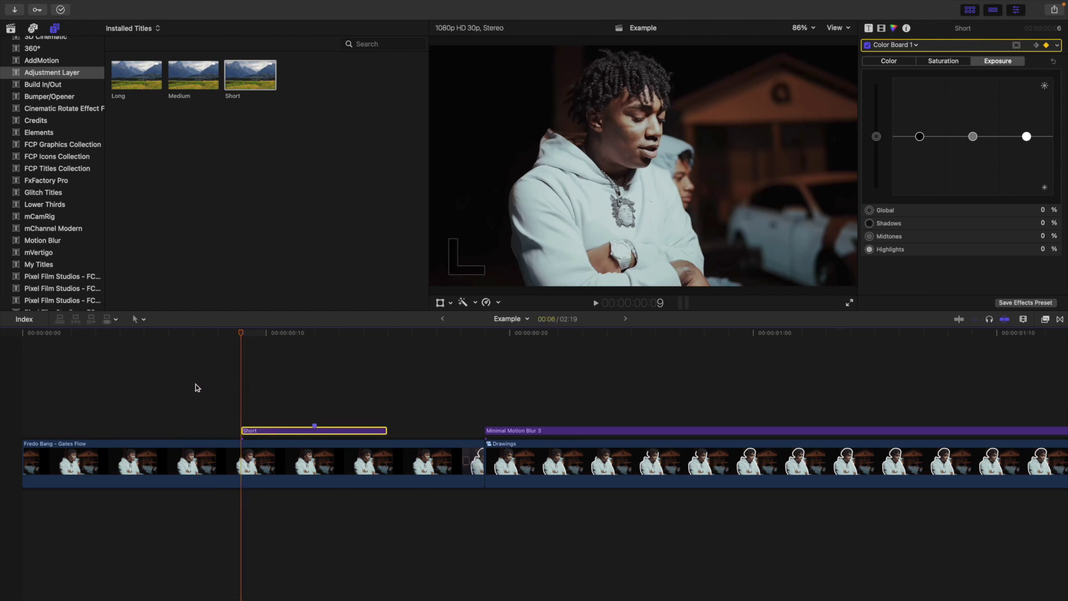
{"action": "key", "text": "Right"}
{"action": "key", "text": "Right"}
{"action": "key", "text": "Right"}
{"action": "key", "text": "Right"}
{"action": "key", "text": "Right"}
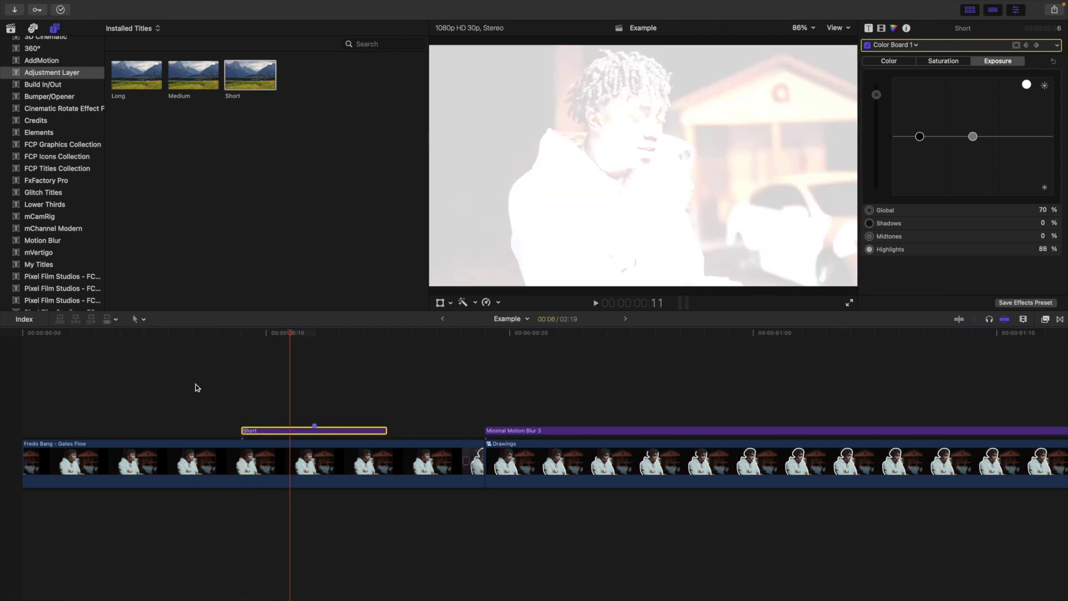
{"action": "key", "text": "Right"}
{"action": "key", "text": "Right"}
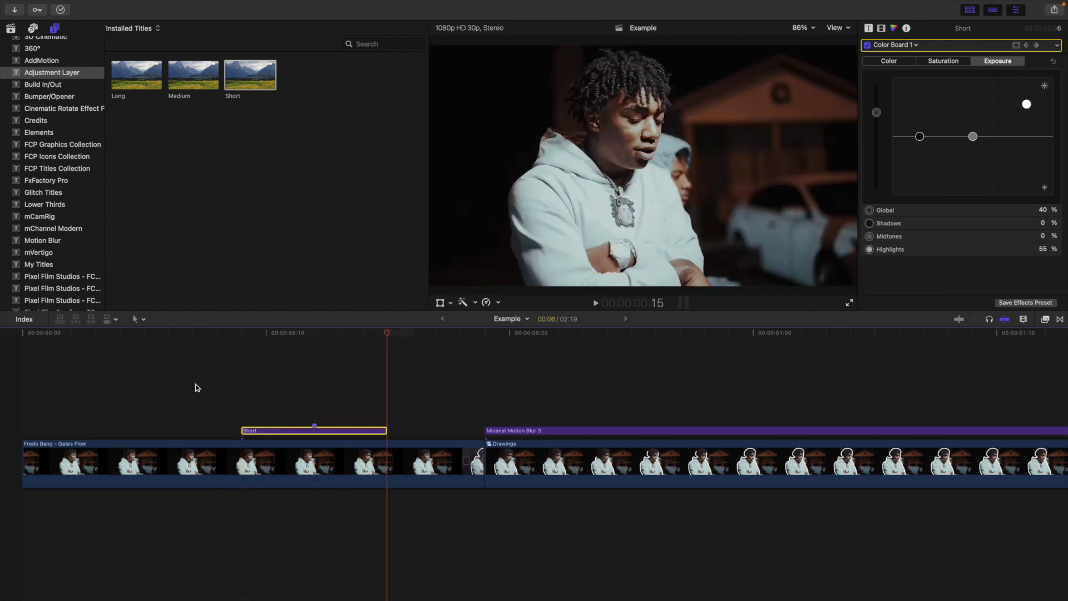
Move the Short adjustment layer so its middle marker lines up with the start of the Drawings clip
{"action": "key", "text": "super+minus"}
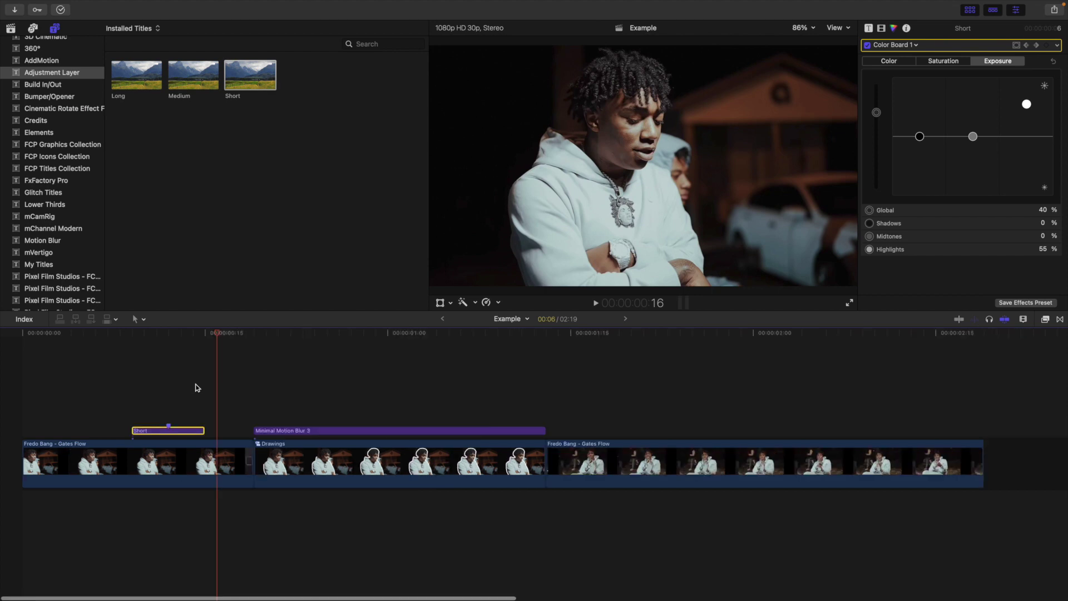
{"action": "left_click_drag", "start_coordinate": [176, 432], "coordinate": [279, 418]}
{"action": "left_click", "coordinate": [254, 411]}
{"action": "left_click", "coordinate": [257, 417]}
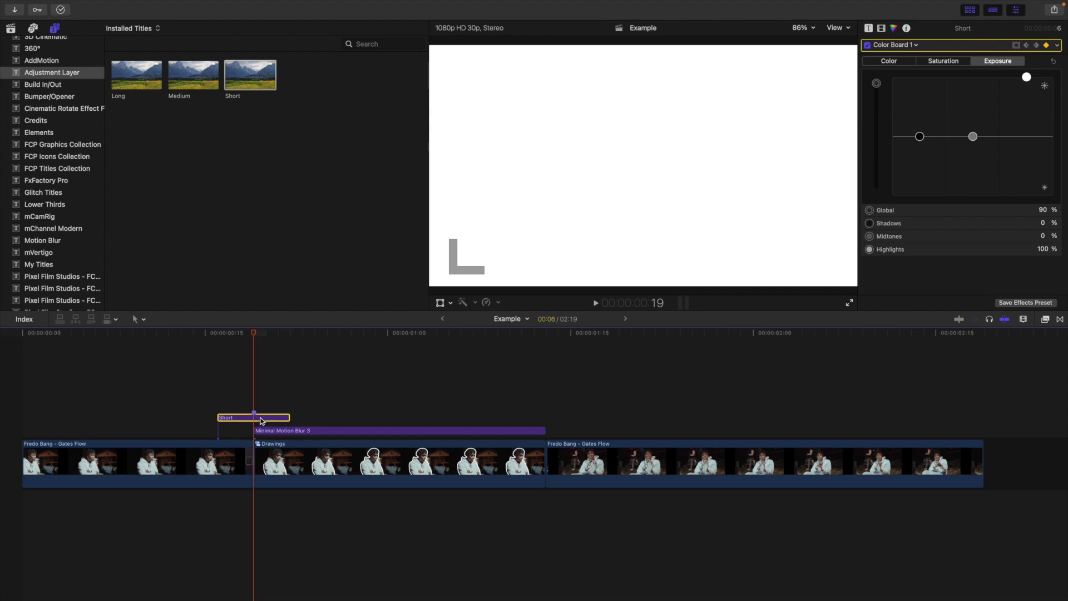
Paste a copy of the Short adjustment layer and line its middle marker up with the end of the Drawings clip
{"action": "left_click", "coordinate": [484, 405]}
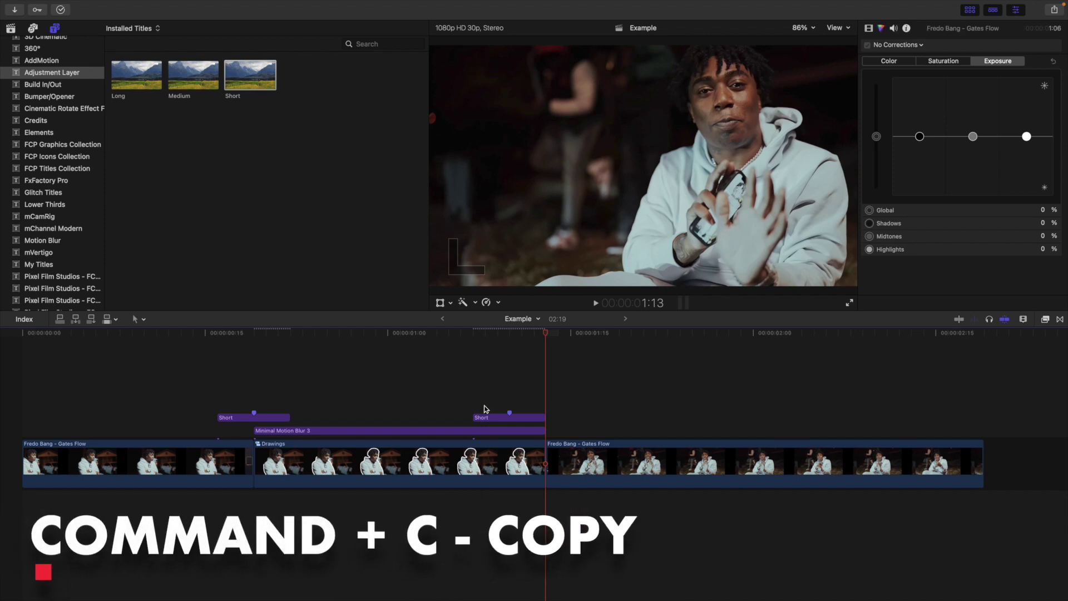
{"action": "key", "text": "super+v"}
{"action": "left_click_drag", "start_coordinate": [508, 420], "coordinate": [548, 419]}
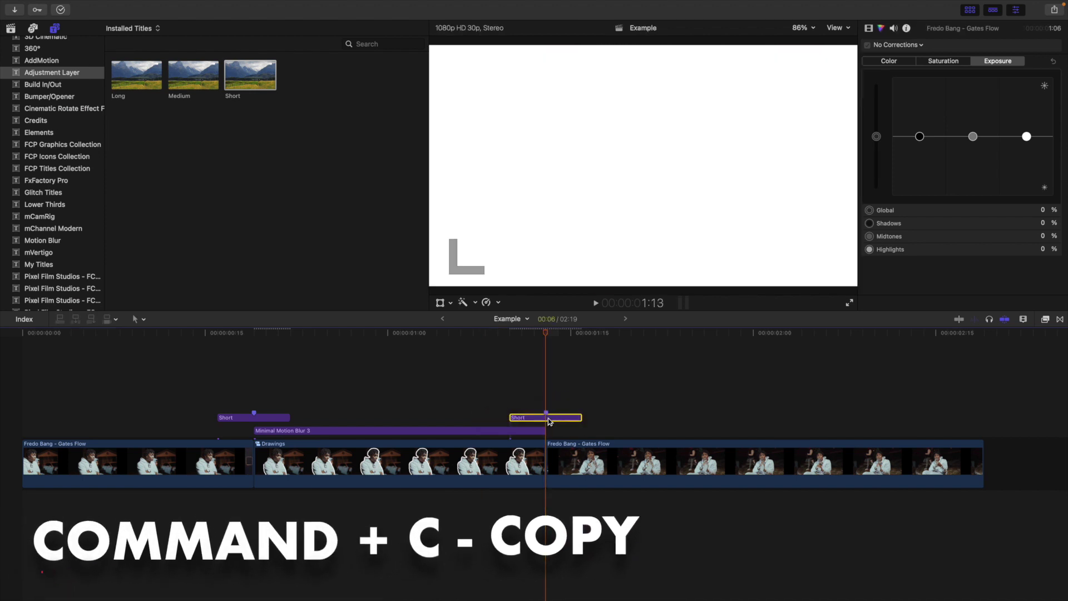
Switch the browser from titles back to the library's projects, select Example and return the playhead to the timeline start
{"action": "left_click", "coordinate": [8, 392]}
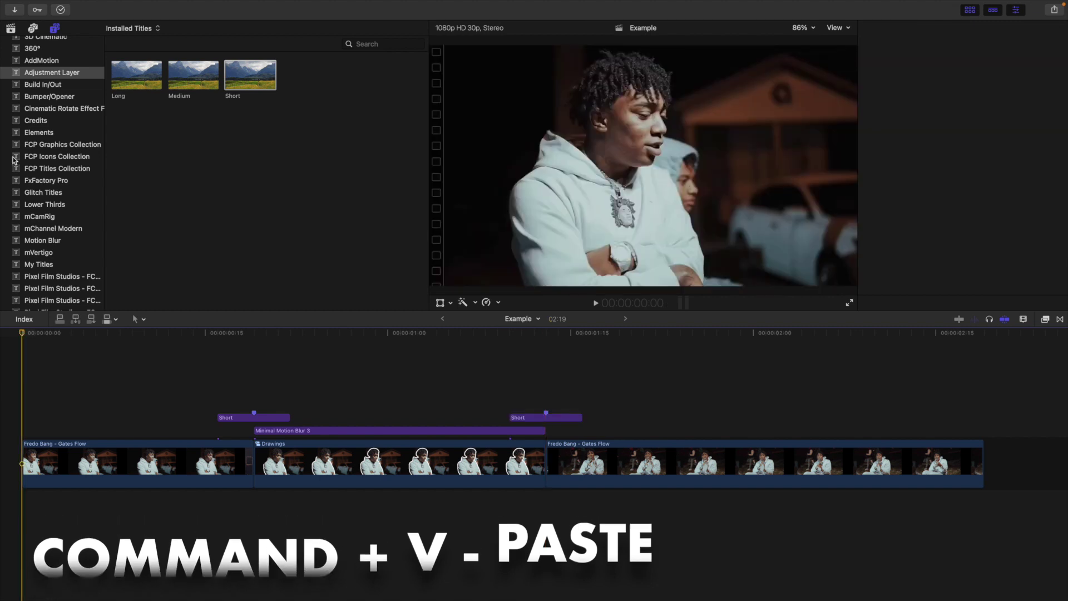
{"action": "left_click", "coordinate": [10, 28]}
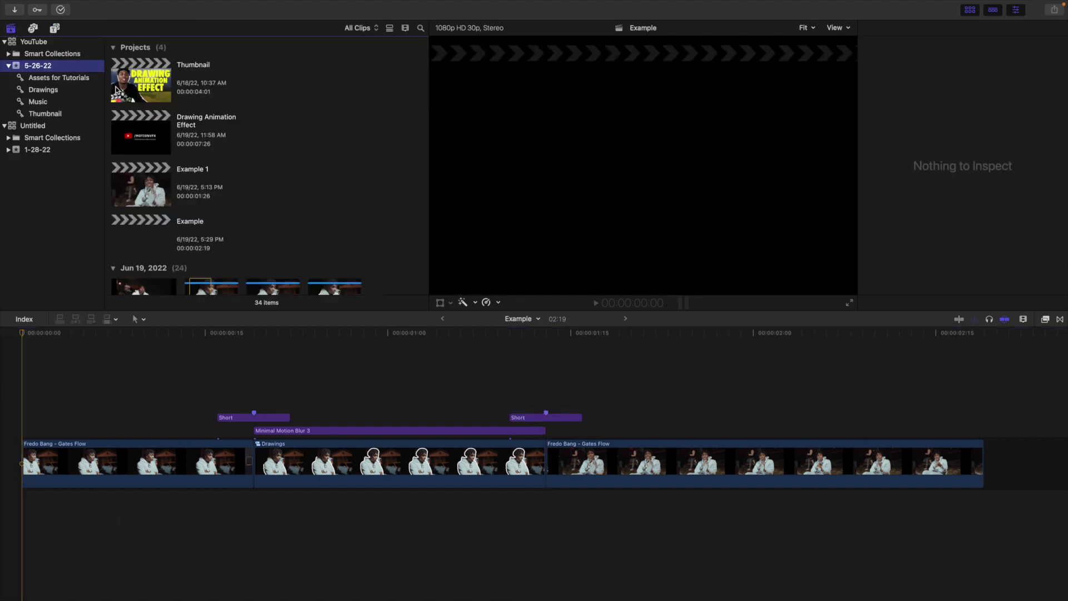
{"action": "left_click", "coordinate": [157, 233]}
{"action": "left_click", "coordinate": [11, 354]}
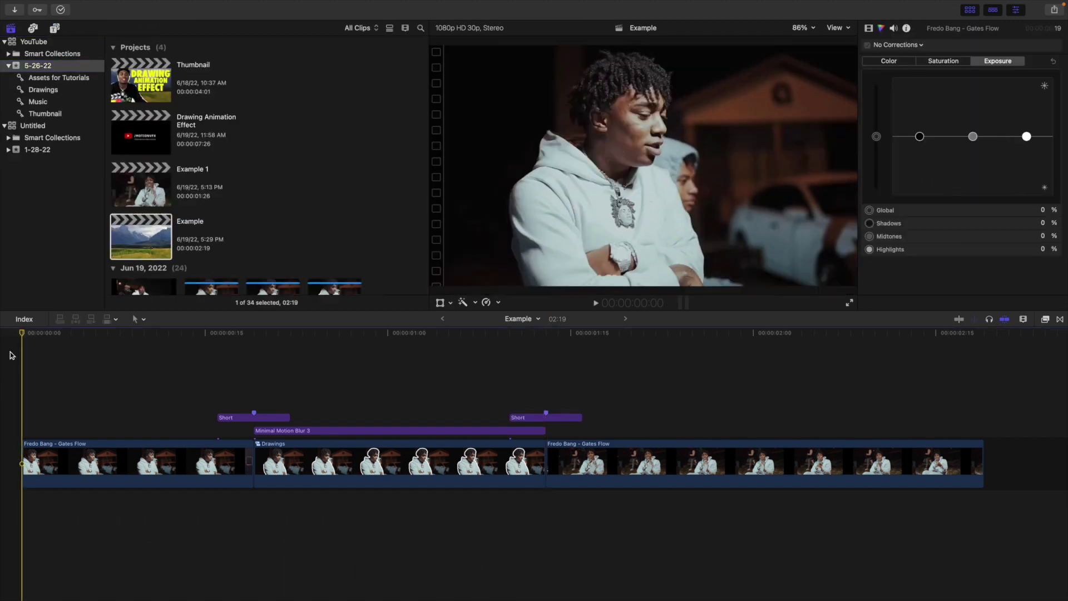
Play the Example project from its start through the outline drawing and both exposure flashes
{"action": "left_click", "coordinate": [363, 386]}
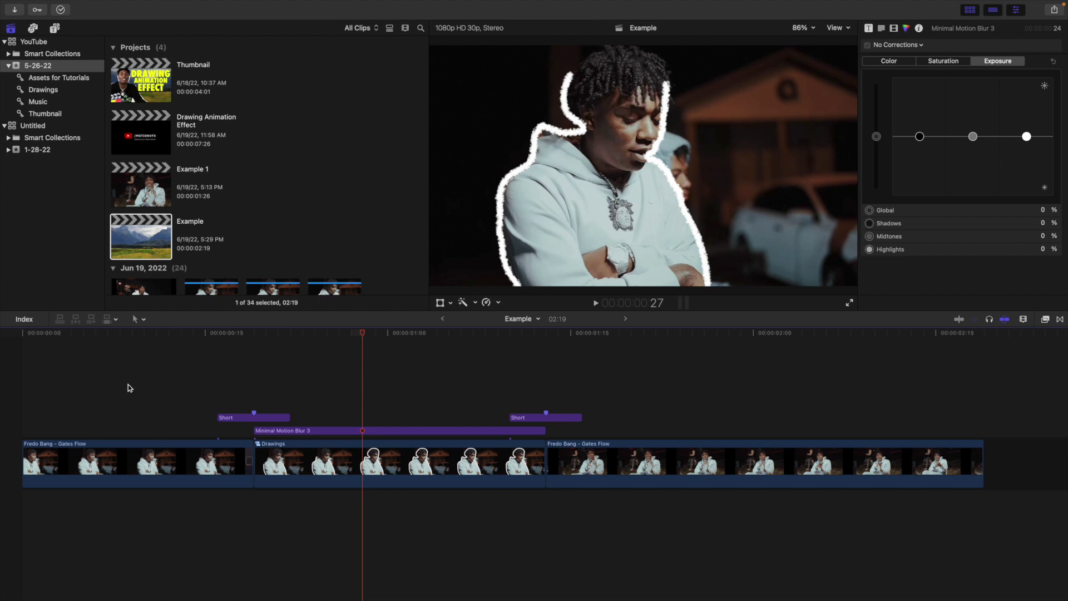
{"action": "left_click", "coordinate": [5, 378]}
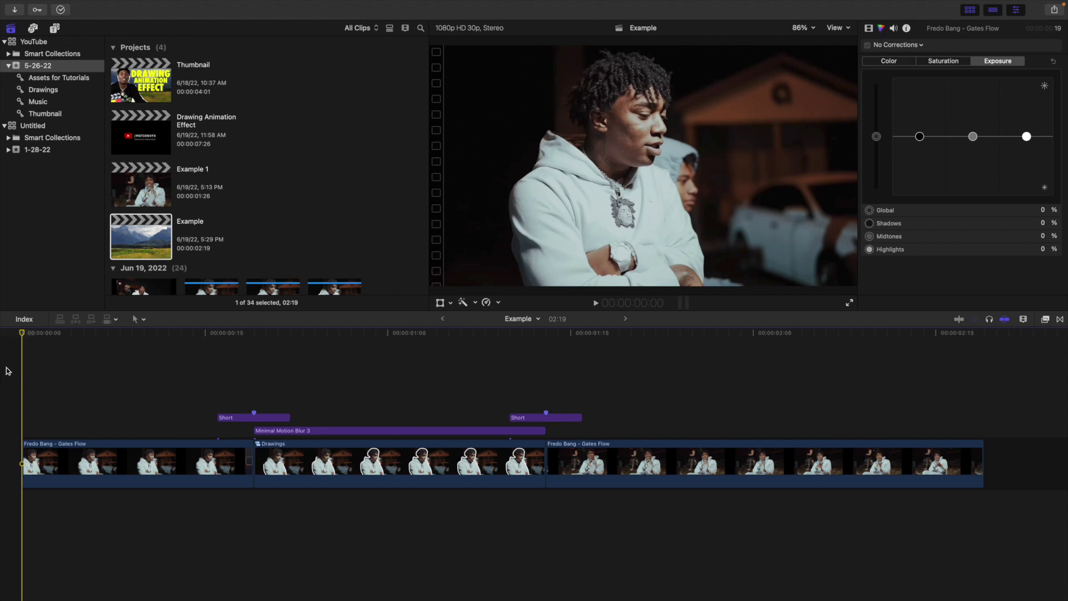
{"action": "key", "text": "space"}
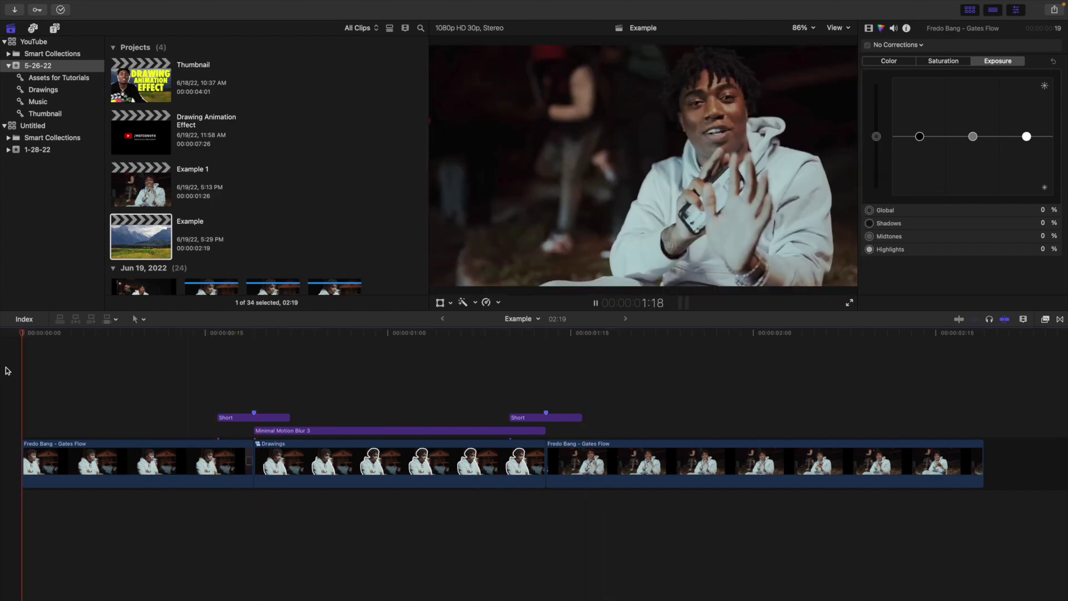
{"action": "key", "text": "space"}
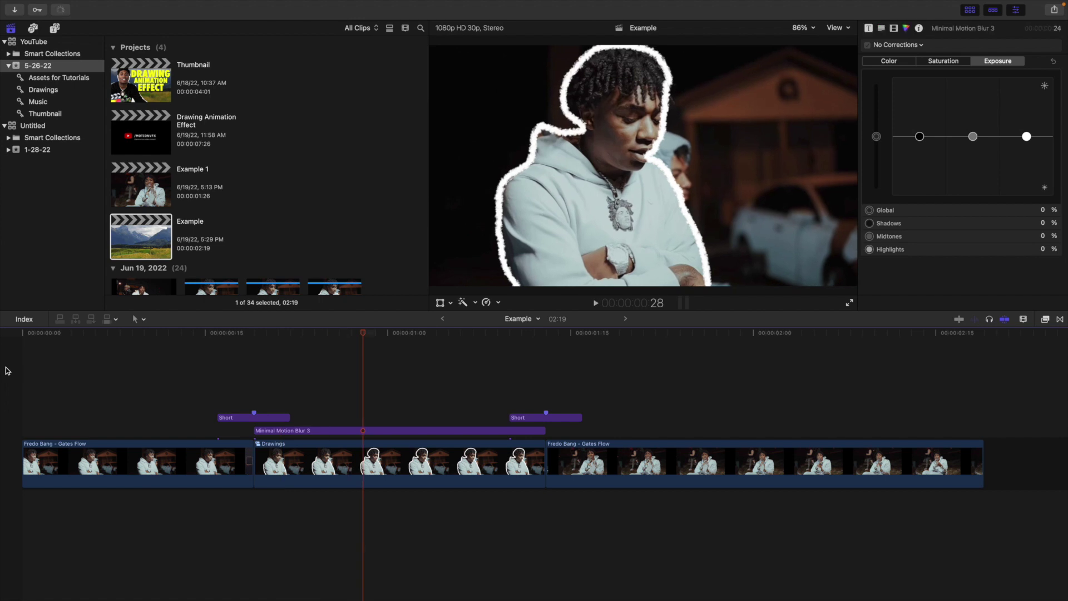
Step frame by frame from the first flash through the Drawings clip to check the outline animation and zoom
{"action": "left_click", "coordinate": [253, 376]}
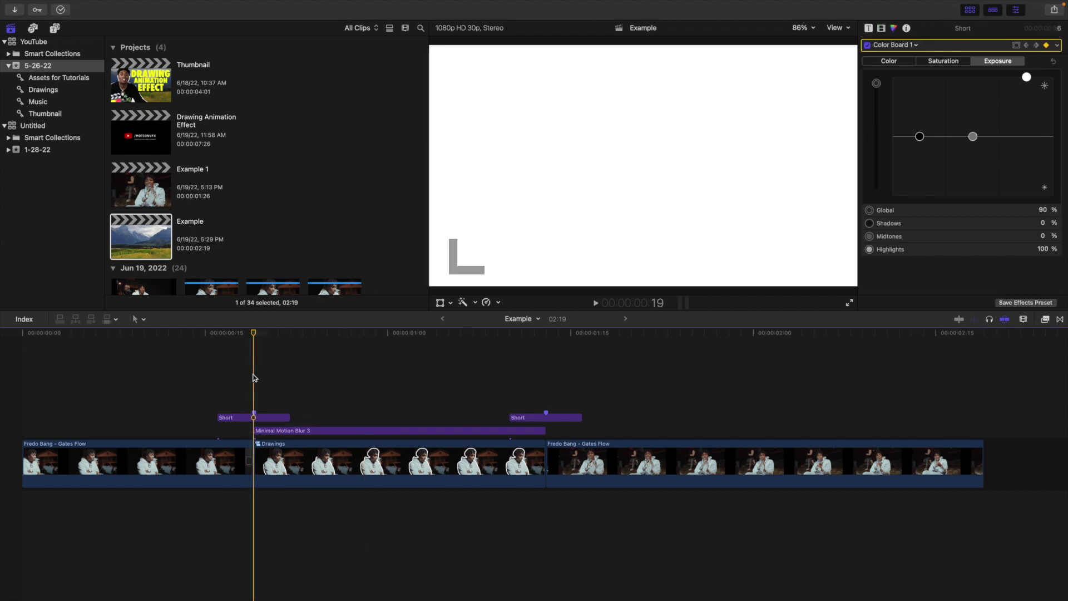
{"action": "key", "text": "Right"}
{"action": "key", "text": "Right"}
{"action": "key", "text": "Right"}
{"action": "key", "text": "Right"}
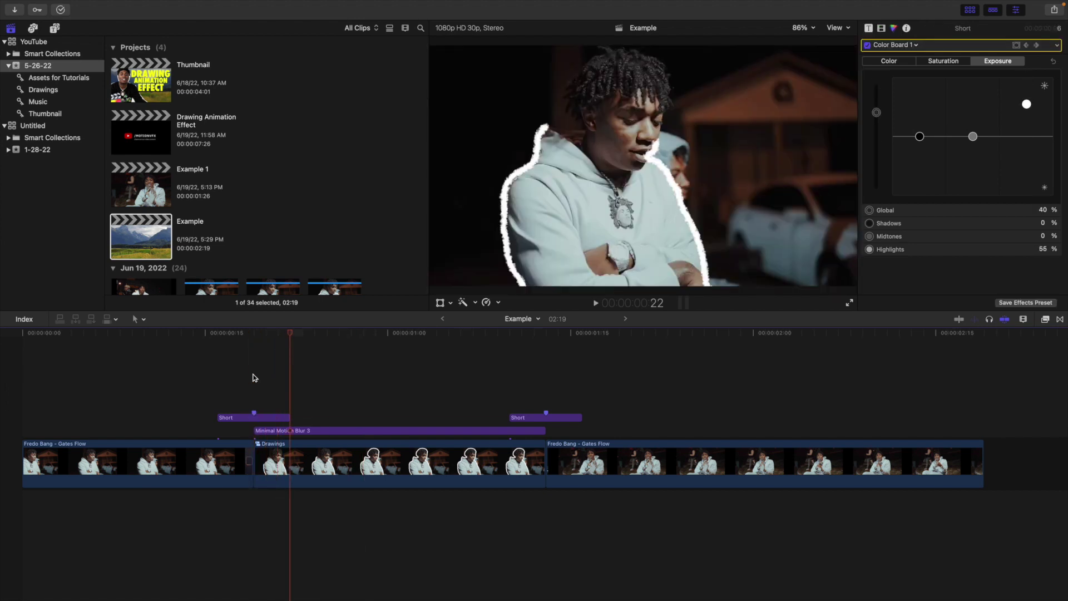
{"action": "key", "text": "Right"}
{"action": "key", "text": "Right"}
{"action": "key", "text": "Right"}
{"action": "key", "text": "Right"}
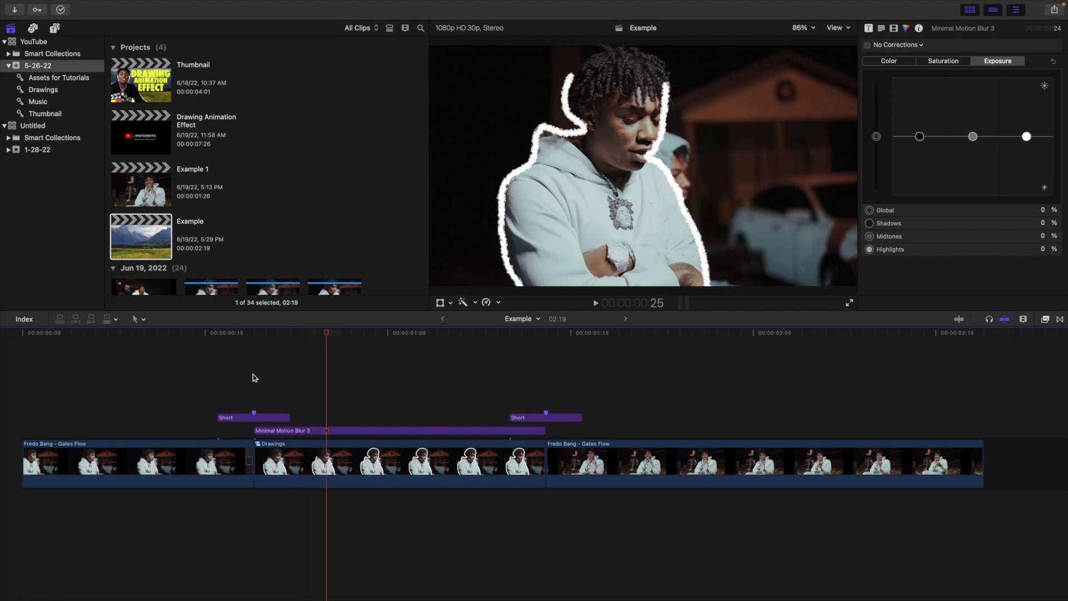
{"action": "key", "text": "Right"}
{"action": "key", "text": "Right"}
{"action": "key", "text": "Right"}
{"action": "key", "text": "Right"}
{"action": "key", "text": "Right"}
{"action": "key", "text": "Right"}
{"action": "key", "text": "Right"}
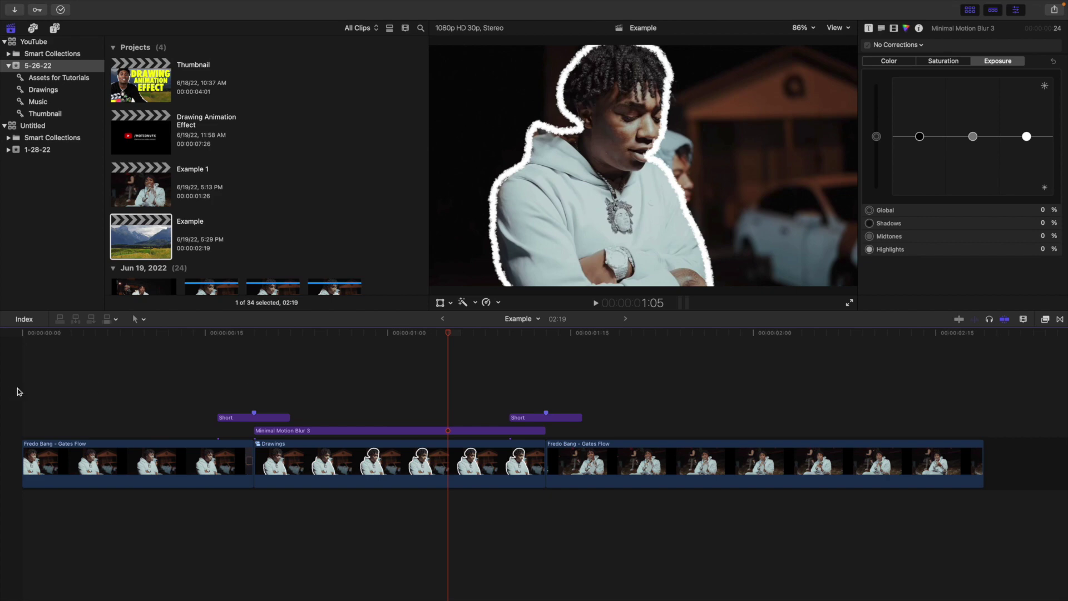
Replay the whole Example timeline several times to review the finished drawing effect
{"action": "key", "text": "Home"}
{"action": "key", "text": "space"}
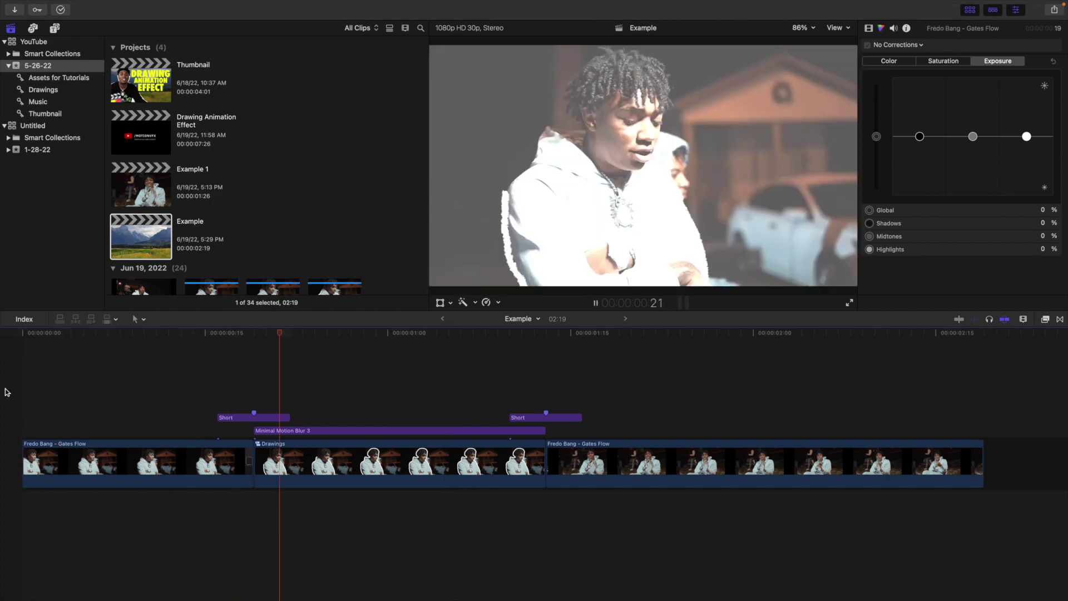
{"action": "key", "text": "Home"}
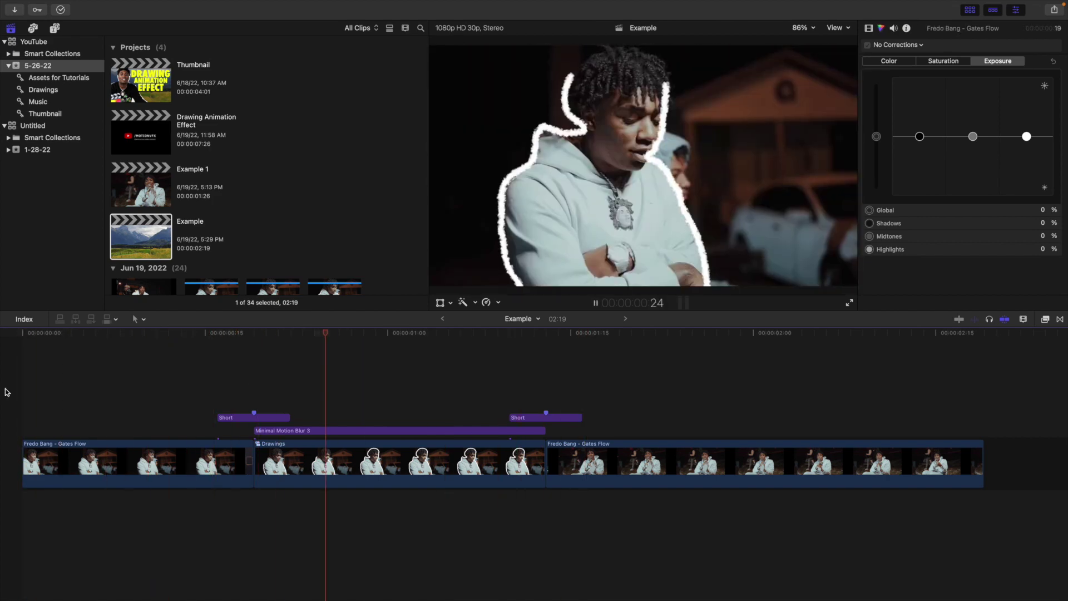
{"action": "key", "text": "Home"}
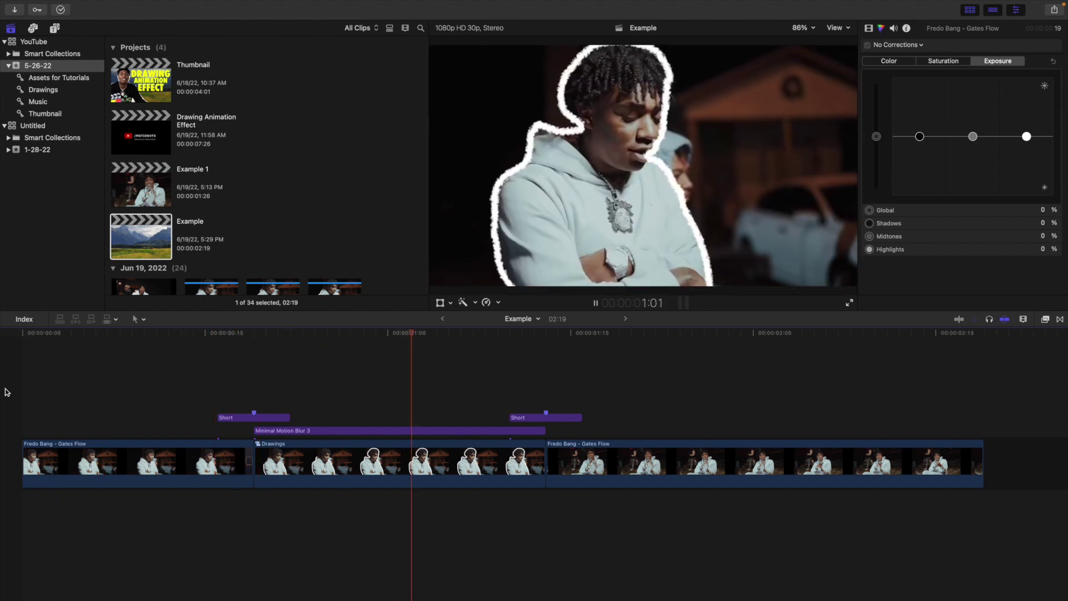
{"action": "key", "text": "Home"}
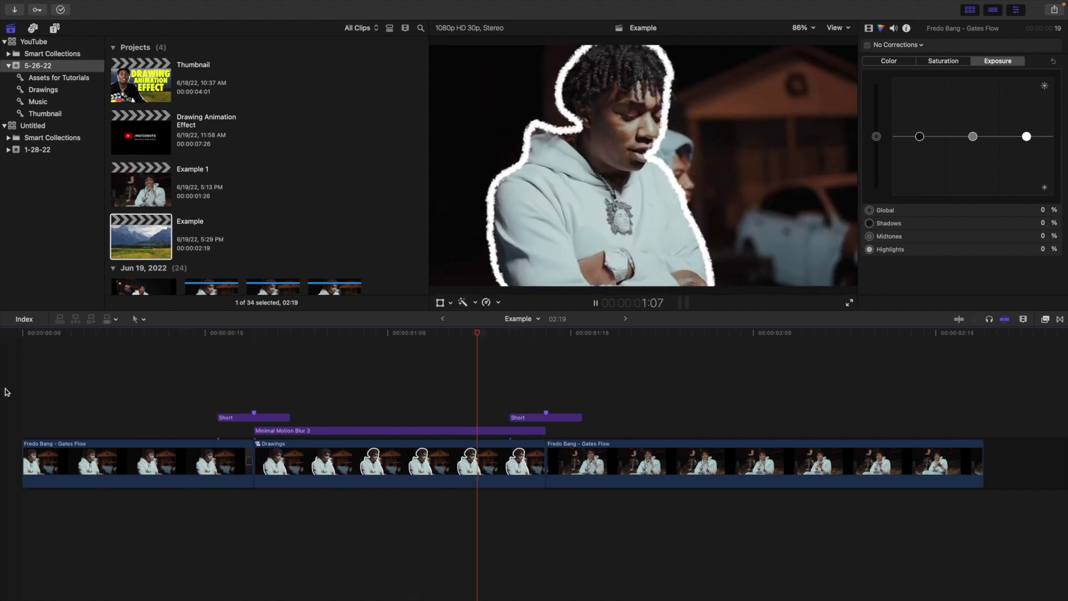
{"action": "key", "text": "space"}
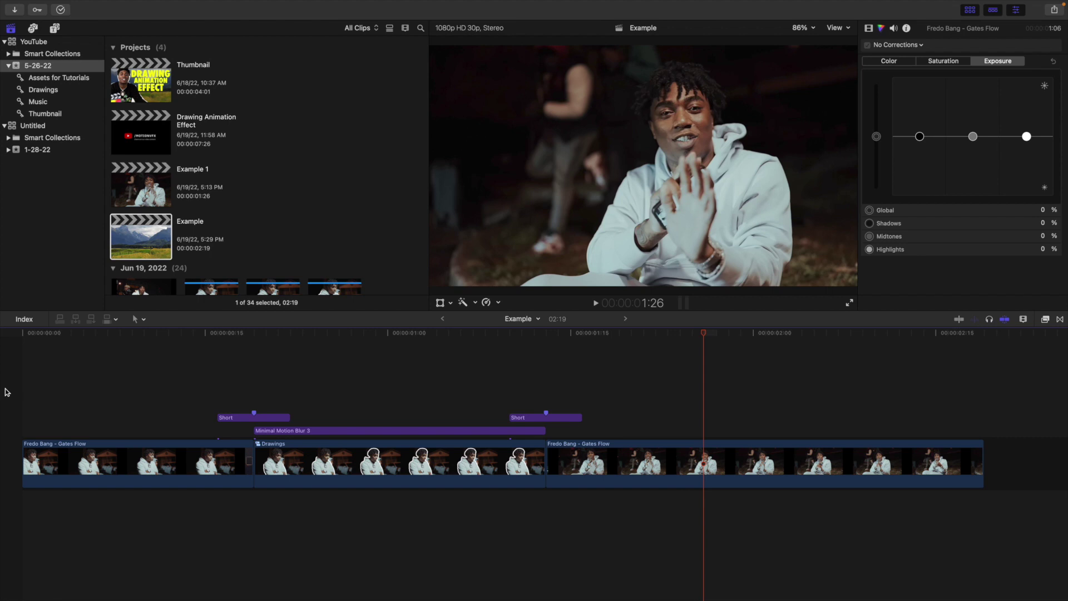
{"action": "key", "text": "Home"}
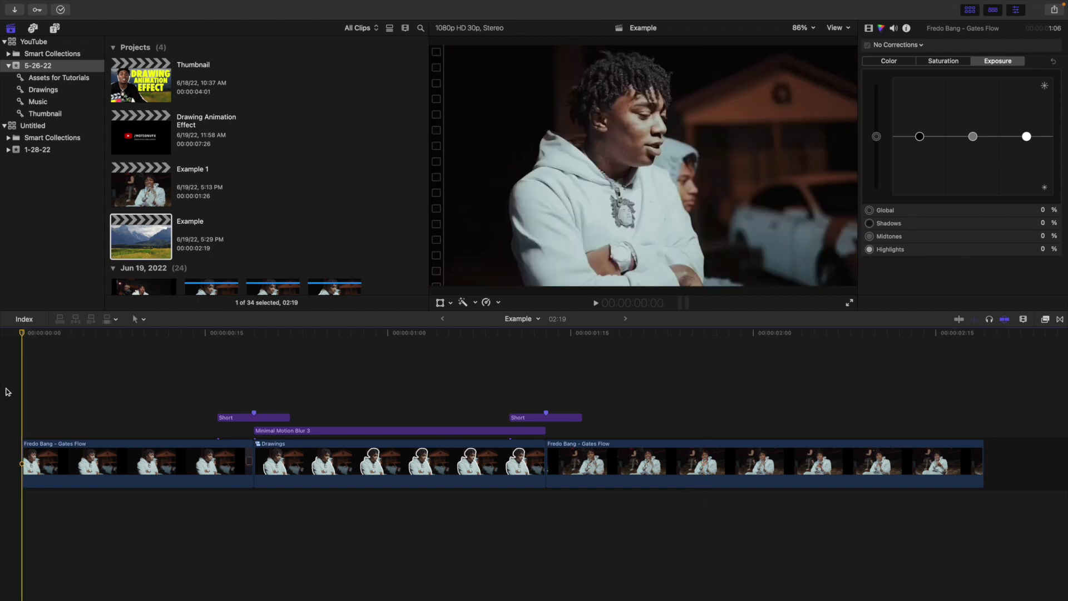
{"action": "key", "text": "space"}
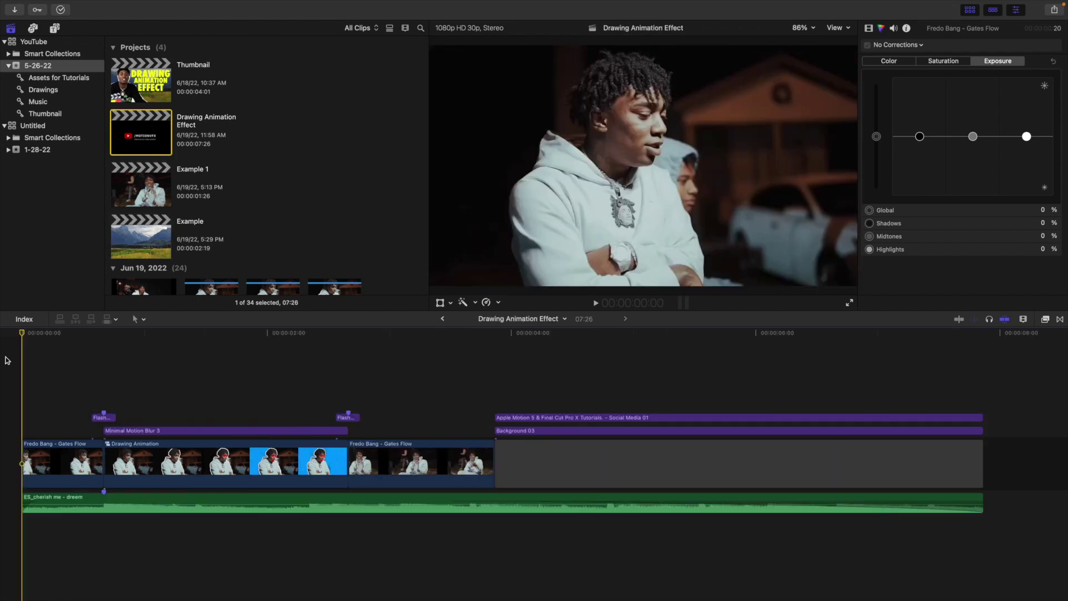
Play the Drawing Animation Effect project from its start, then again from the first flash transition
{"action": "key", "text": "space"}
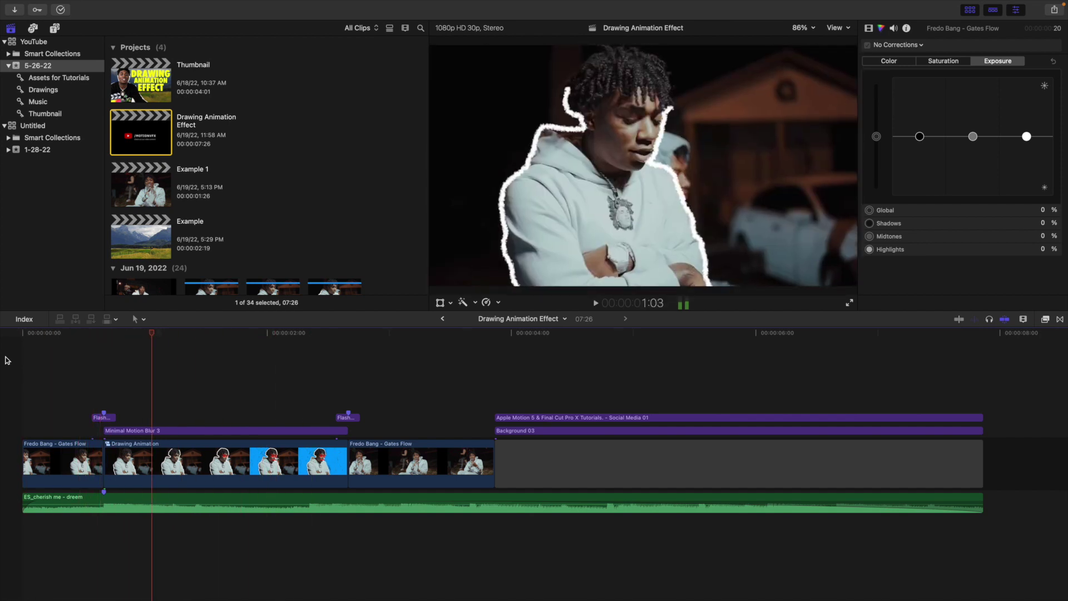
{"action": "key", "text": "space"}
{"action": "left_click", "coordinate": [102, 381]}
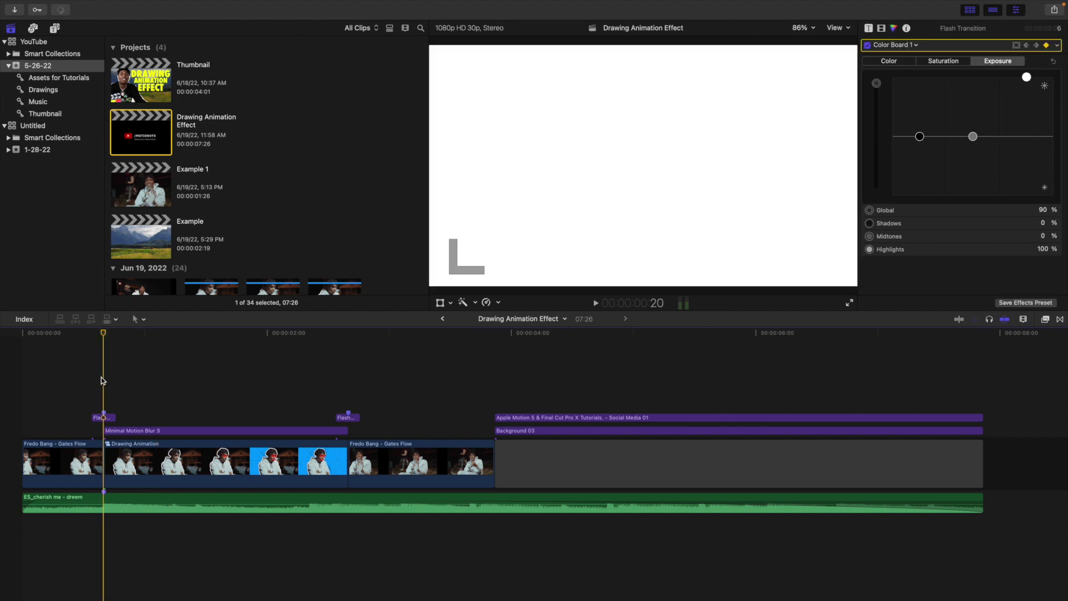
{"action": "key", "text": "space"}
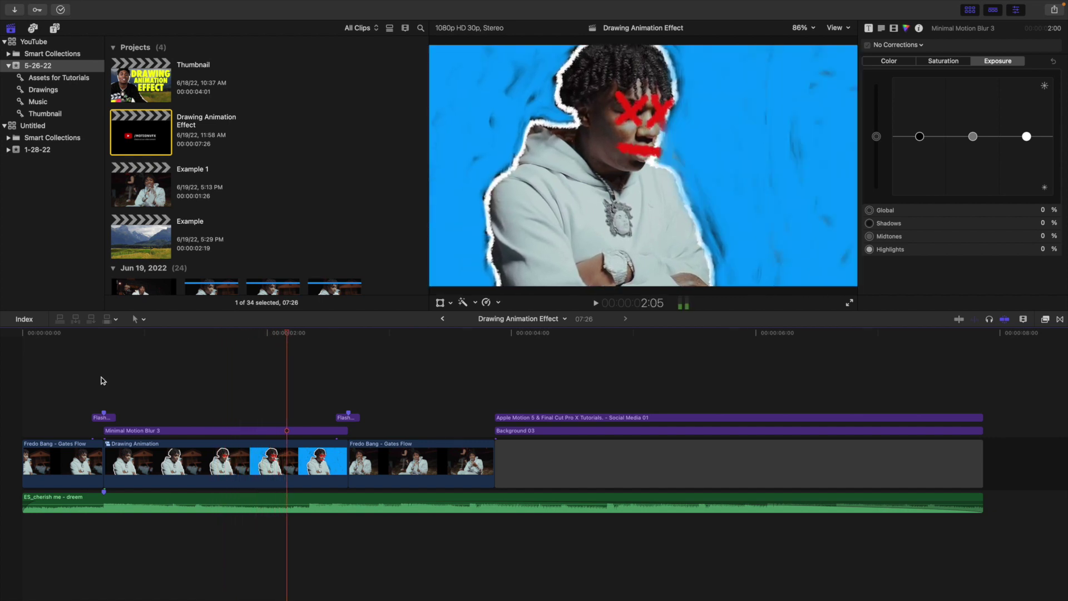
Replay the Drawing Animation Effect project from the beginning to review the painted eyes, mouth and blue background
{"action": "key", "text": "Home"}
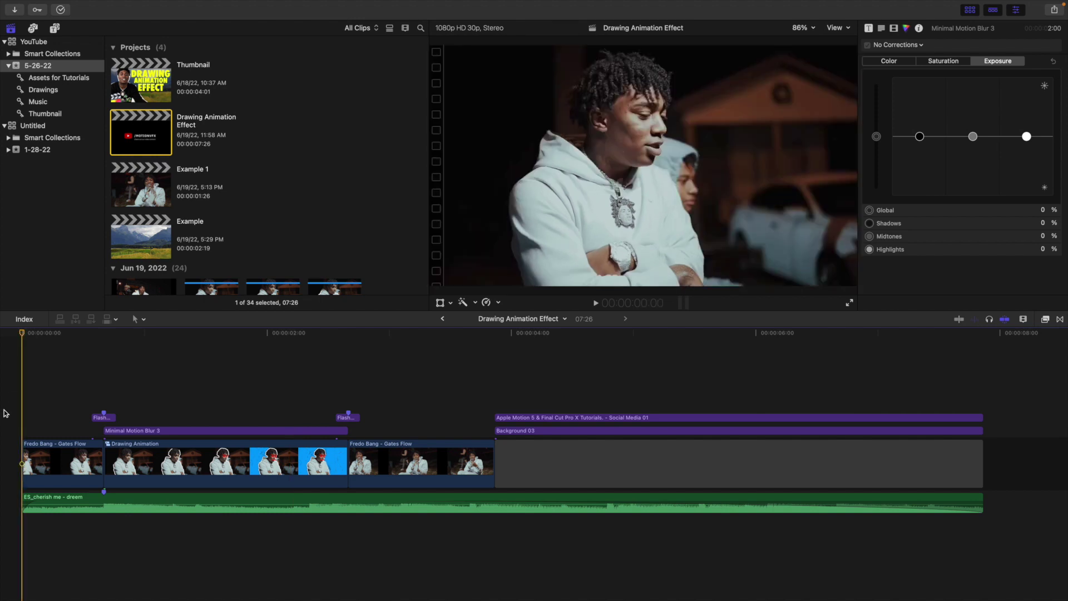
{"action": "key", "text": "space"}
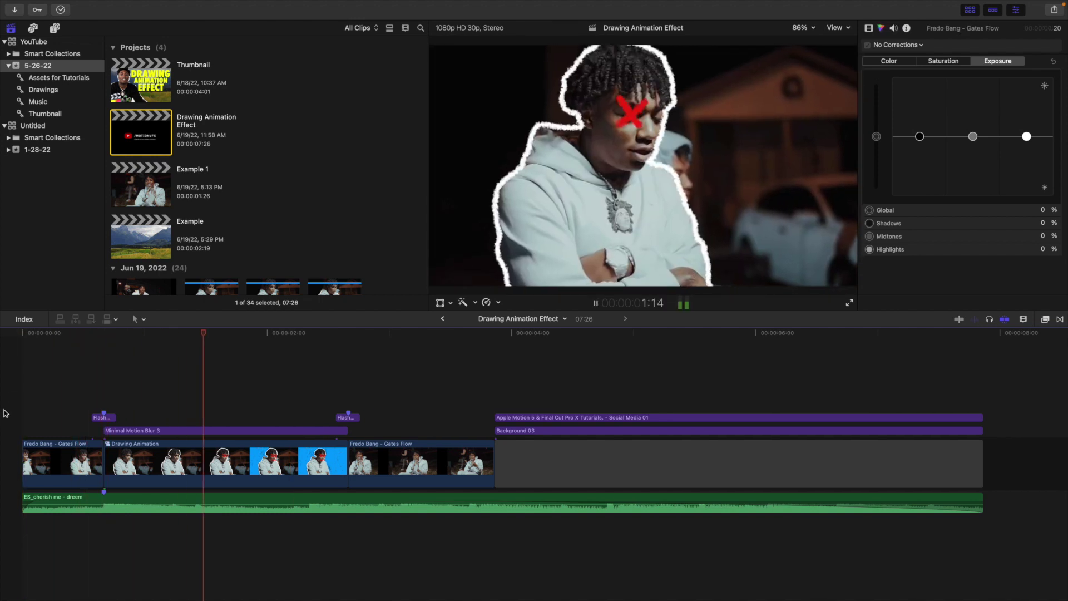
{"action": "key", "text": "Home"}
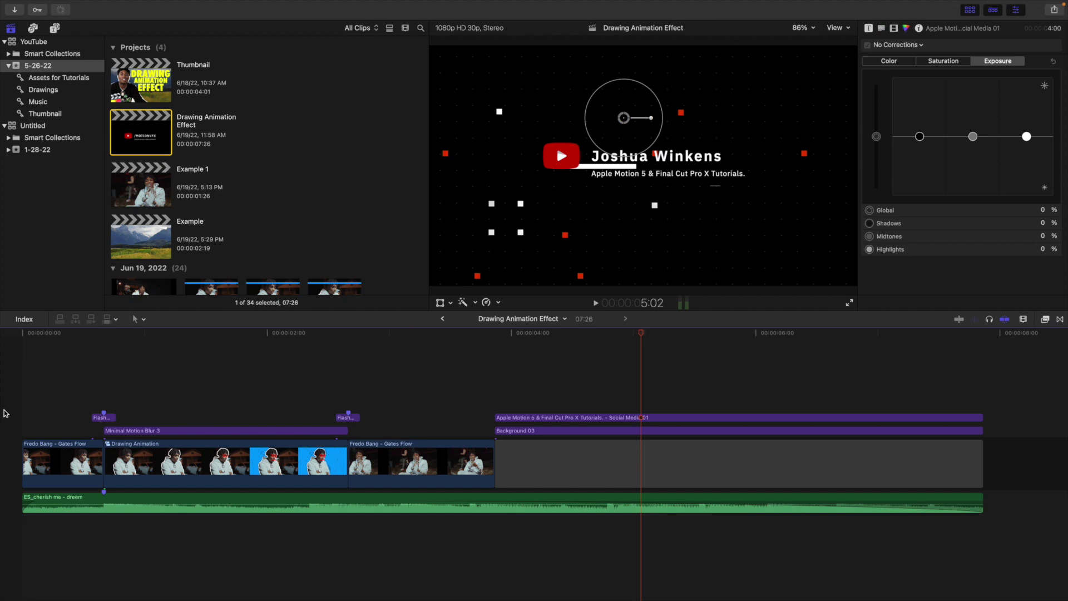
{"action": "left_click", "coordinate": [19, 372]}
{"action": "key", "text": "space"}
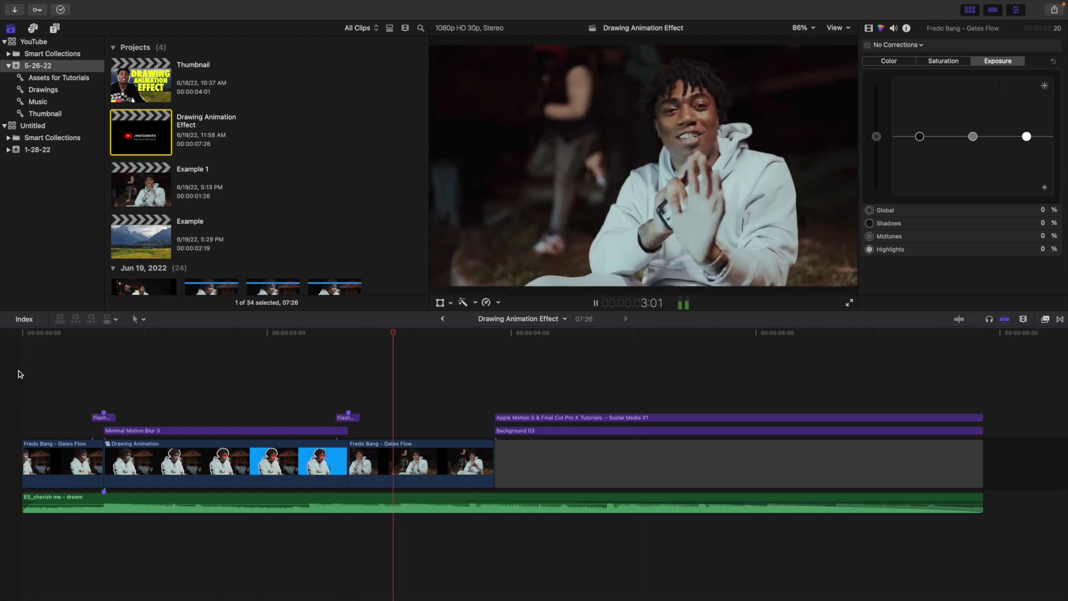
{"action": "left_click", "coordinate": [19, 371]}
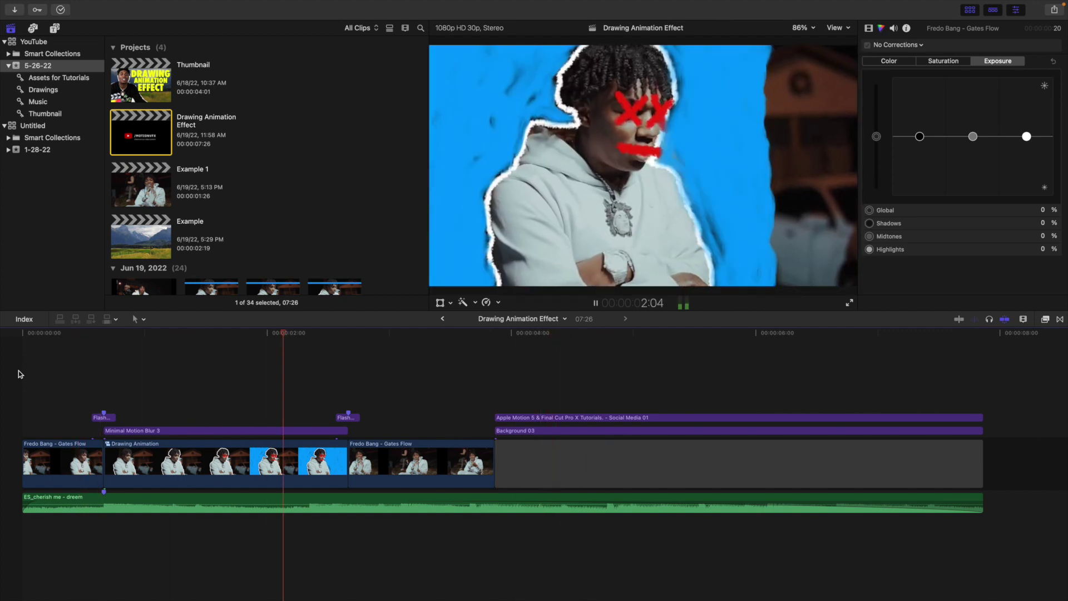
{"action": "key", "text": "Home"}
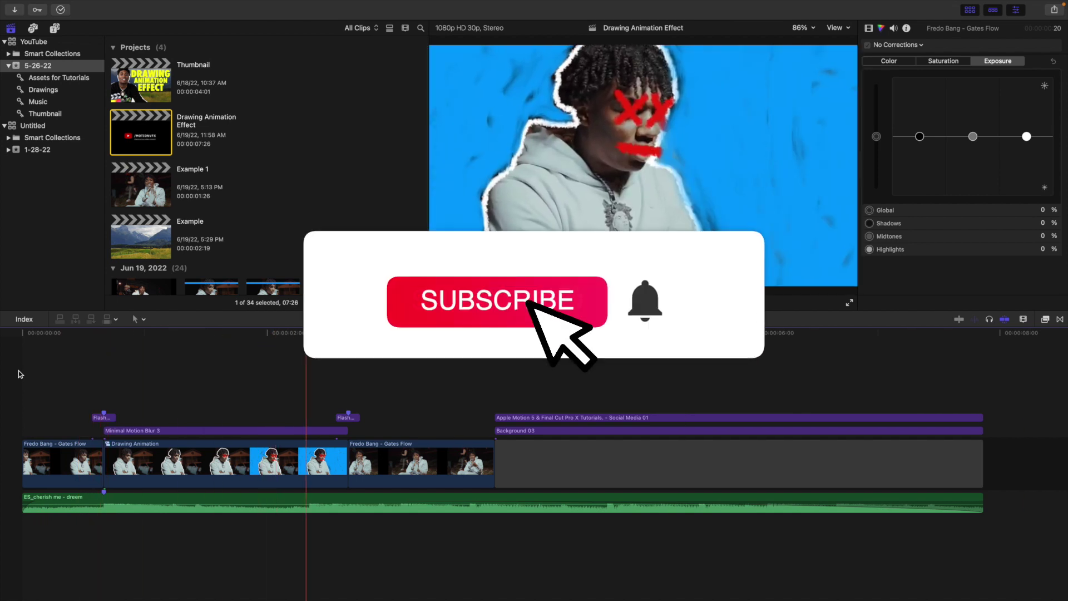
{"action": "key", "text": "Home"}
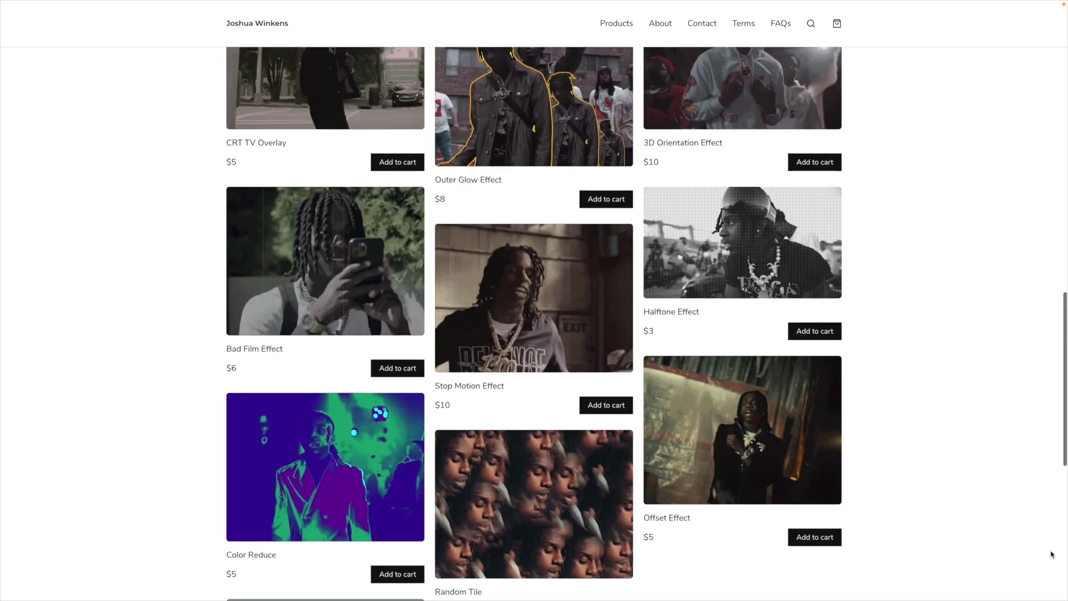
Switch to the online effects store and scroll down through its product listing
{"action": "scroll", "coordinate": [1051, 555], "scroll_direction": "down", "scroll_amount": 2}
{"action": "scroll", "coordinate": [1052, 555], "scroll_direction": "down", "scroll_amount": 4}
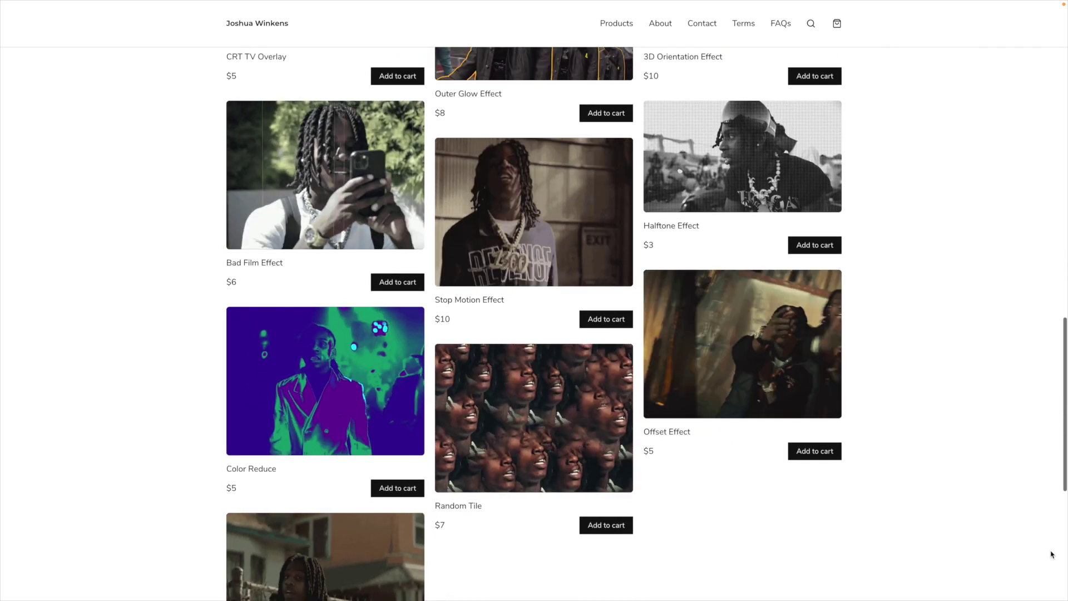
{"action": "scroll", "coordinate": [1051, 555], "scroll_direction": "down", "scroll_amount": 2}
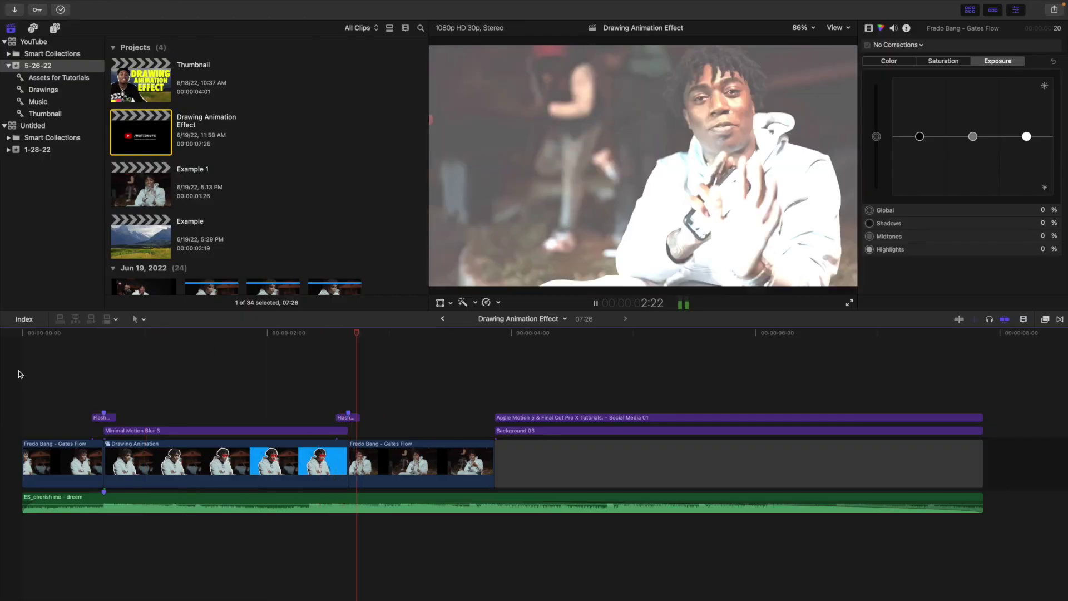
{"action": "key", "text": "space"}
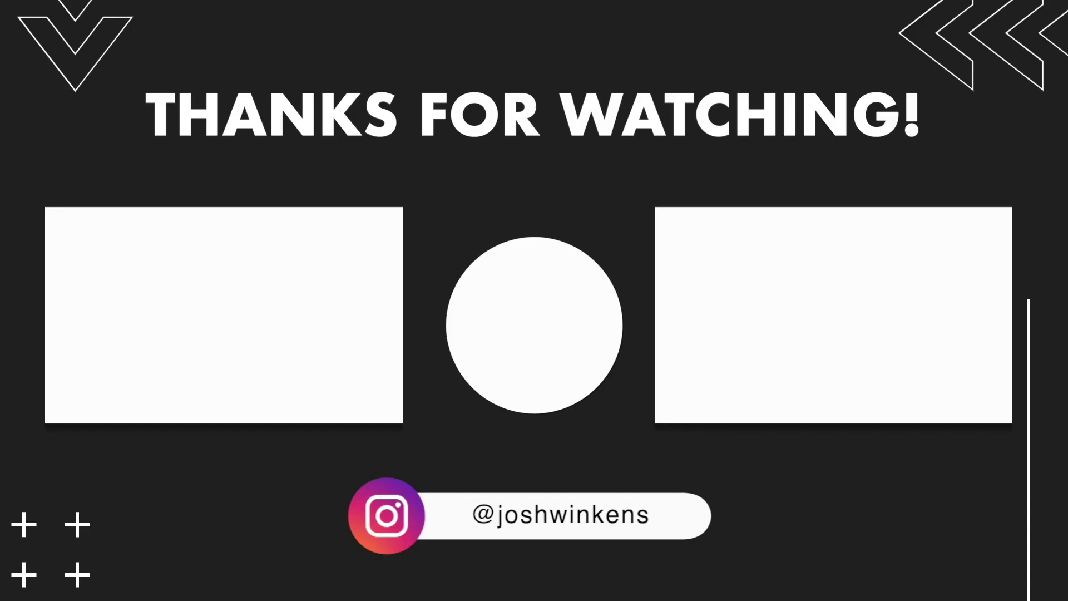